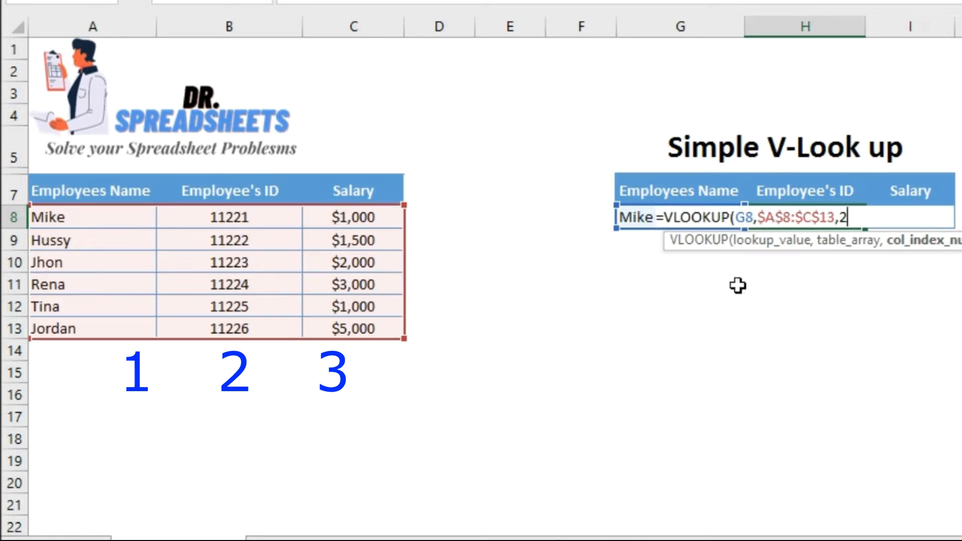
# Complete the employee ID VLOOKUP in H8 with FALSE for an exact match and compare the result with the source table.
pyautogui.write(',')
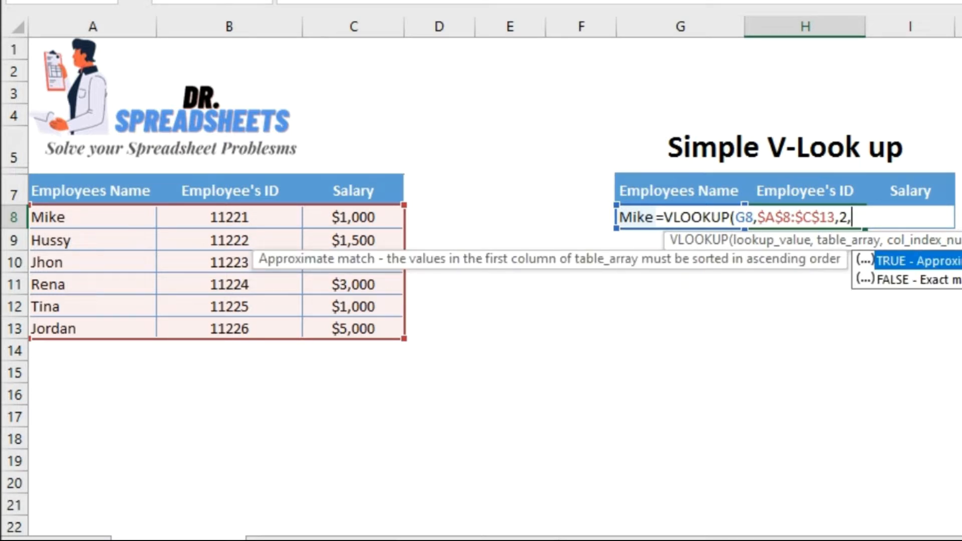
pyautogui.click(957, 279)
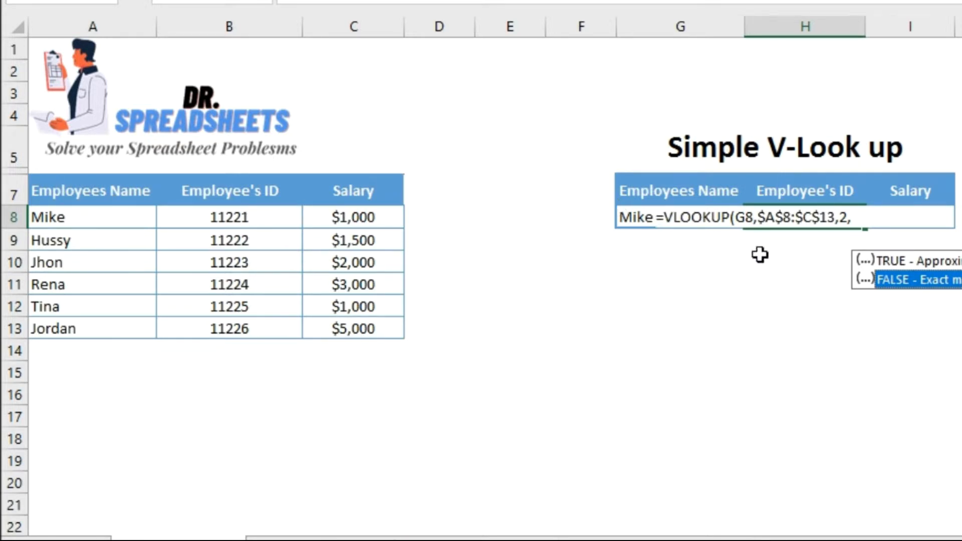
pyautogui.doubleClick(907, 282)
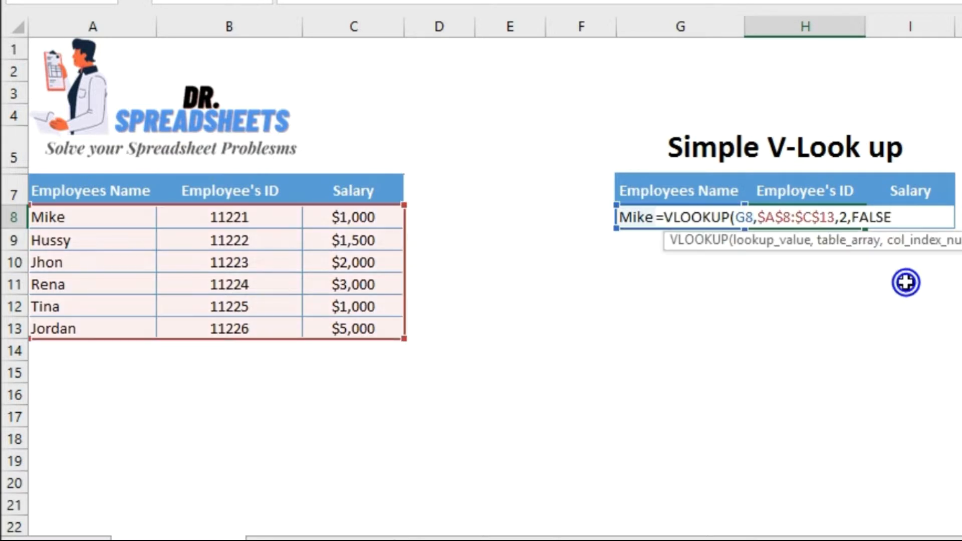
pyautogui.write(')')
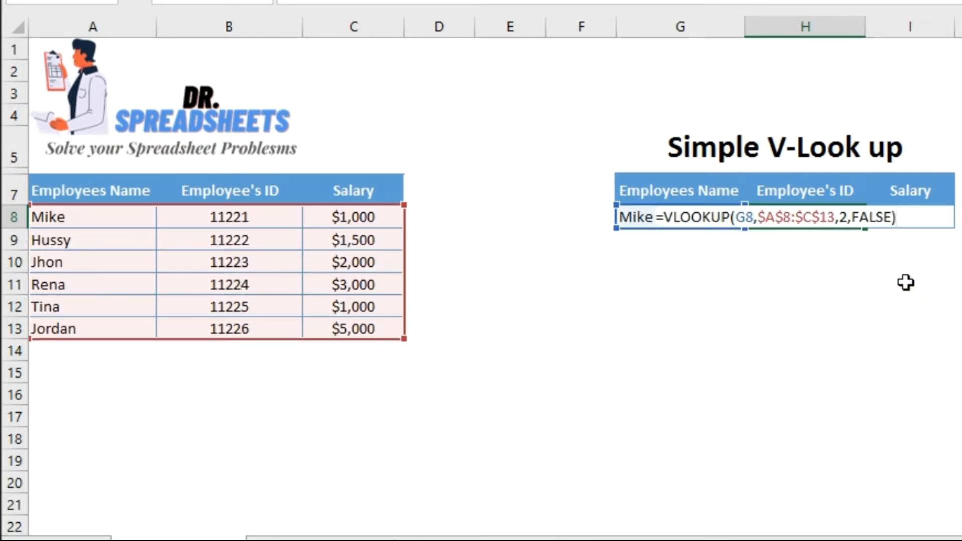
pyautogui.press('Return')
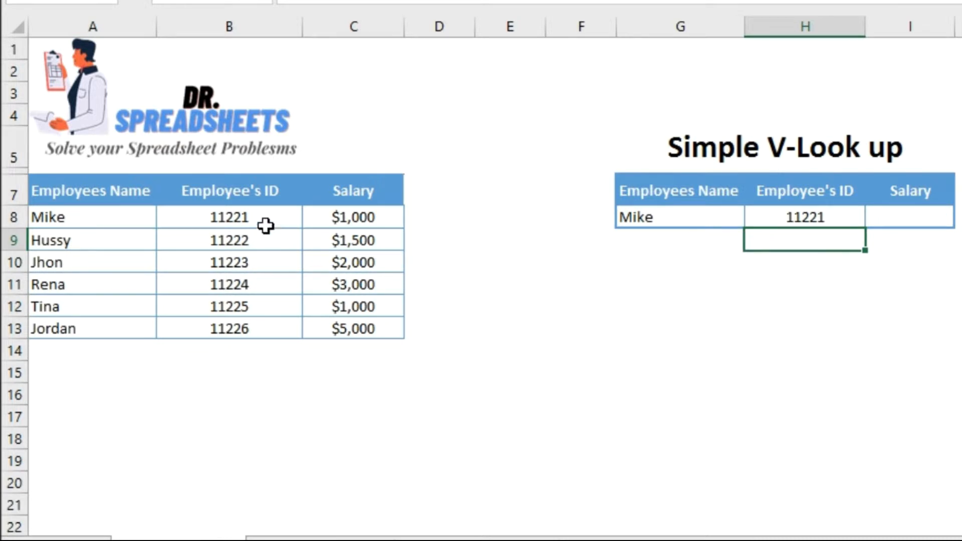
pyautogui.click(249, 219)
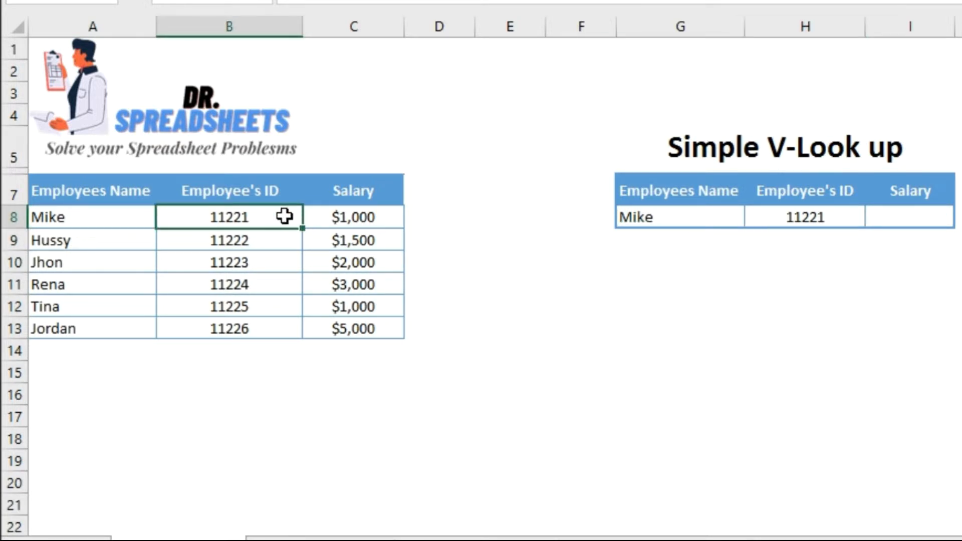
pyautogui.click(791, 215)
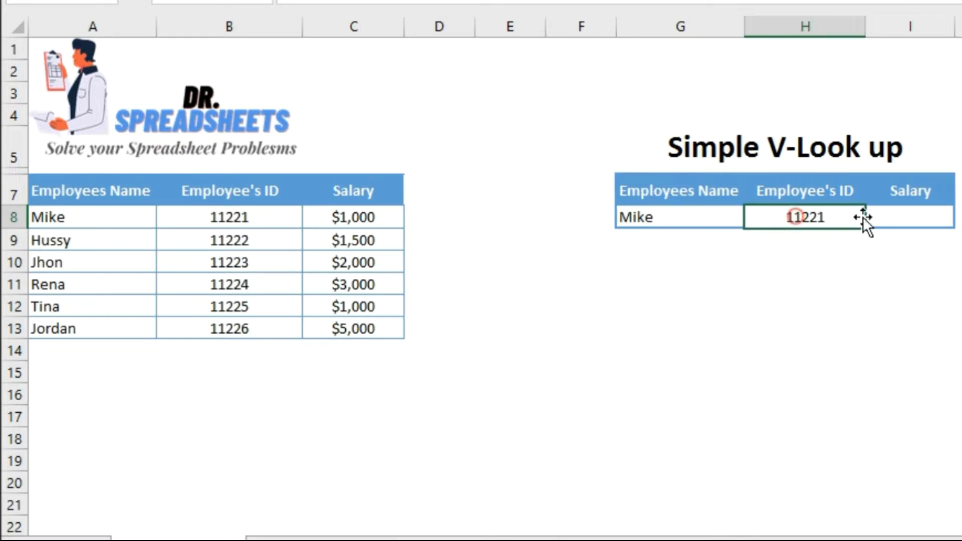
# Start a VLOOKUP in salary cell I8 with G8 as lookup value and the absolute range $A$8:$C$13 as table array.
pyautogui.click(910, 217)
pyautogui.write('=v')
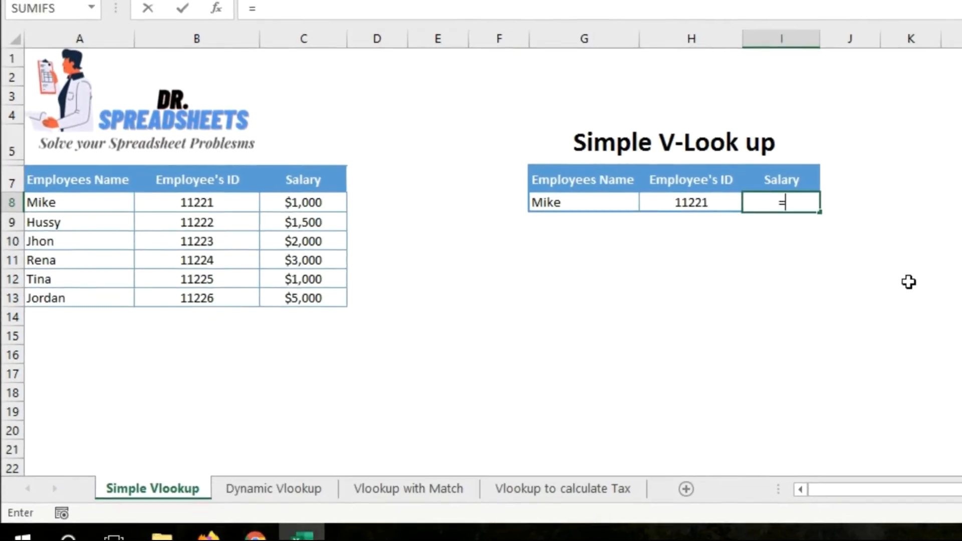
pyautogui.write('lo')
pyautogui.press('Tab')
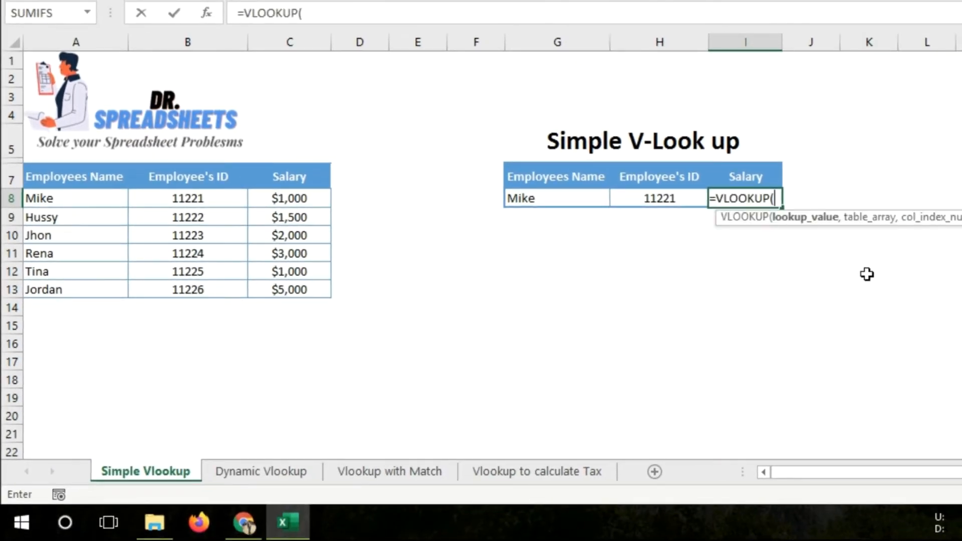
pyautogui.click(543, 198)
pyautogui.write(',')
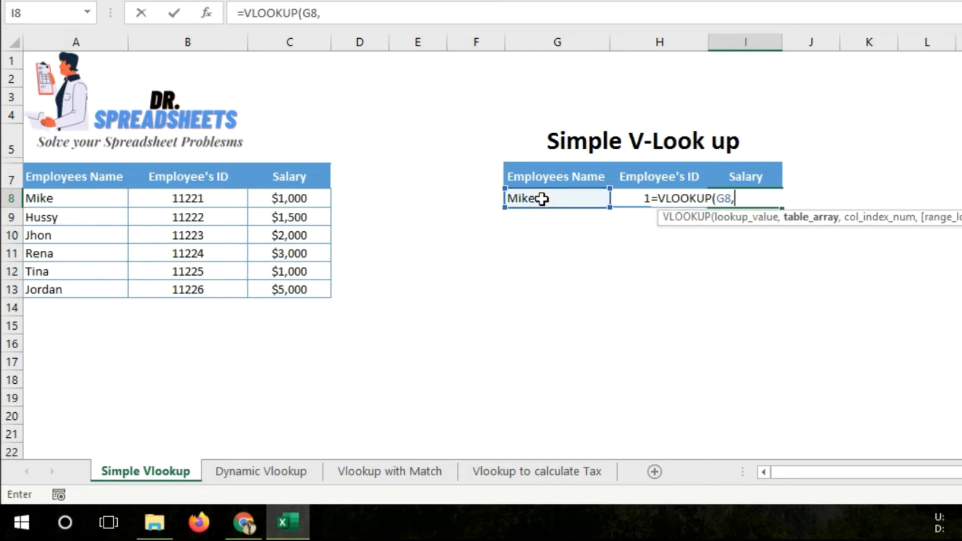
pyautogui.moveTo(75, 199); pyautogui.dragTo(314, 284)
pyautogui.press('F4')
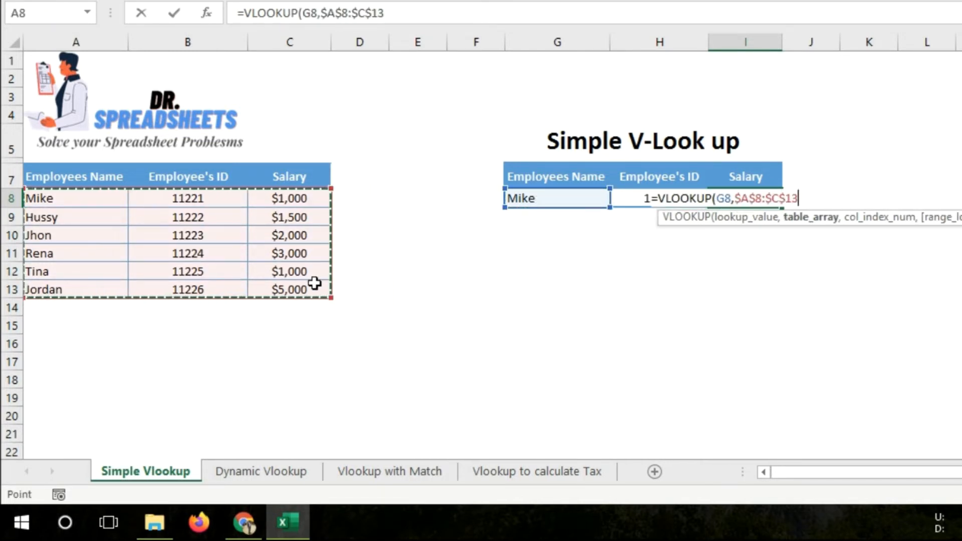
# Finish the salary VLOOKUP in I8 with column index 3 and range lookup 0.
pyautogui.write('m')
pyautogui.press('BackSpace')
pyautogui.write(',')
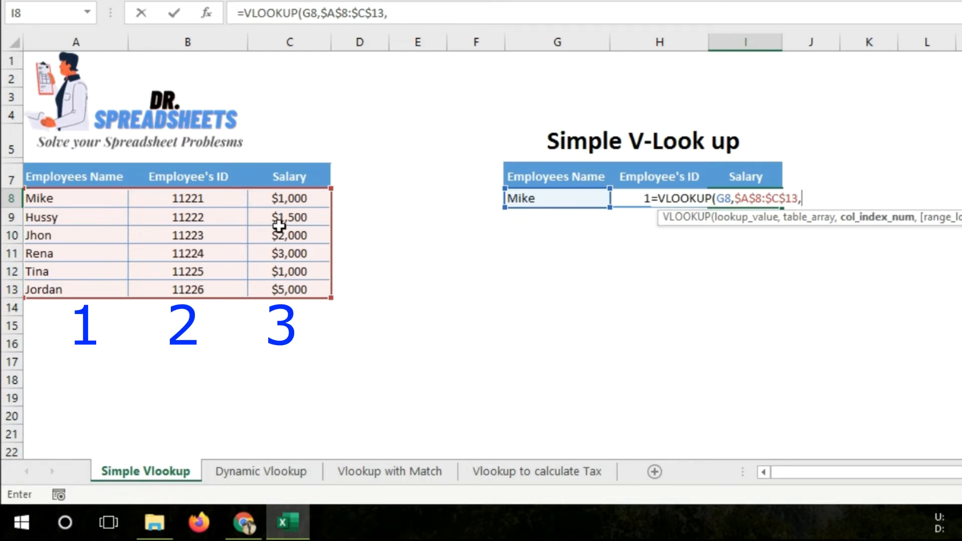
pyautogui.write('3,0')
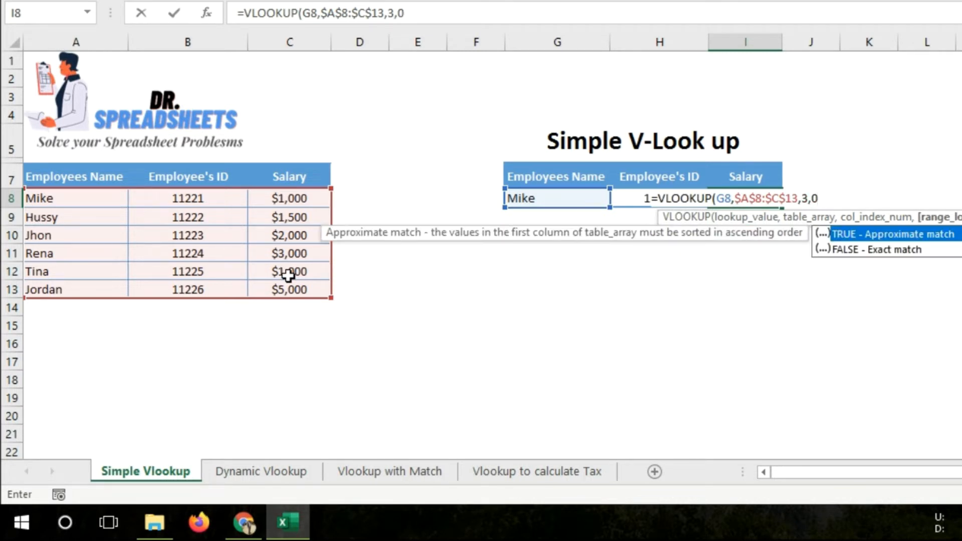
pyautogui.write(')')
pyautogui.press('Return')
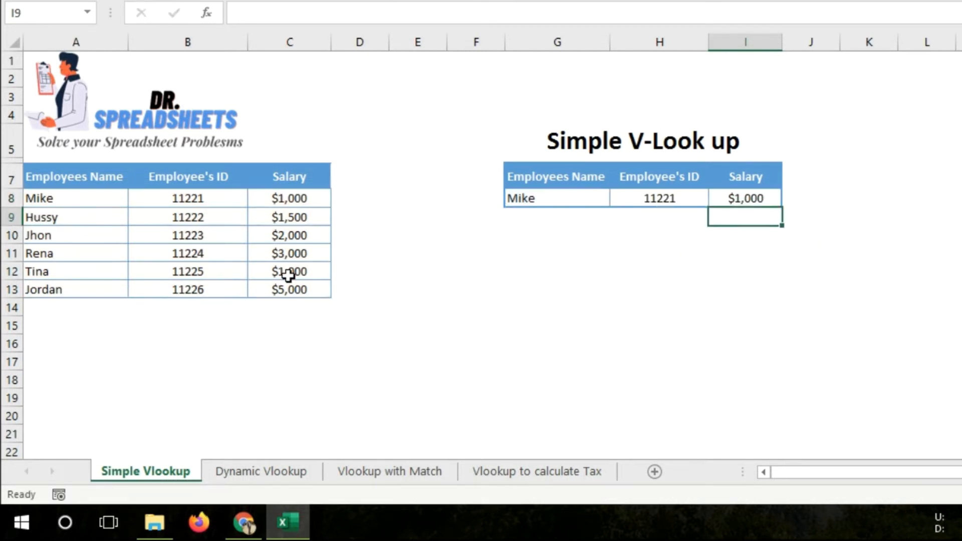
# Test the lookups by choosing the second and then the fifth listed employee in name cell G8.
pyautogui.click(577, 205)
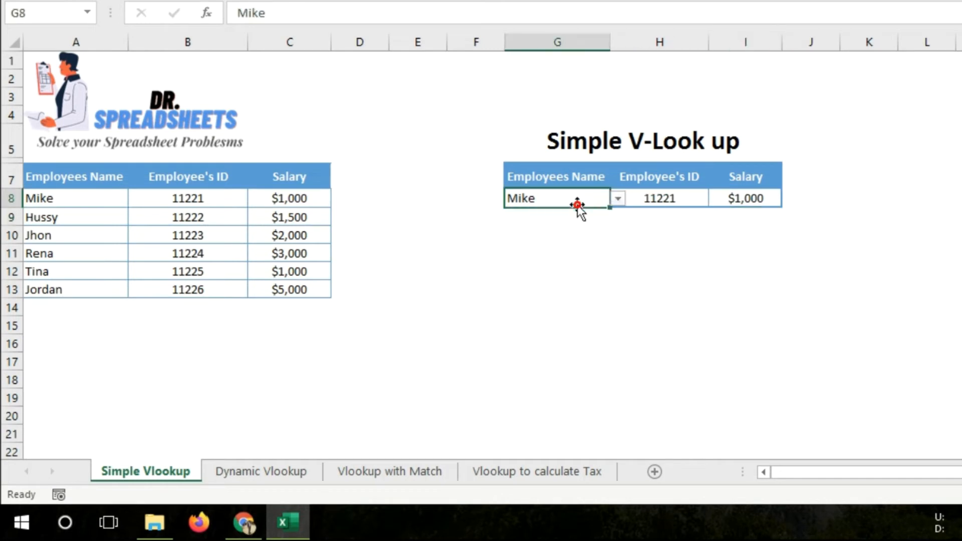
pyautogui.click(620, 200)
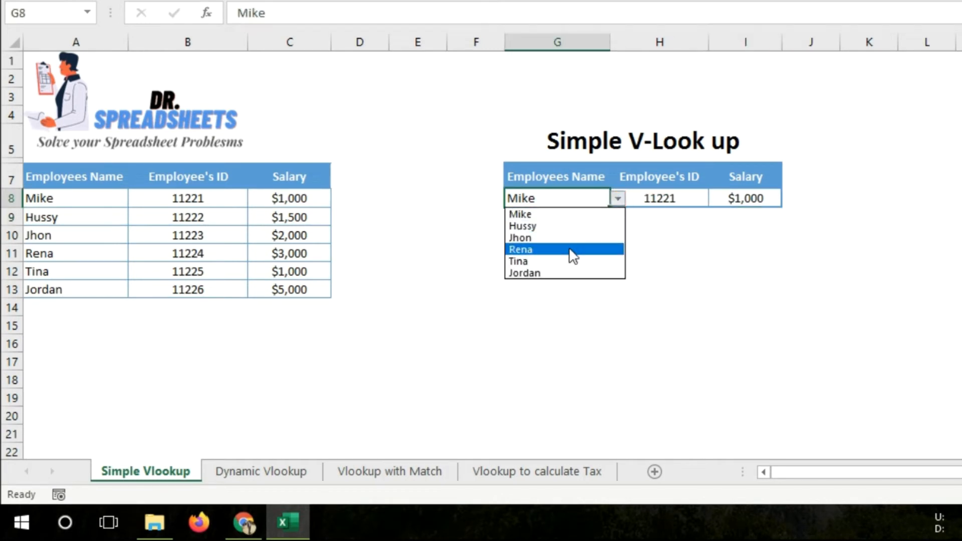
pyautogui.click(545, 233)
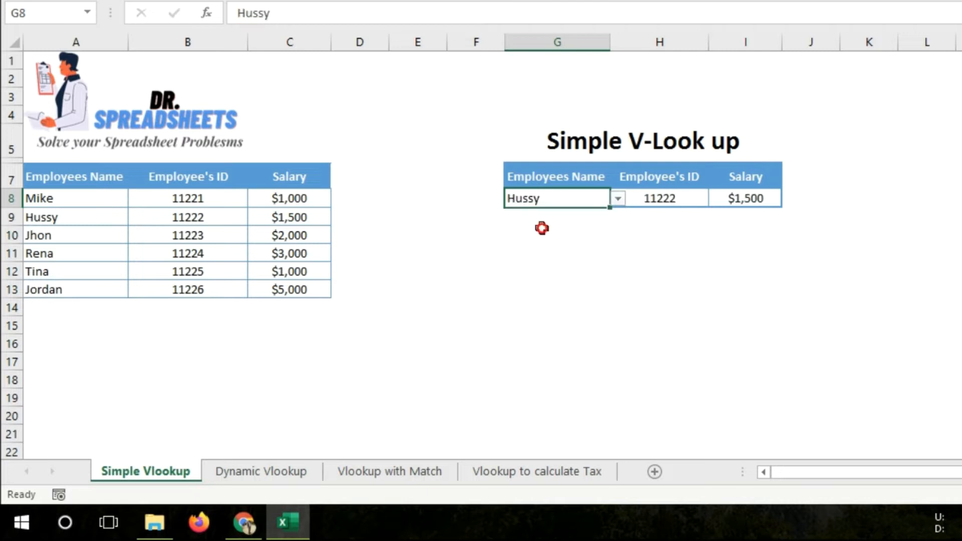
pyautogui.click(618, 199)
pyautogui.click(528, 261)
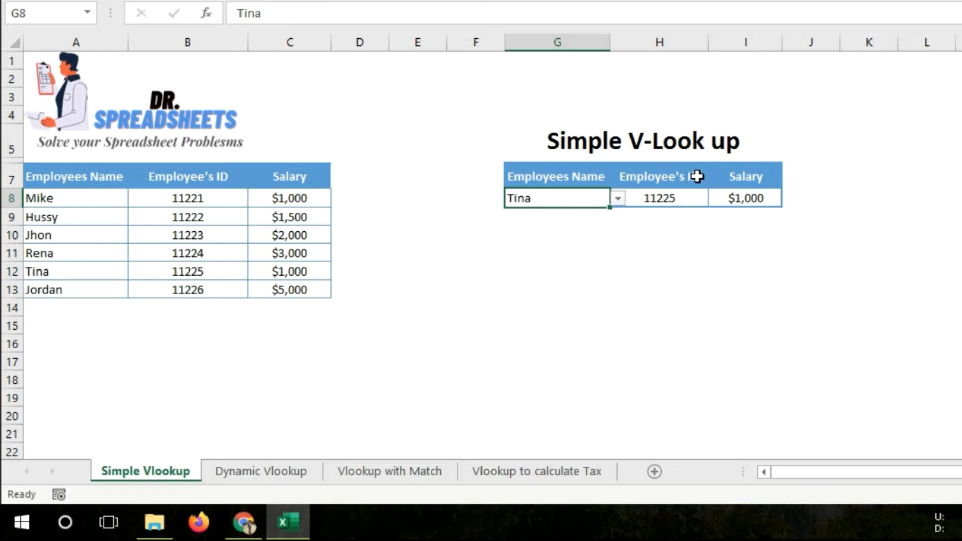
pyautogui.click(672, 201)
# Enter the first listed employee's name in G9, below the existing lookup row.
pyautogui.click(542, 216)
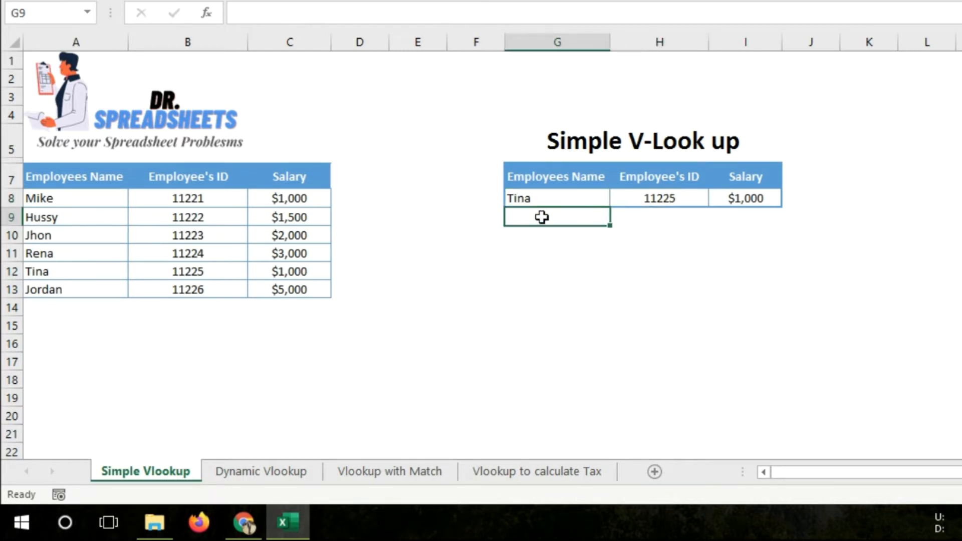
pyautogui.write('Mike')
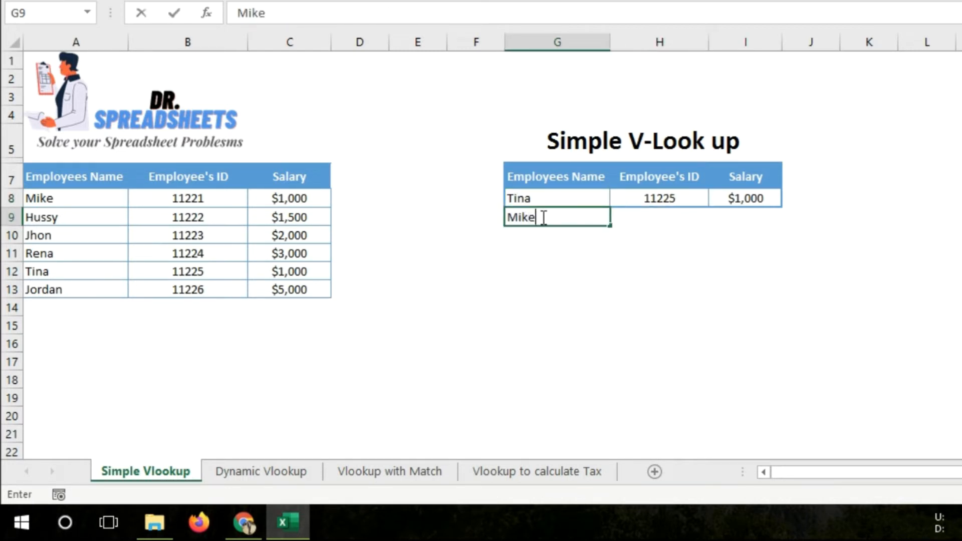
pyautogui.press('Return')
# Clear the salary formula from cell I8.
pyautogui.press('Up')
pyautogui.press('Up')
pyautogui.press('Right')
pyautogui.press('Right')
pyautogui.press('Delete')
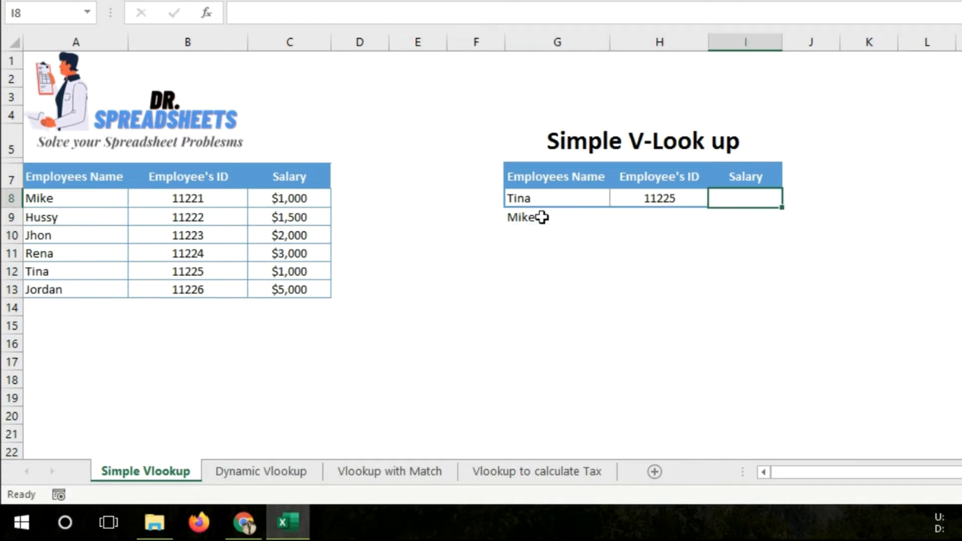
# Fill the employee ID formula from H8 down to H9 and across into the Salary column.
pyautogui.click(684, 202)
pyautogui.moveTo(708, 208); pyautogui.dragTo(709, 221)
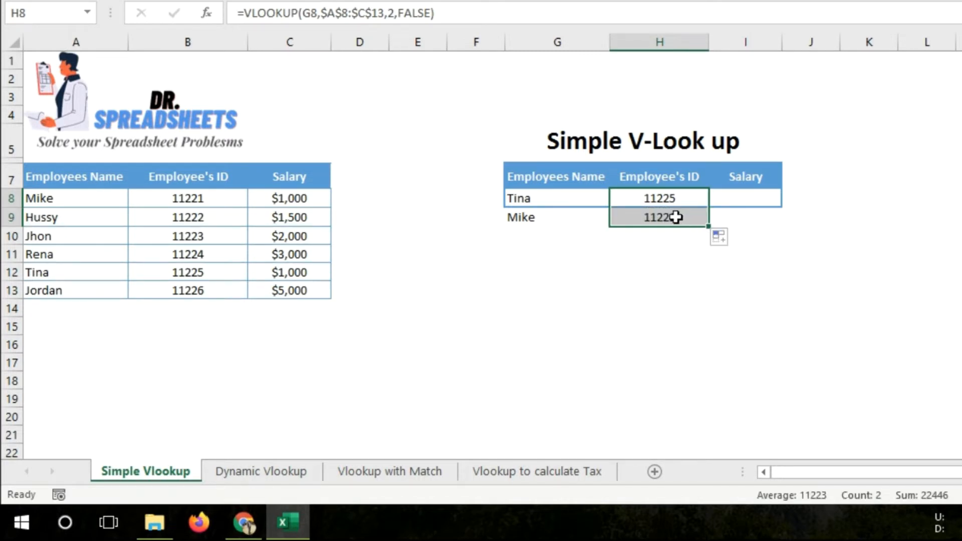
pyautogui.moveTo(706, 228); pyautogui.dragTo(752, 222)
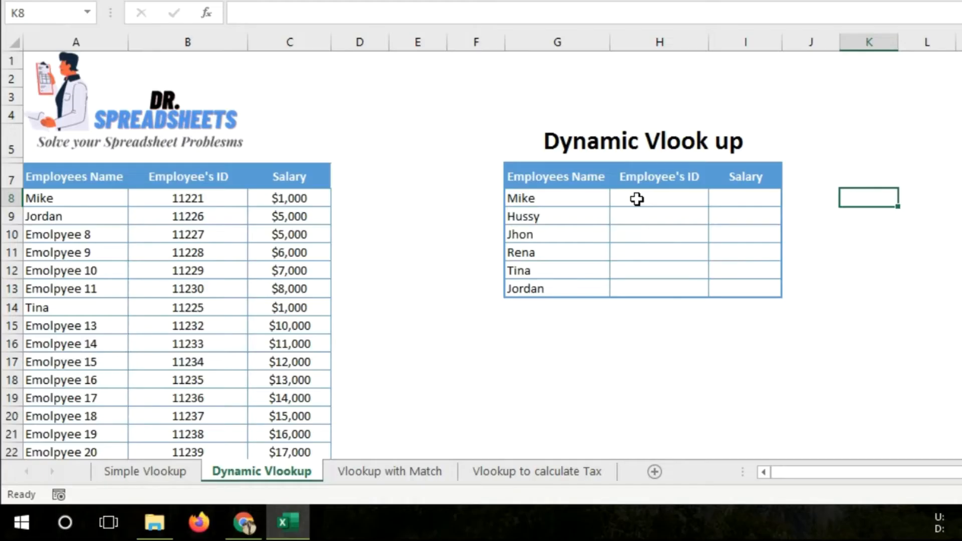
# On the Dynamic Vlookup sheet, start a VLOOKUP in H8 with G8 as the lookup value.
pyautogui.click(638, 198)
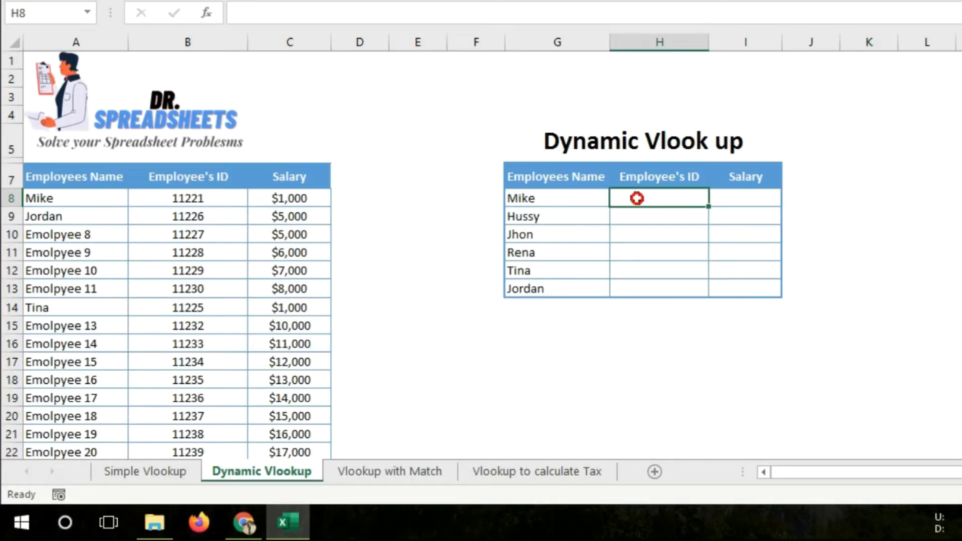
pyautogui.write('=v')
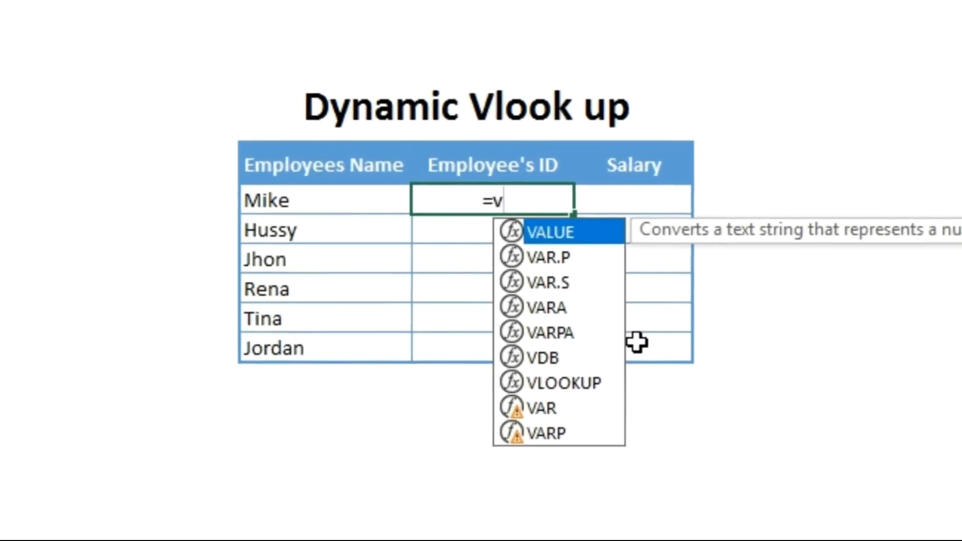
pyautogui.write('lo')
pyautogui.press('Tab')
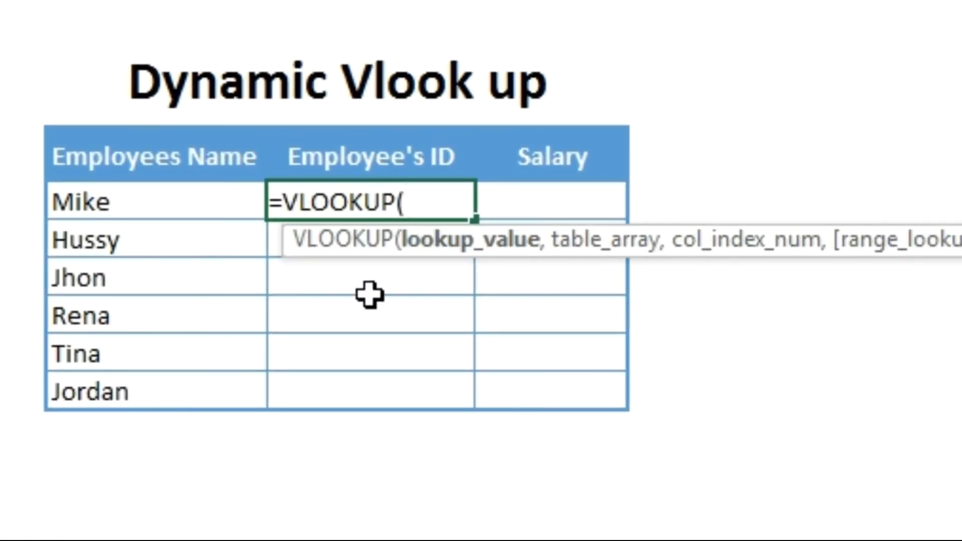
pyautogui.click(182, 203)
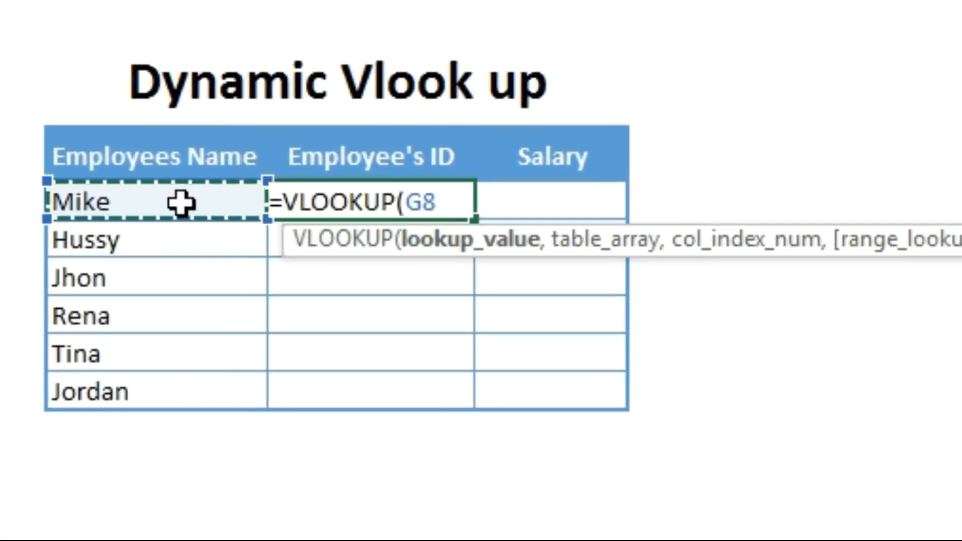
pyautogui.write(',')
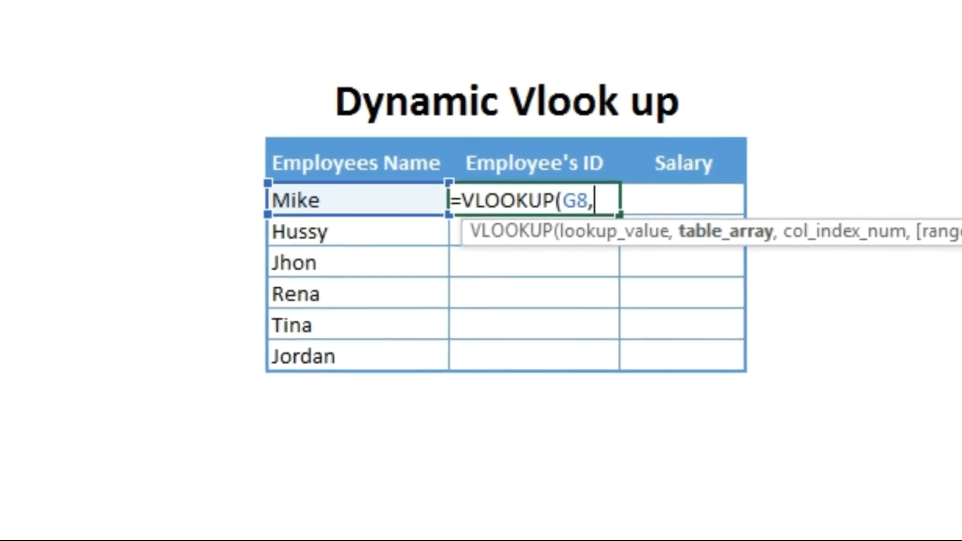
# Set the table array of the H8 VLOOKUP to the whole employee table as the absolute range $A$8:$C$133.
pyautogui.click(106, 198)
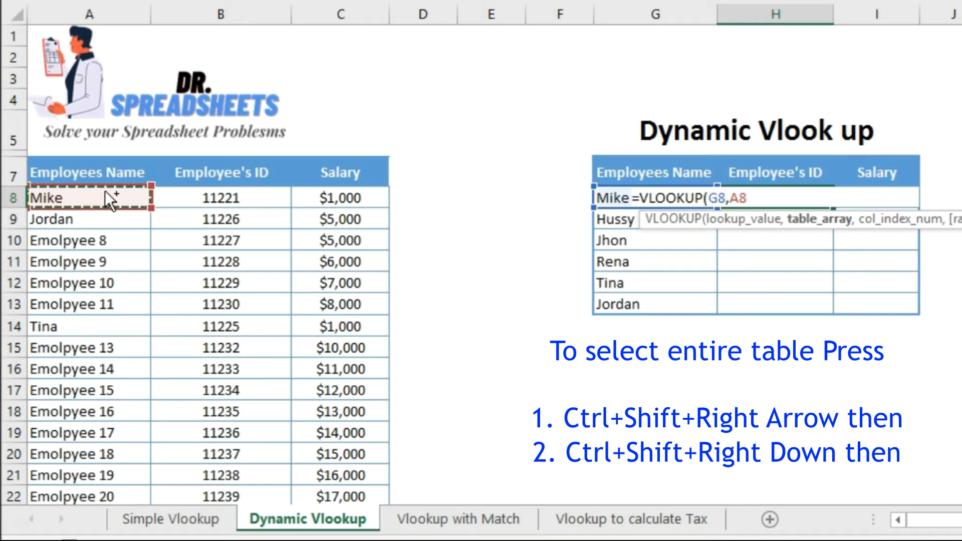
pyautogui.hotkey('ctrl', 'shift', 'Right')
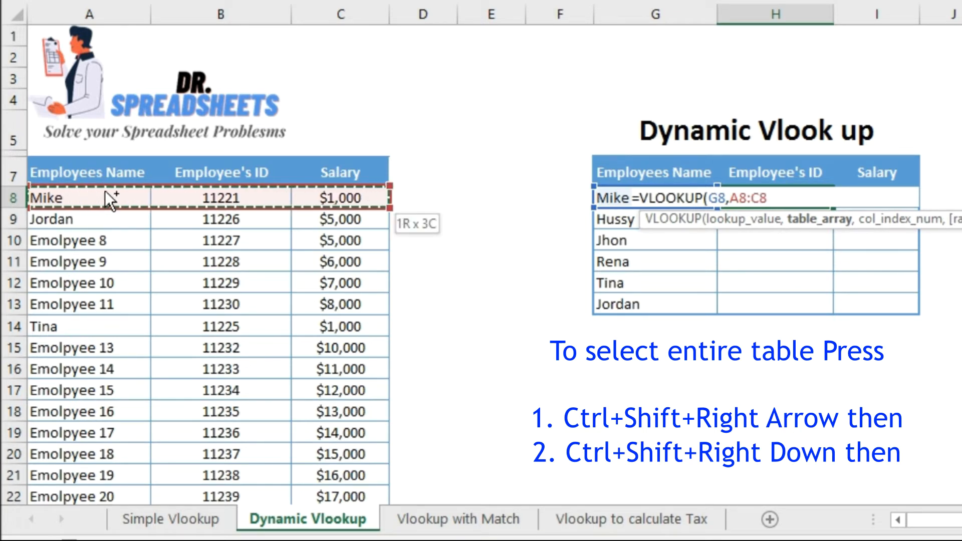
pyautogui.hotkey('ctrl', 'shift', 'Down')
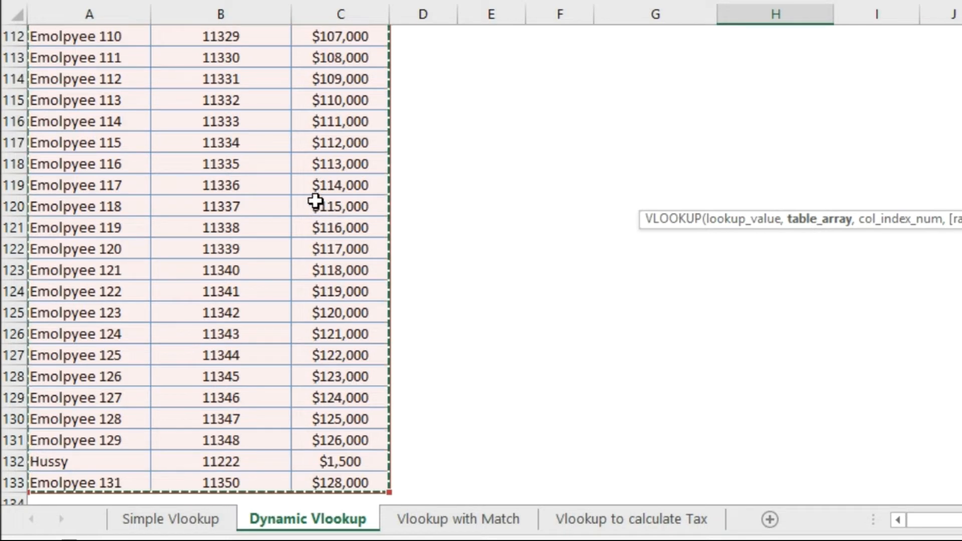
pyautogui.scroll(20, 315, 200)
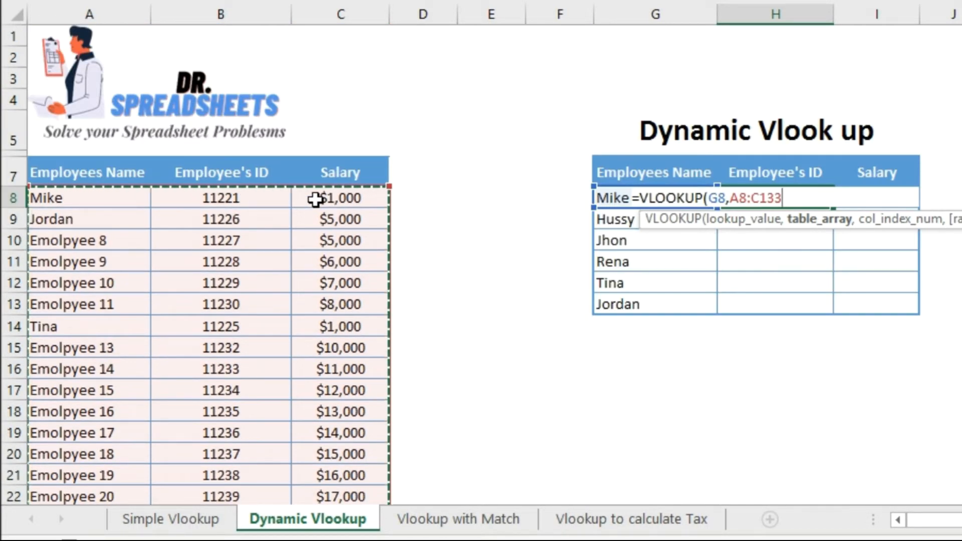
pyautogui.press('F4')
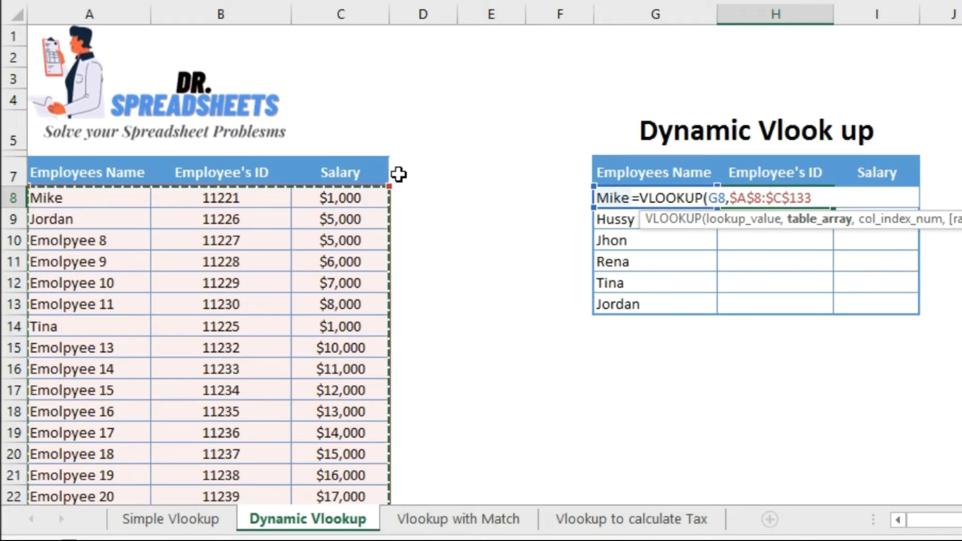
# Complete the H8 formula with column index 2 and exact match 0, and fill it across into the Salary cell I8.
pyautogui.write(',')
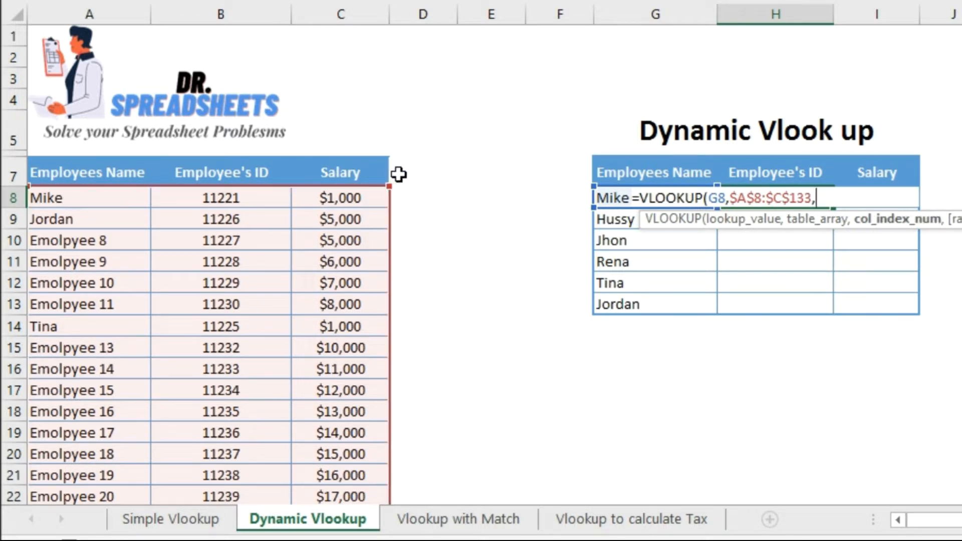
pyautogui.write('2,')
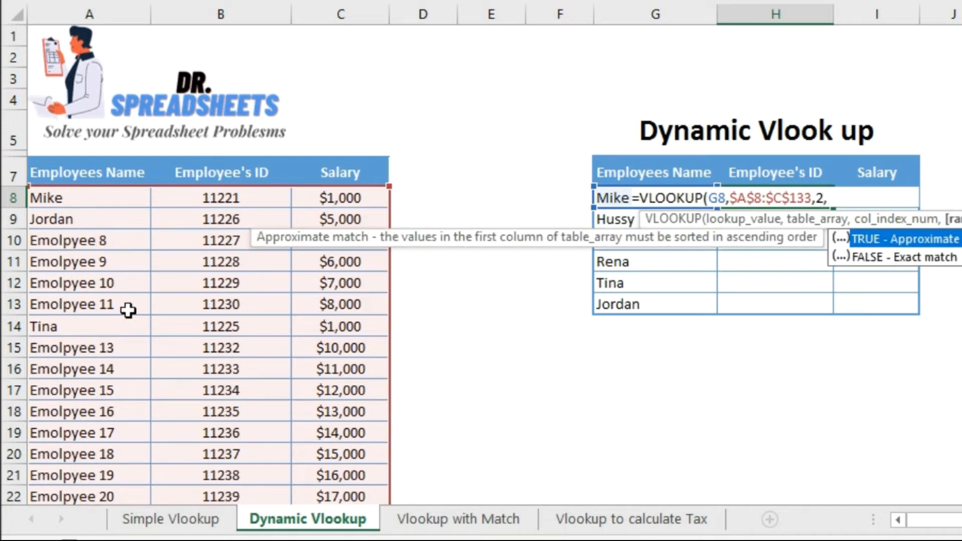
pyautogui.write('0')
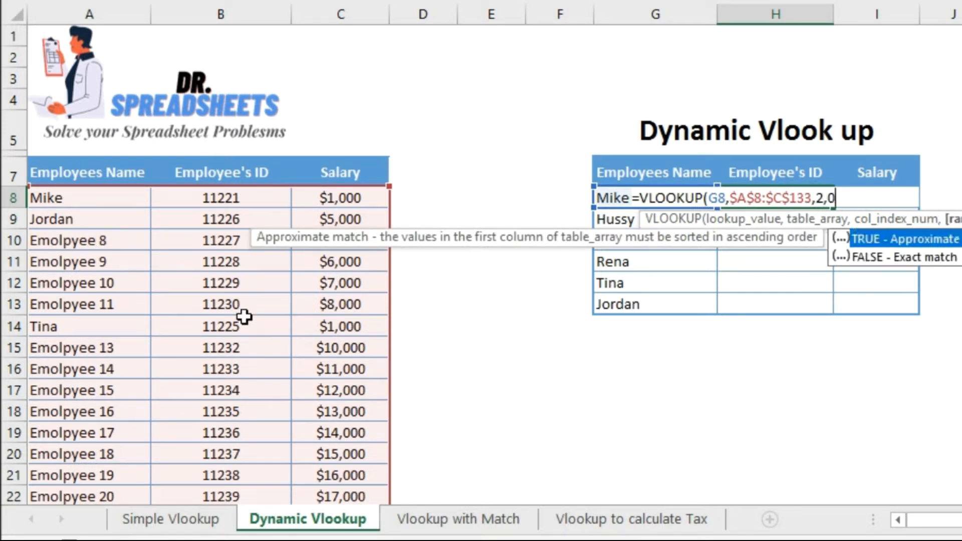
pyautogui.write(')')
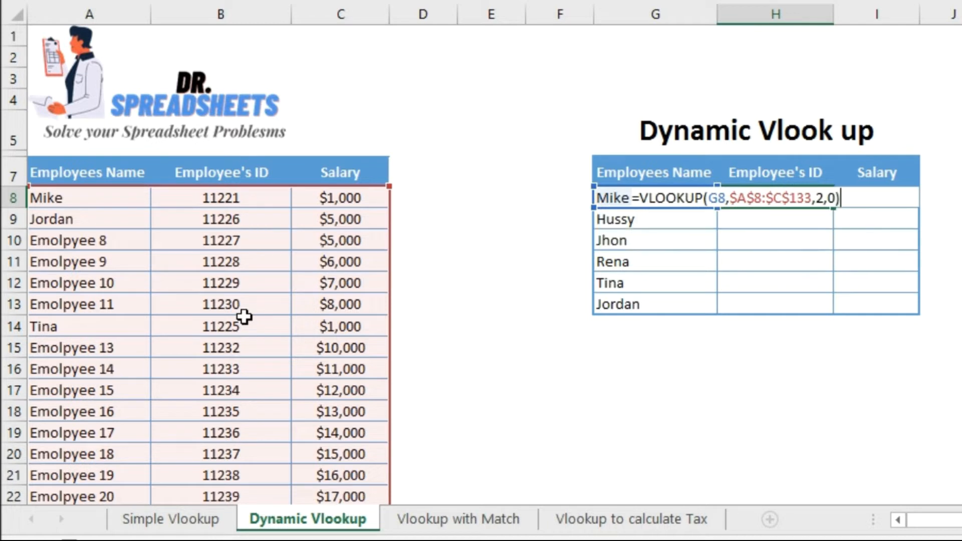
pyautogui.press('Return')
pyautogui.press('Up')
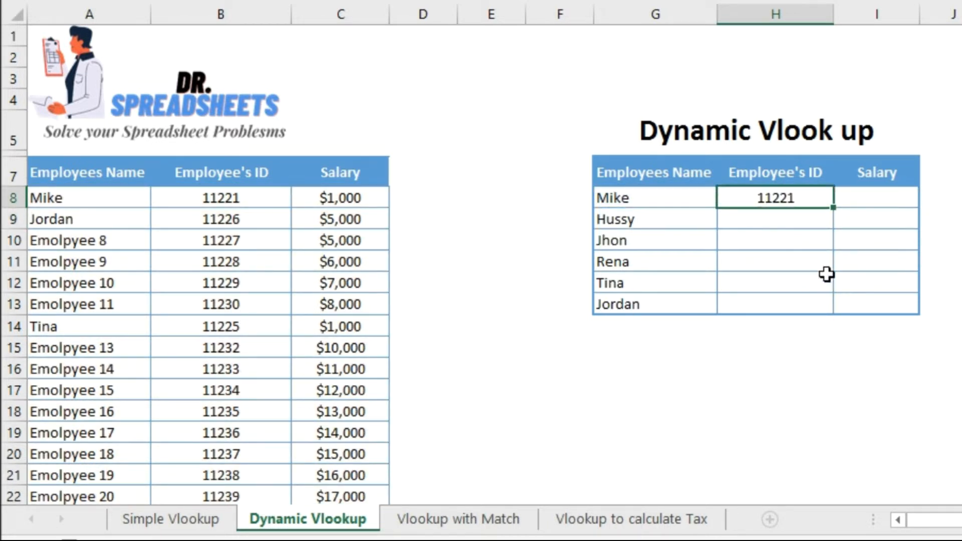
pyautogui.moveTo(833, 208); pyautogui.dragTo(888, 201)
pyautogui.click(885, 200)
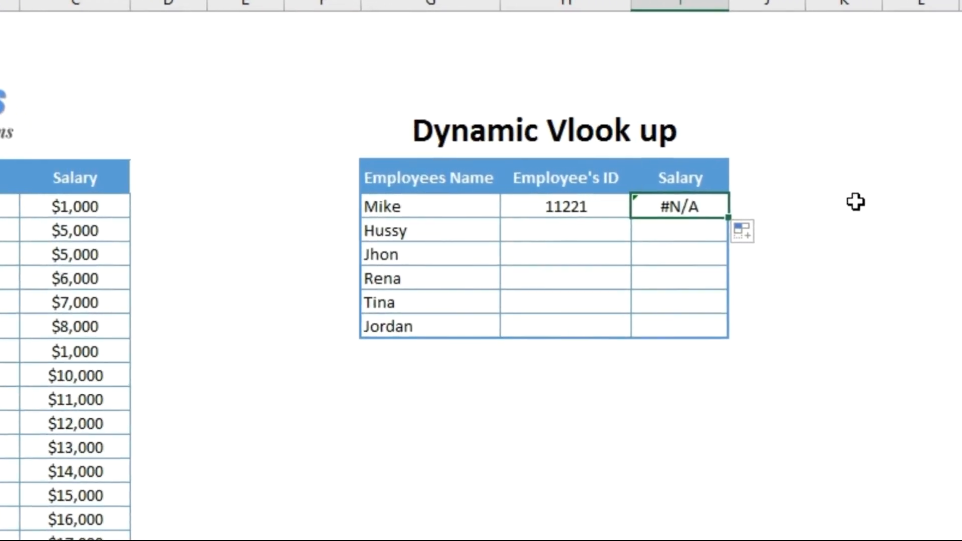
# In the blank cell K8, enter =COLUMNS(A8:B8).
pyautogui.click(754, 206)
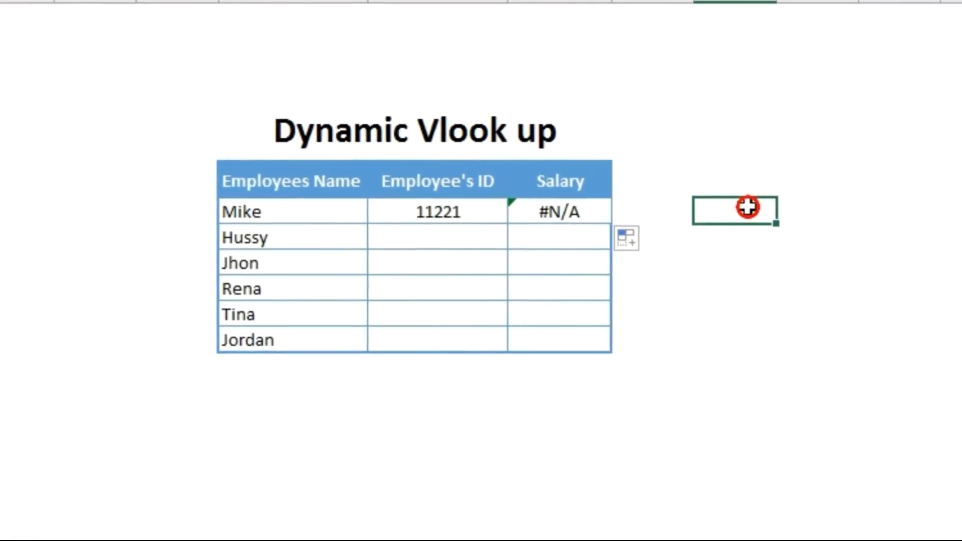
pyautogui.write('=')
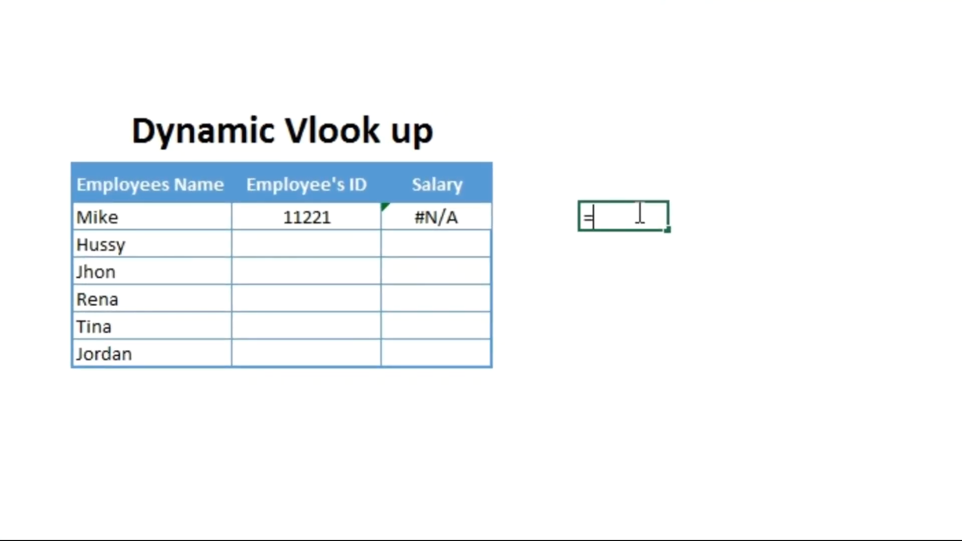
pyautogui.write('cplum')
pyautogui.press('BackSpace')
pyautogui.press('BackSpace')
pyautogui.press('BackSpace')
pyautogui.press('BackSpace')
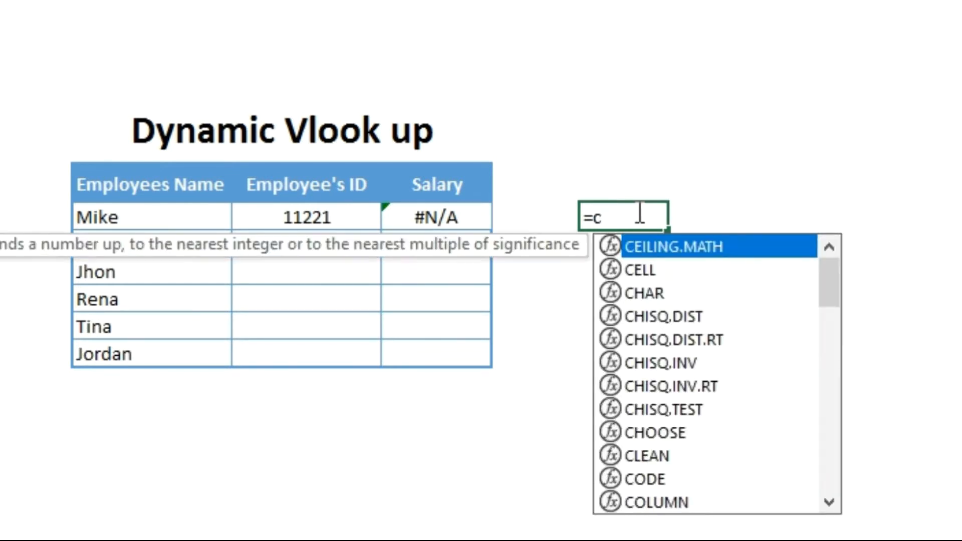
pyautogui.write('olum')
pyautogui.press('Down')
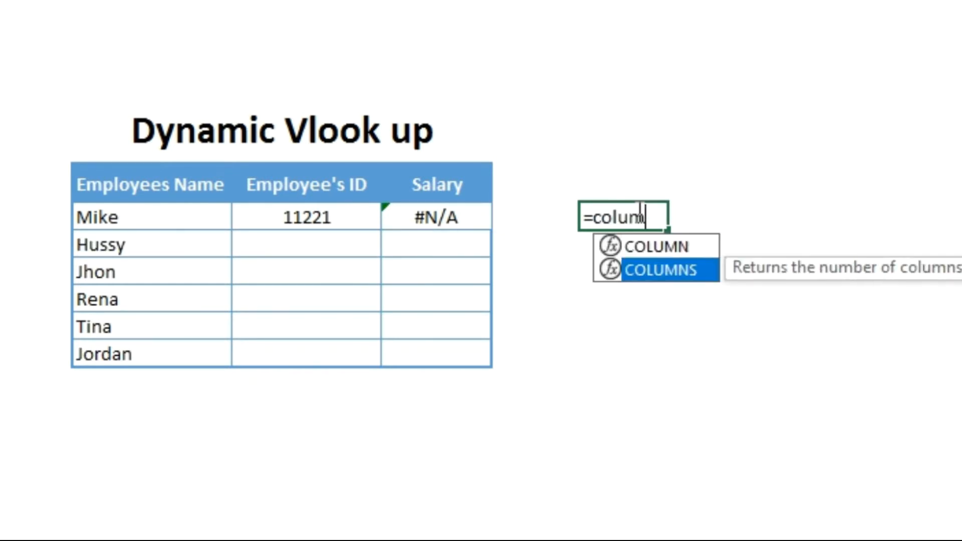
pyautogui.press('Tab')
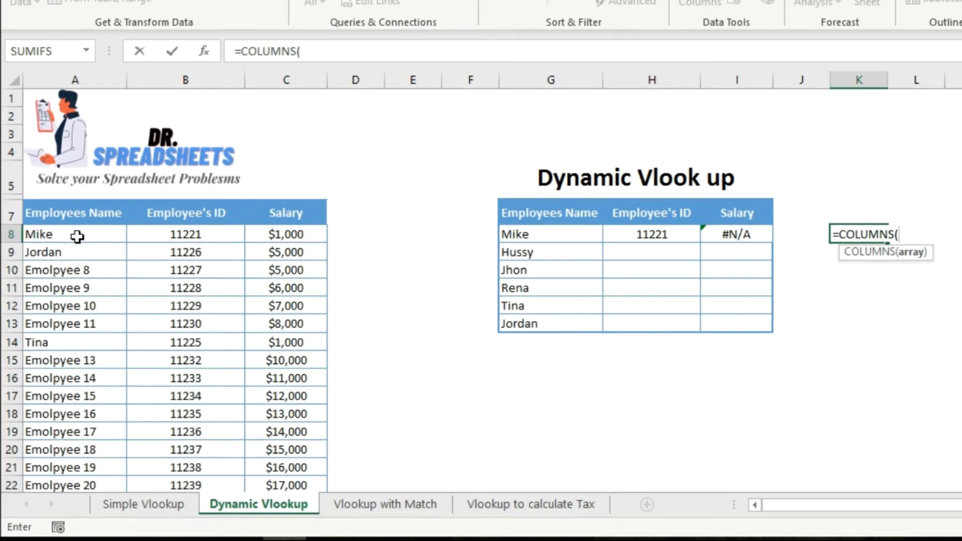
pyautogui.moveTo(74, 243); pyautogui.dragTo(145, 242)
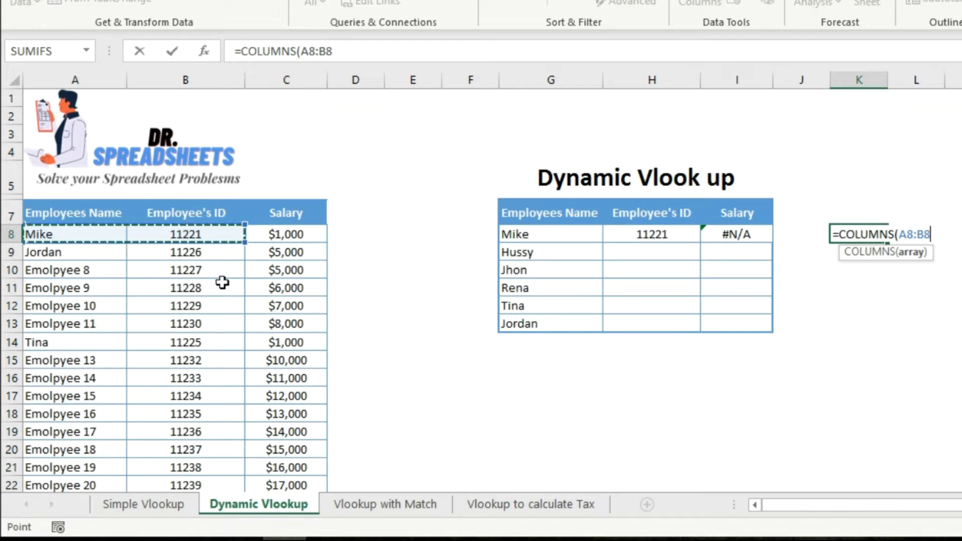
pyautogui.write(')')
pyautogui.press('Return')
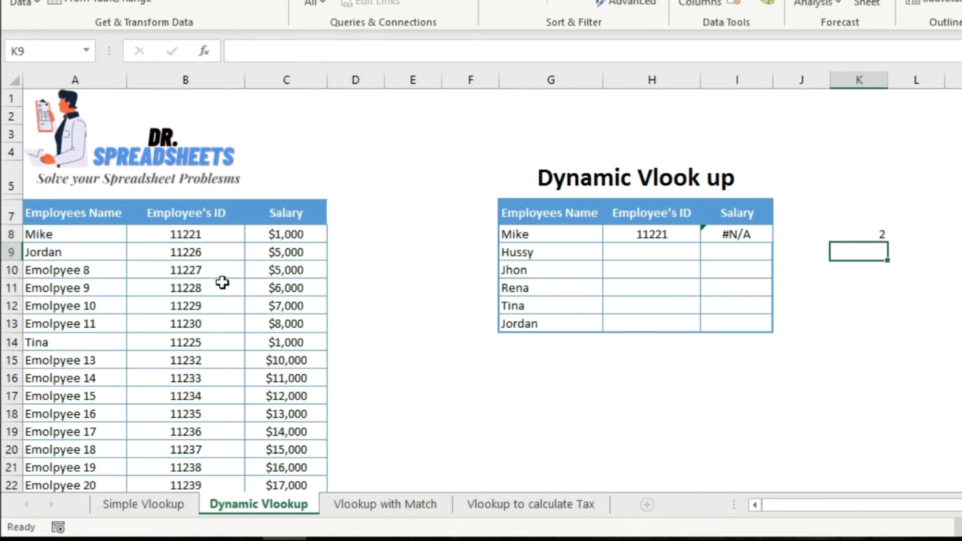
pyautogui.press('Up')
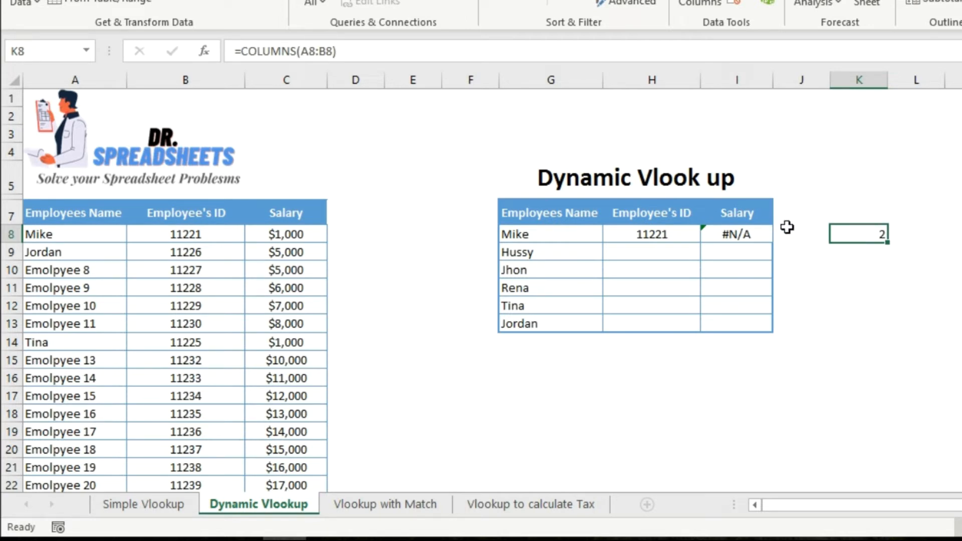
# Examine the column index argument in H8's VLOOKUP formula, leaving the formula as it is.
pyautogui.click(670, 235)
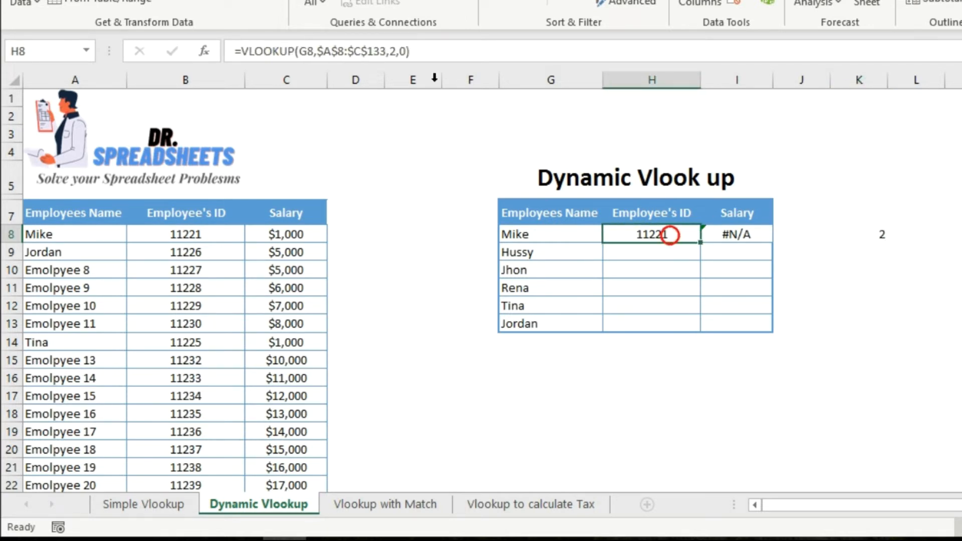
pyautogui.click(393, 52)
pyautogui.doubleClick(393, 51)
pyautogui.press('Return')
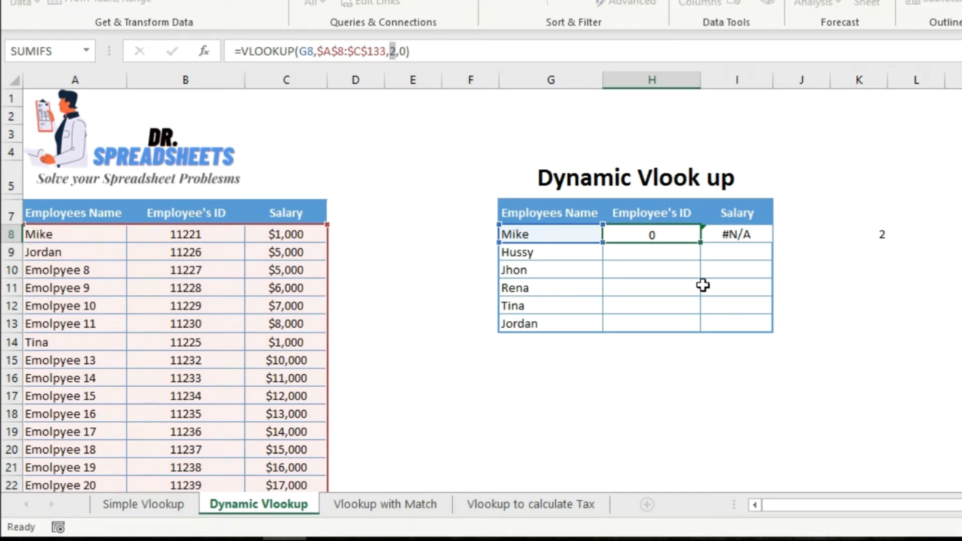
pyautogui.press('Up')
# Lock the starting column in K8's formula so it reads =COLUMNS($A8:B8).
pyautogui.press('Right')
pyautogui.press('Right')
pyautogui.press('Right')
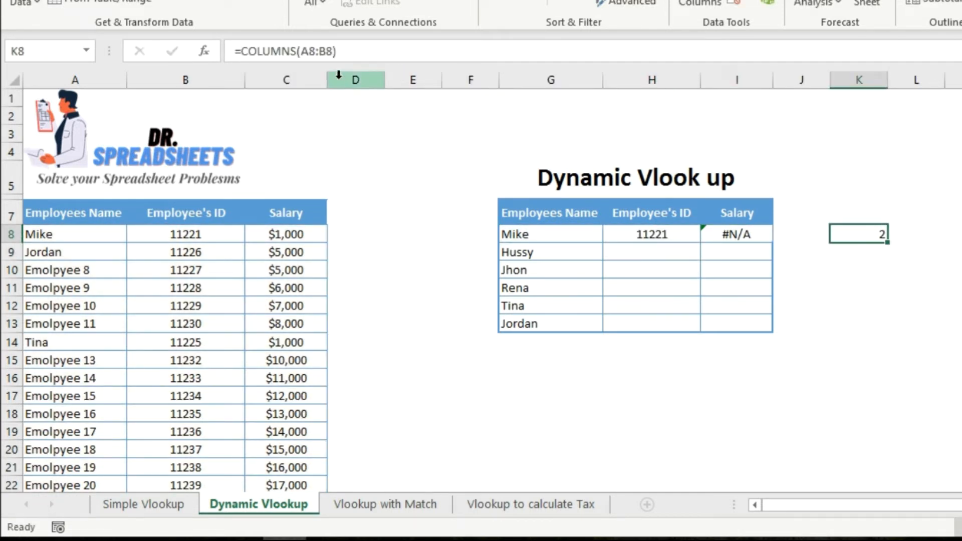
pyautogui.click(309, 52)
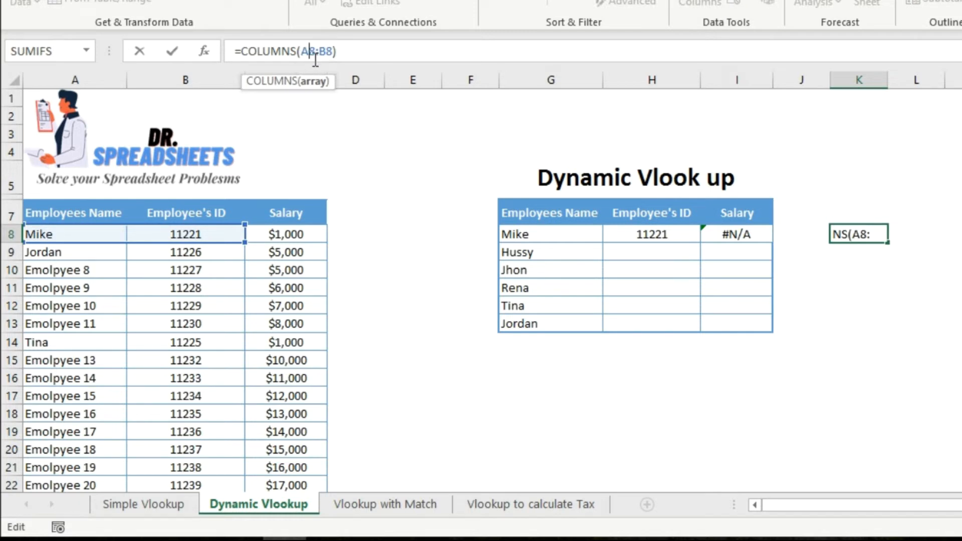
pyautogui.write('$')
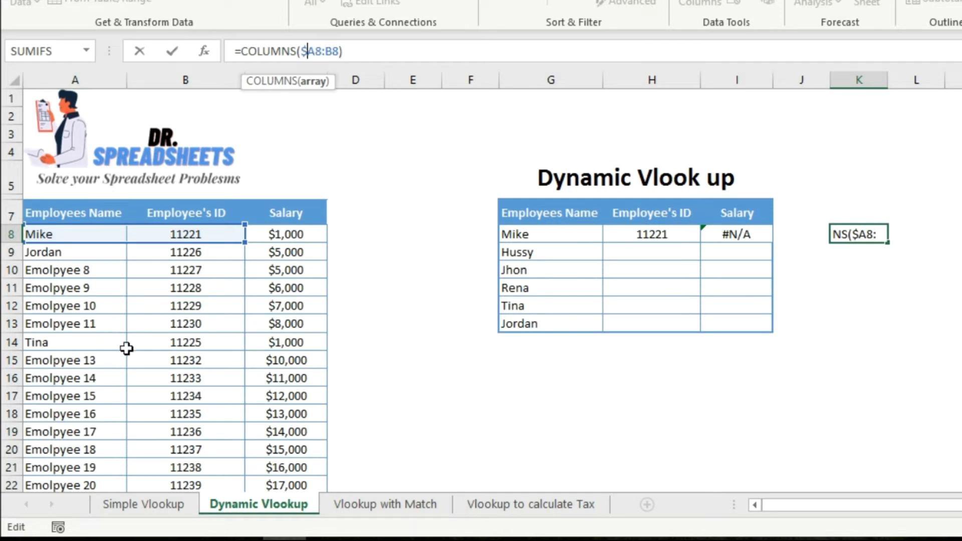
pyautogui.press('Return')
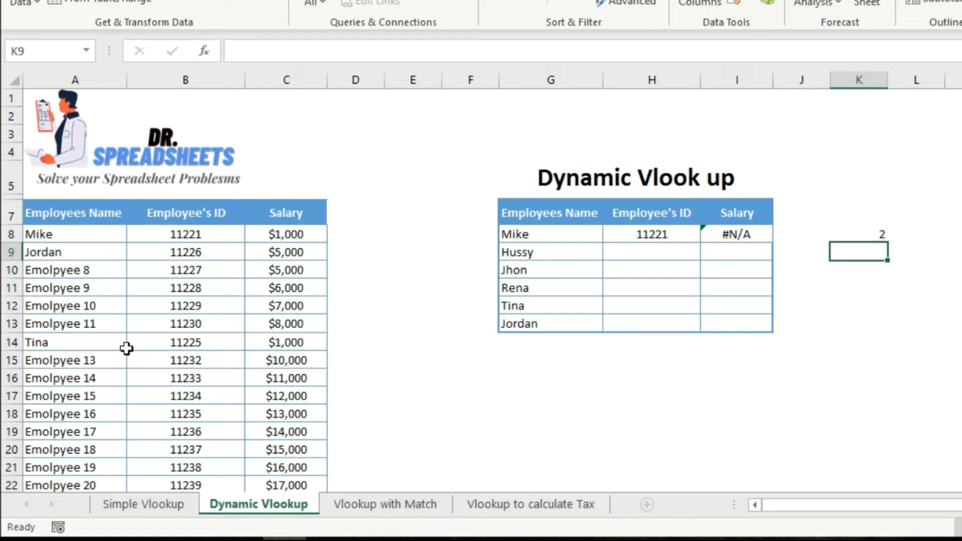
# Fill the COLUMNS formula from K8 across into L8 and select L8.
pyautogui.press('Up')
pyautogui.moveTo(889, 243); pyautogui.dragTo(935, 216)
pyautogui.click(935, 232)
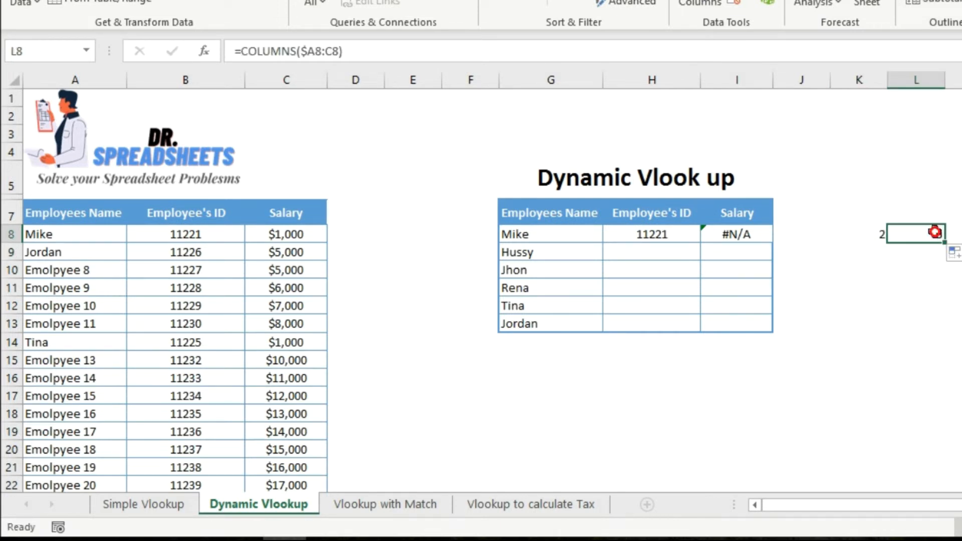
# Set the column index in the Salary formula in I8 to 3.
pyautogui.click(728, 234)
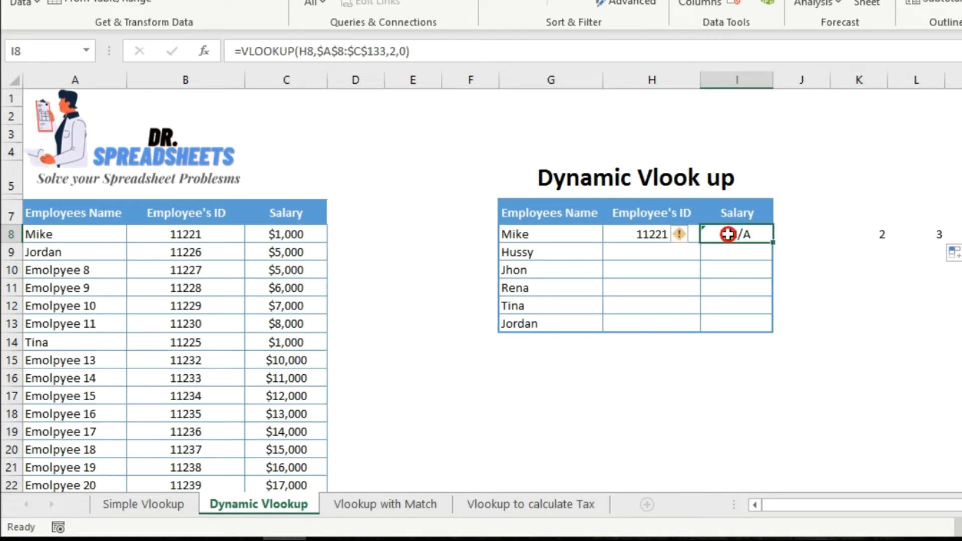
pyautogui.click(397, 51)
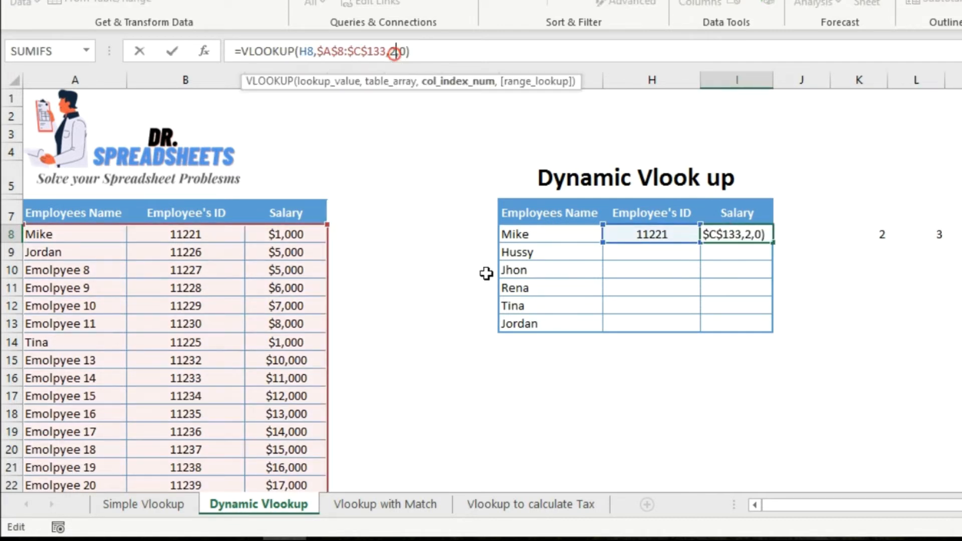
pyautogui.press('BackSpace')
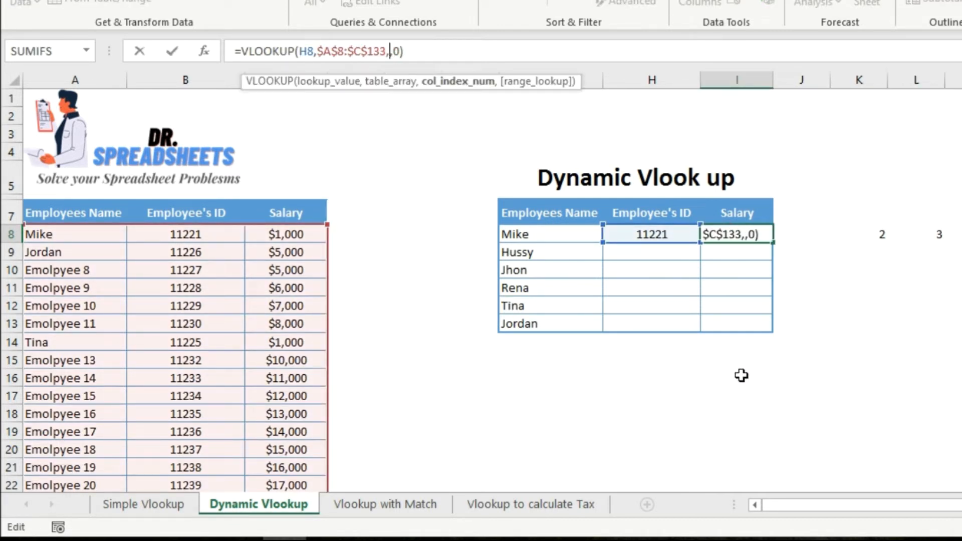
pyautogui.press('Return')
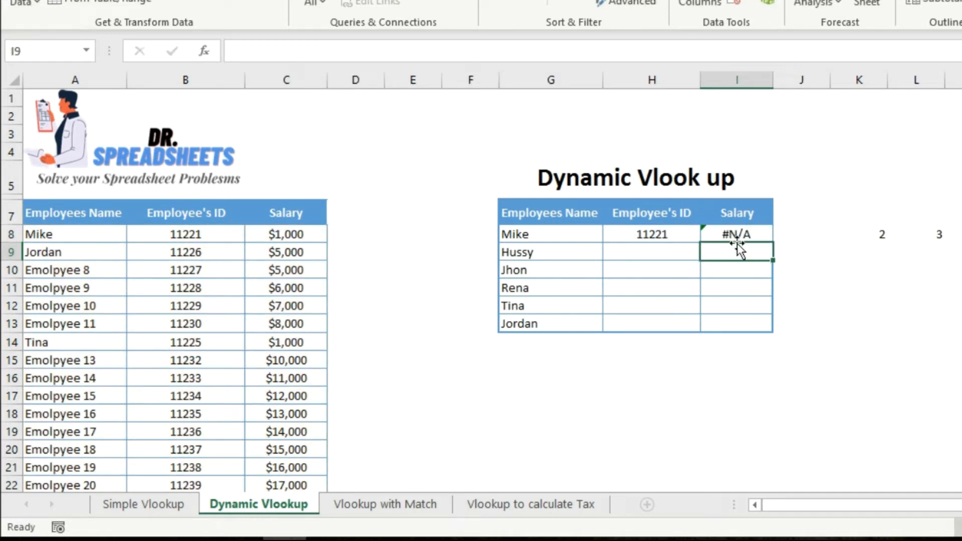
# Move the lookup value reference in I8's formula to G8, giving =VLOOKUP(G8,$A$8:$C$133,3,0).
pyautogui.click(734, 233)
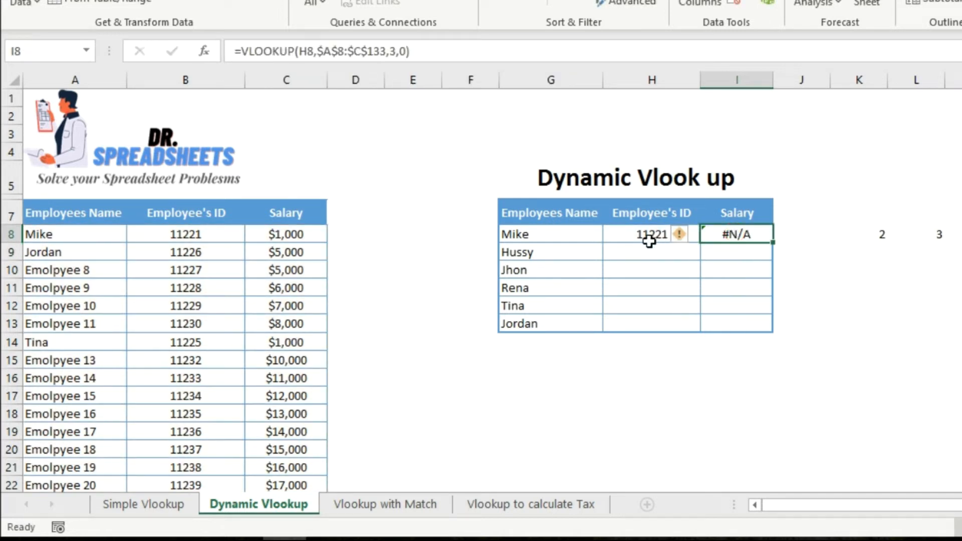
pyautogui.doubleClick(721, 234)
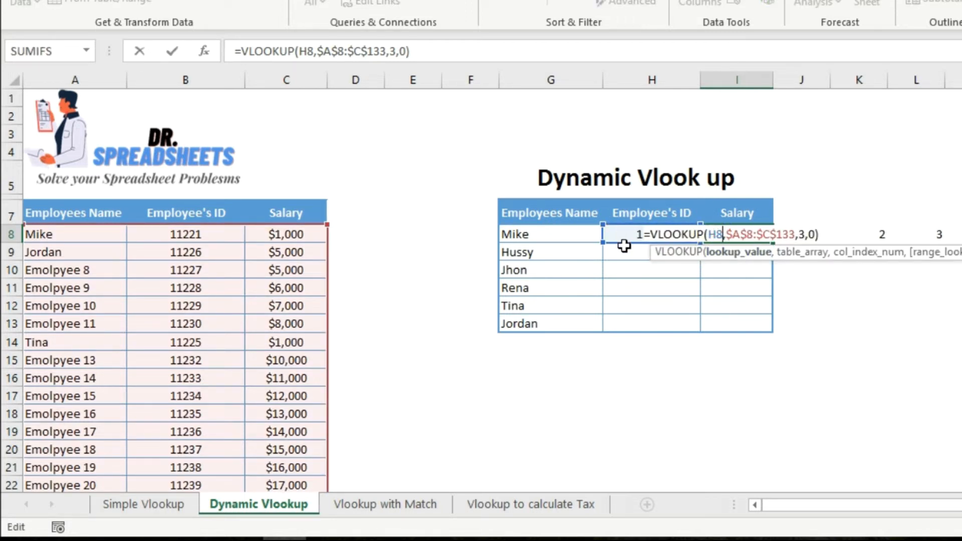
pyautogui.moveTo(625, 245); pyautogui.dragTo(583, 249)
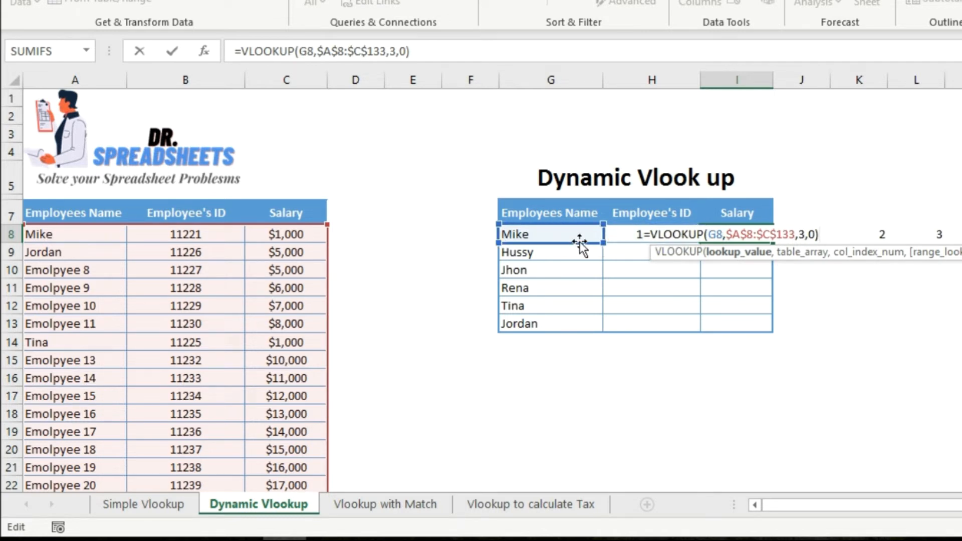
pyautogui.press('Return')
pyautogui.press('Up')
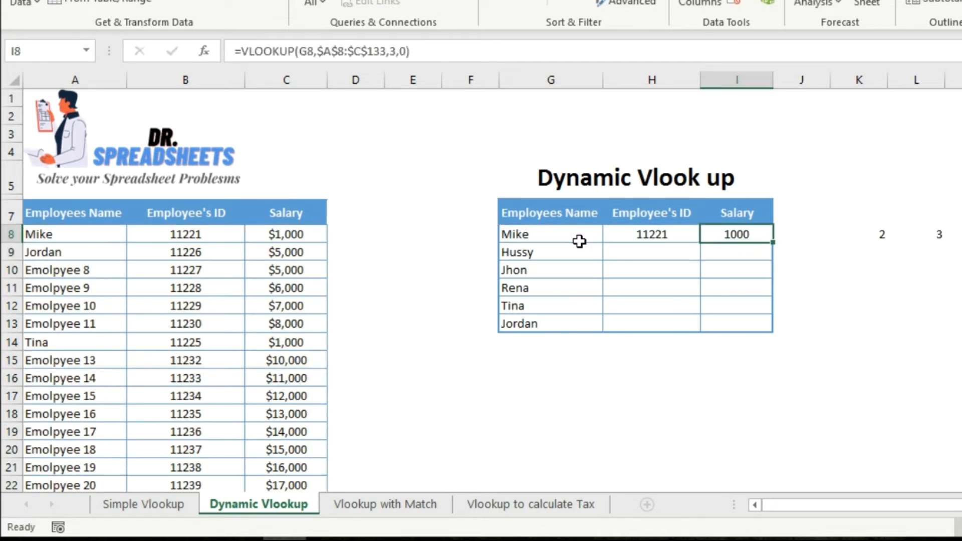
# Lock the column of the lookup value in H8's Employee's ID formula so it references $G8.
pyautogui.click(678, 236)
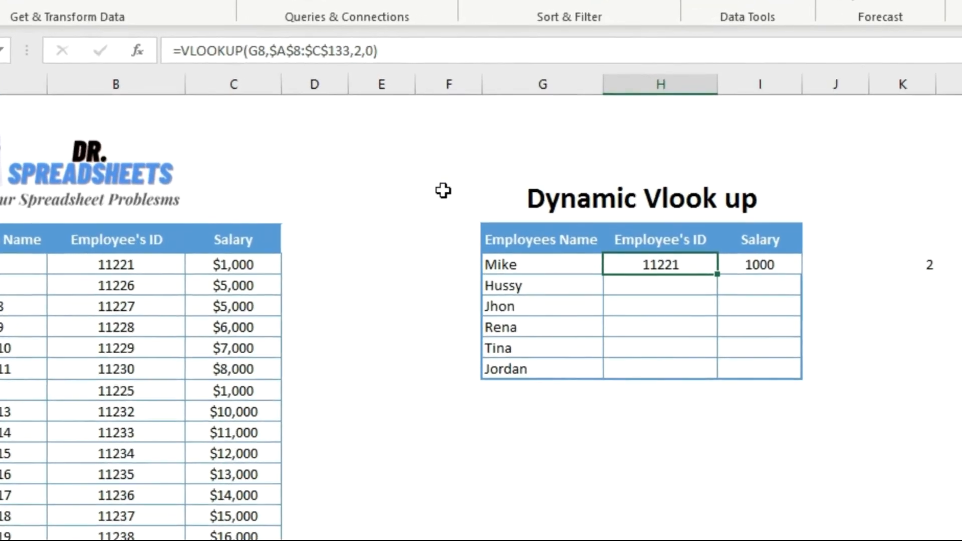
pyautogui.click(246, 51)
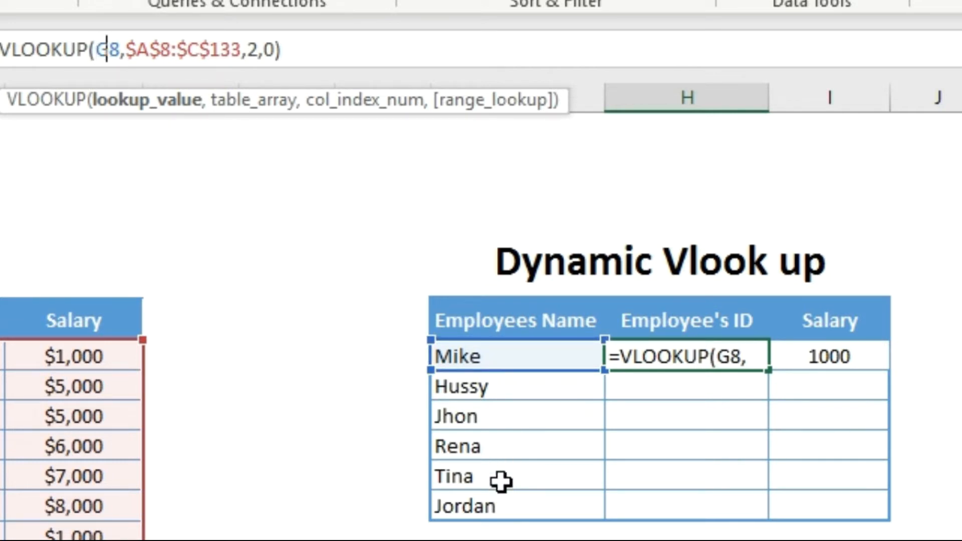
pyautogui.write('$')
pyautogui.press('Return')
pyautogui.press('Up')
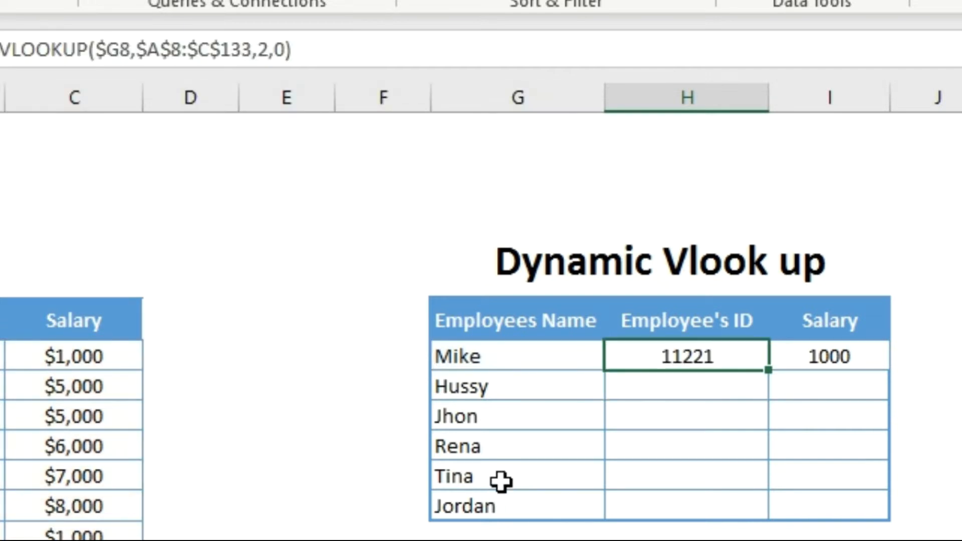
# Replace the column index 2 in H8's VLOOKUP formula with a COLUMNS function over A8:B8.
pyautogui.click(264, 48)
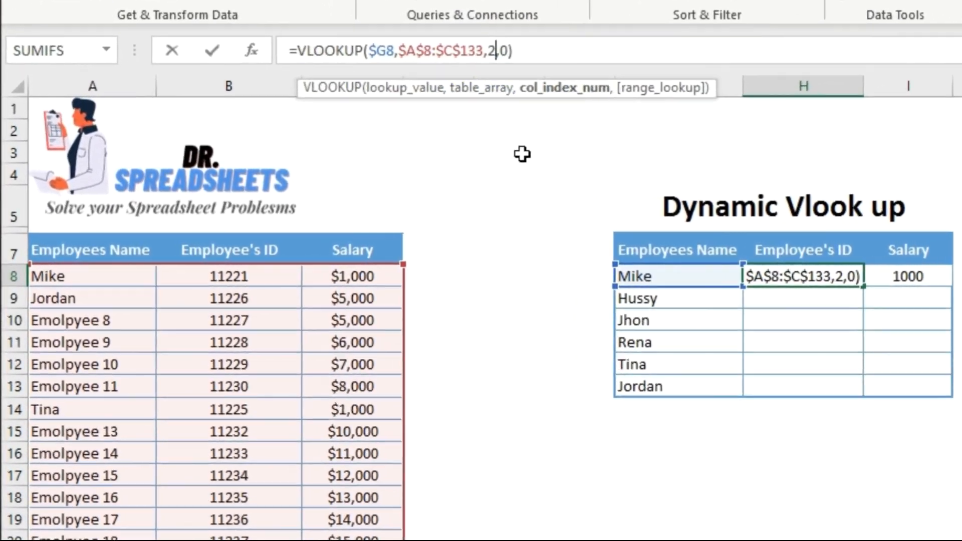
pyautogui.press('BackSpace')
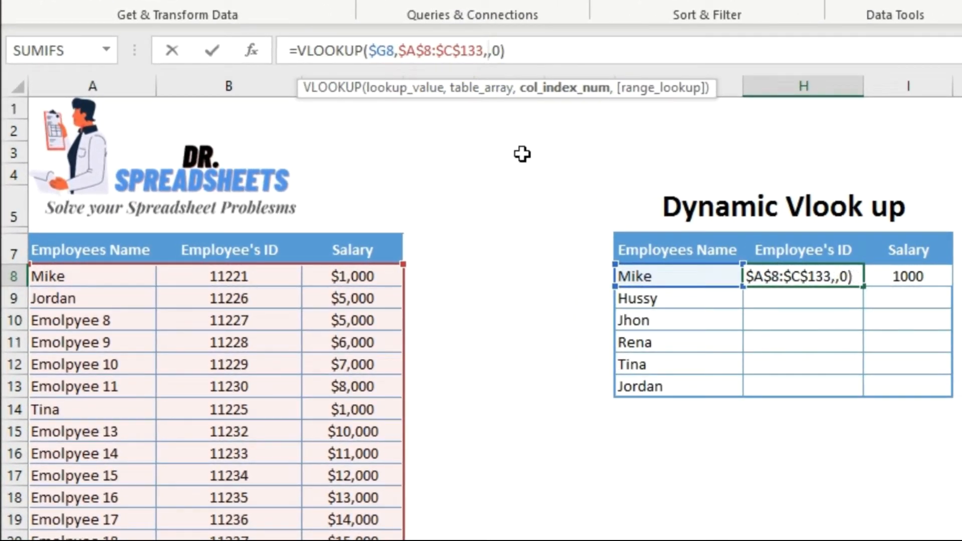
pyautogui.write('colu')
pyautogui.write('mn')
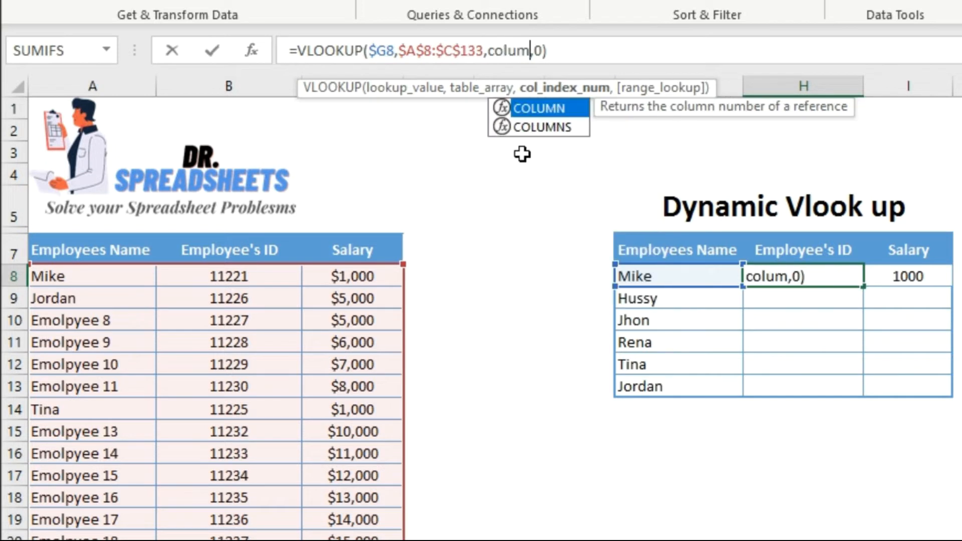
pyautogui.press('Down')
pyautogui.doubleClick(531, 130)
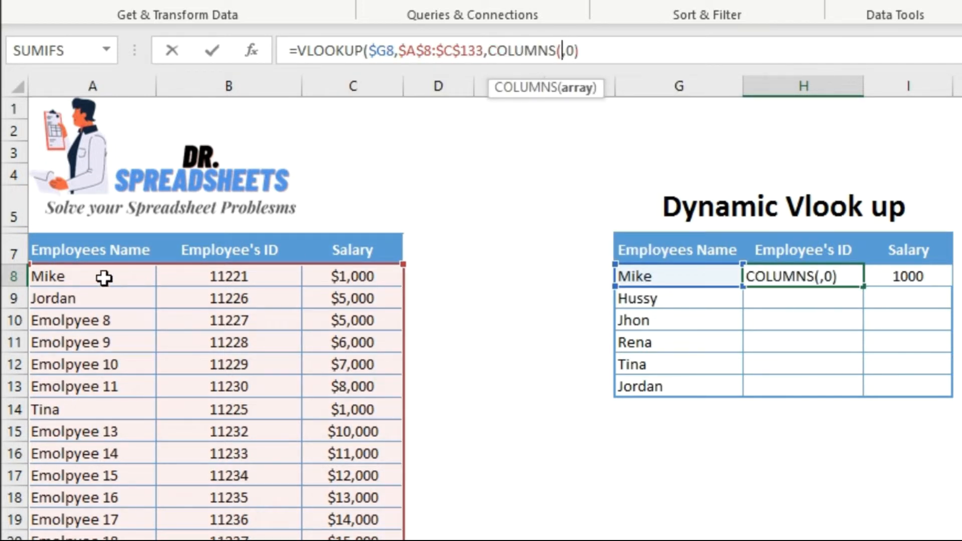
pyautogui.moveTo(103, 278); pyautogui.dragTo(189, 276)
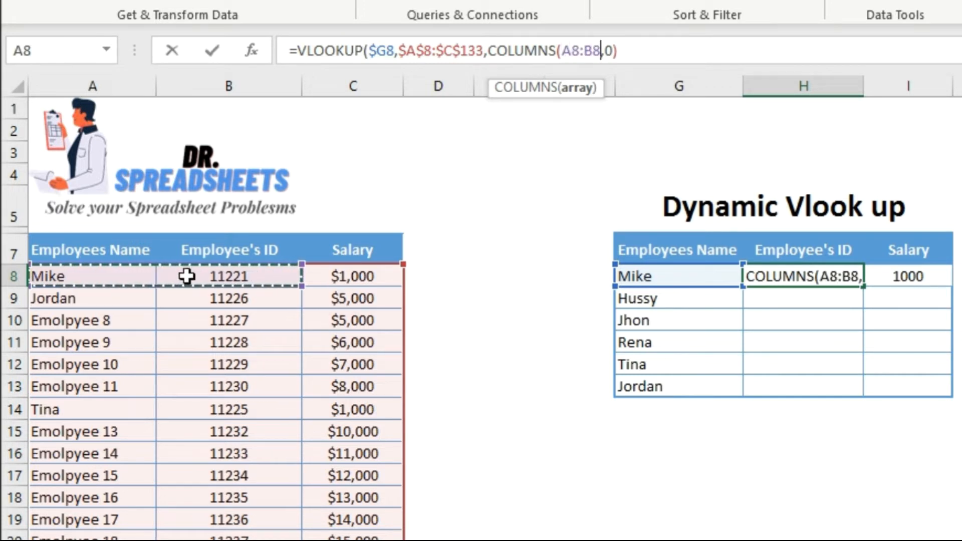
# Lock the COLUMNS starting column and close the function, entering =VLOOKUP($G8,$A$8:$C$133,COLUMNS($A8:B8),0) in H8.
pyautogui.click(560, 50)
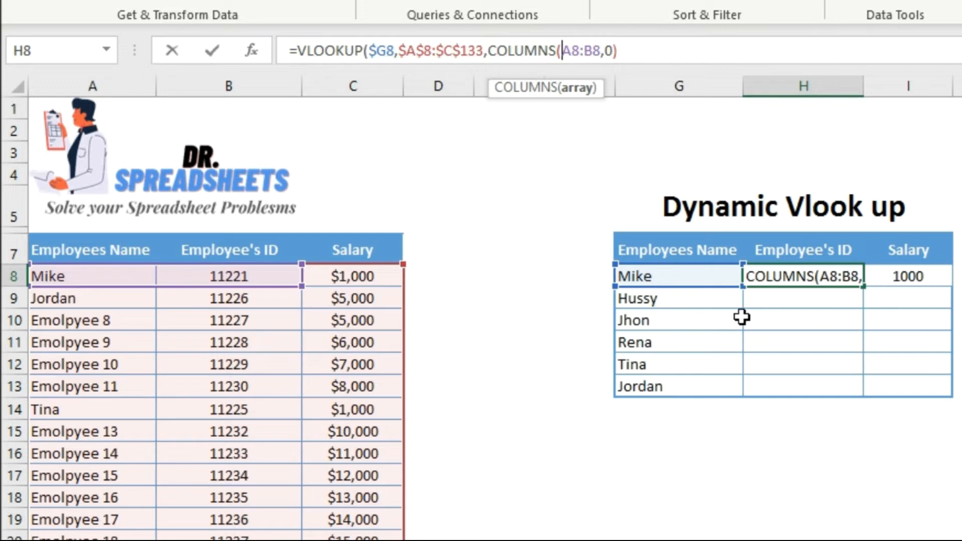
pyautogui.write('$')
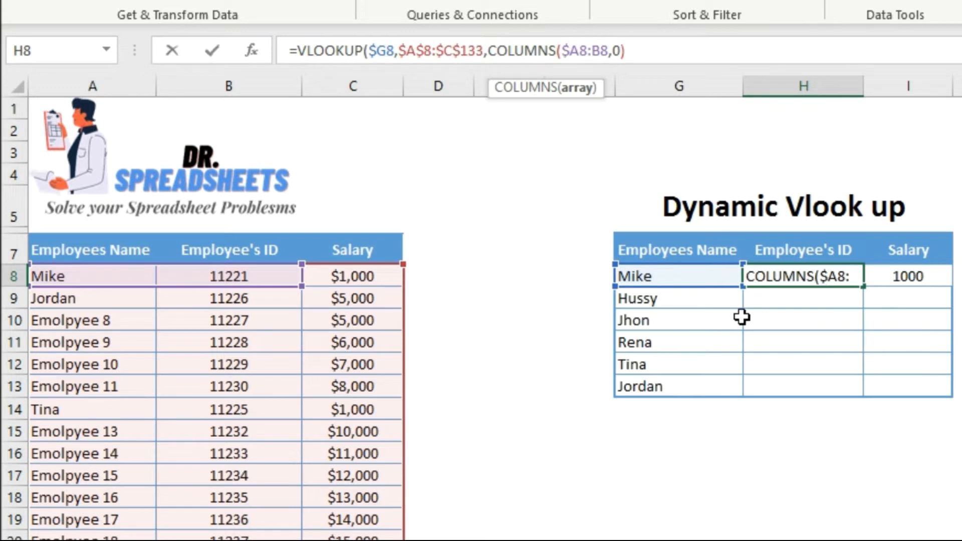
pyautogui.press('Right')
pyautogui.press('Right')
pyautogui.press('Right')
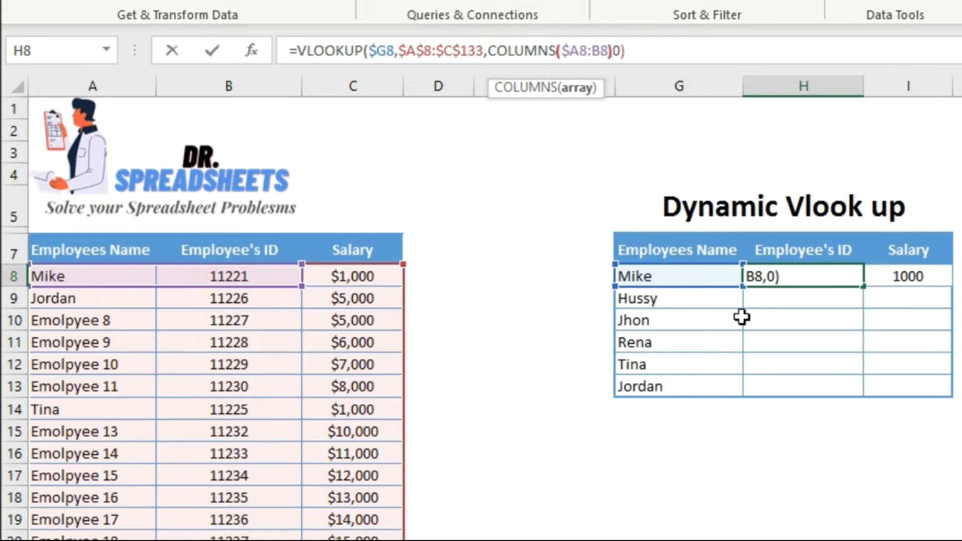
pyautogui.write(')')
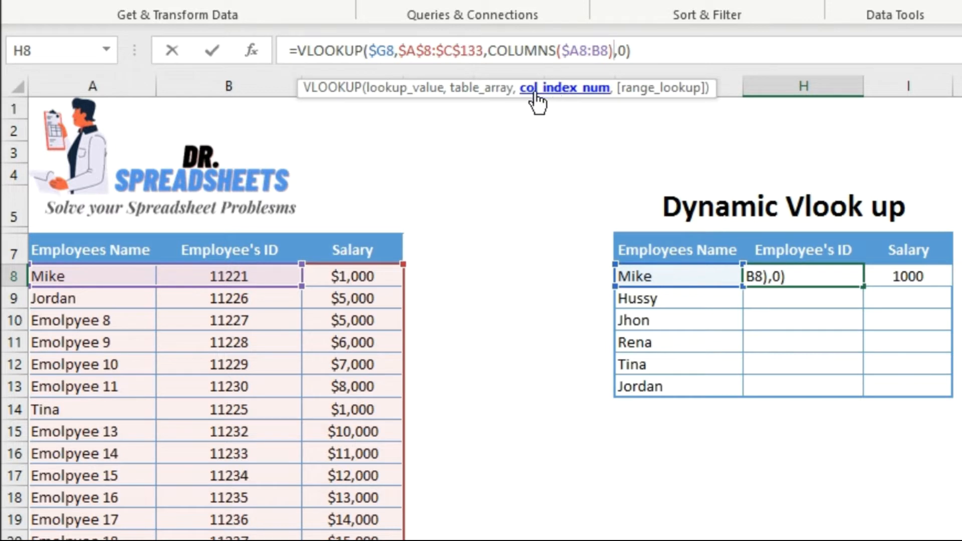
pyautogui.click(562, 98)
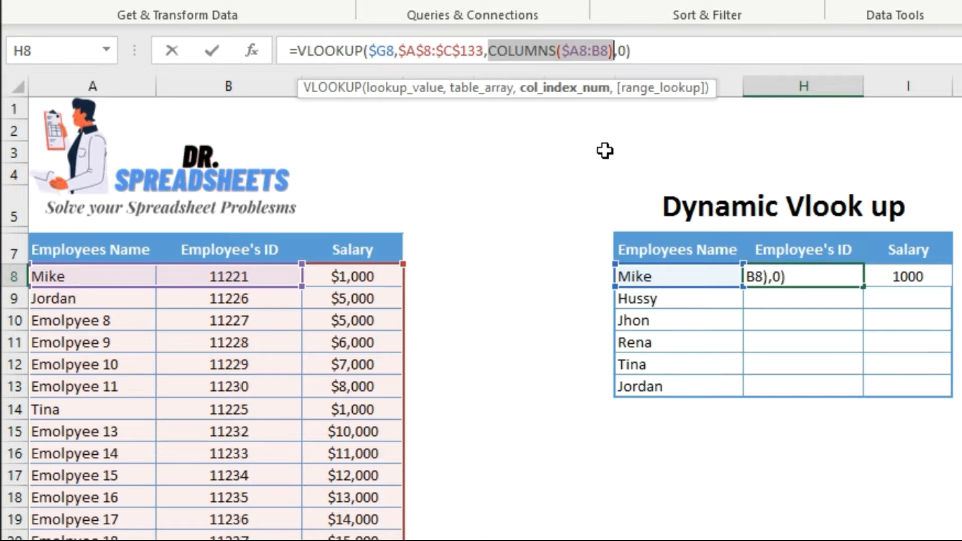
pyautogui.press('Return')
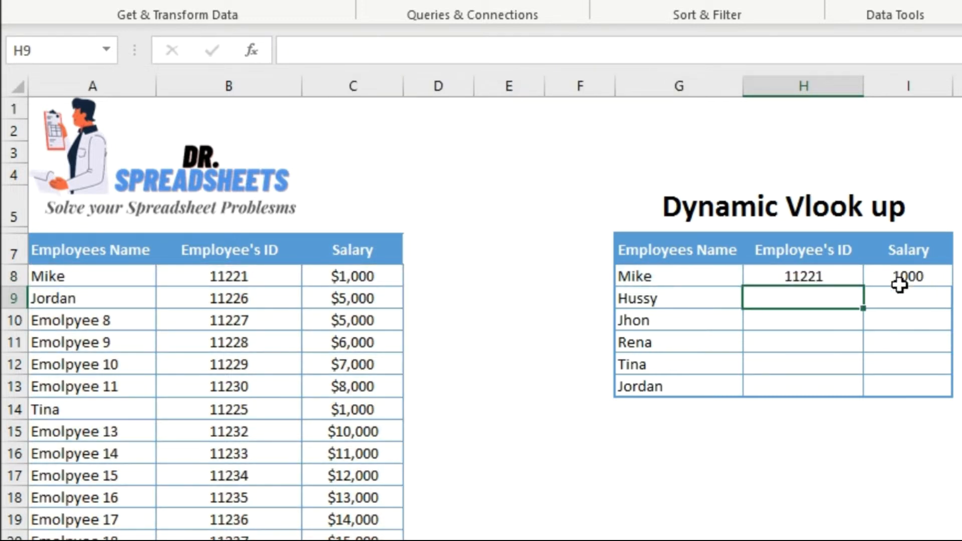
# Fill the dynamic VLOOKUP formula from H8 across into the Salary cell I8 and select I8.
pyautogui.click(848, 273)
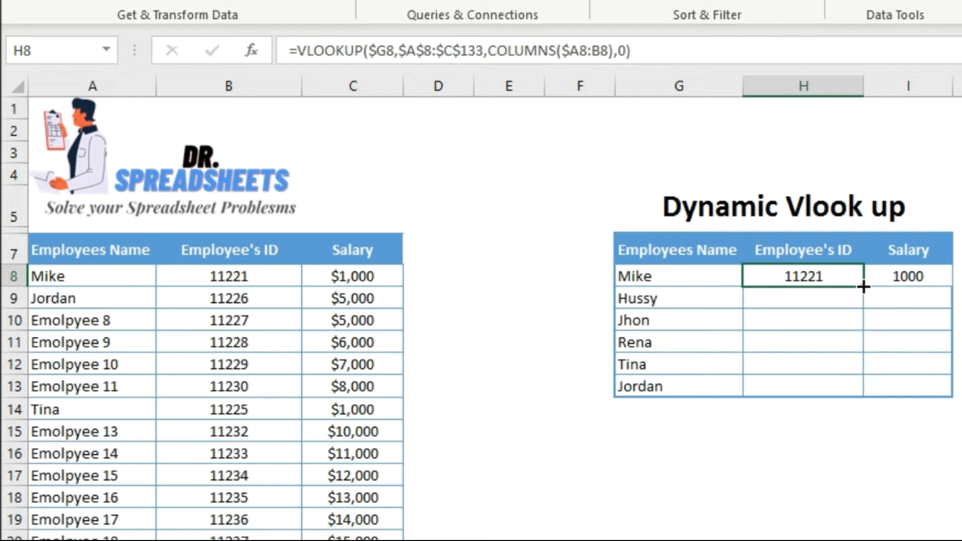
pyautogui.moveTo(863, 286); pyautogui.dragTo(922, 276)
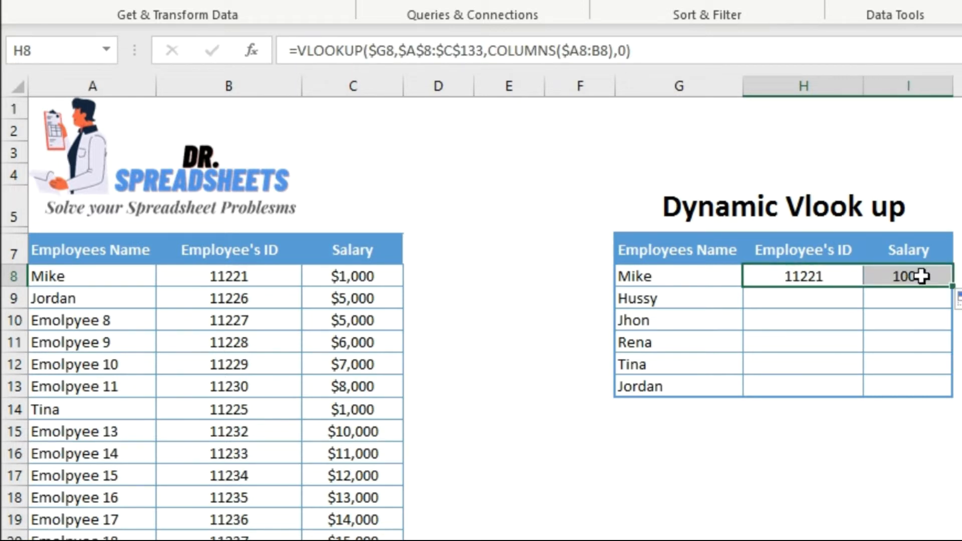
pyautogui.click(928, 276)
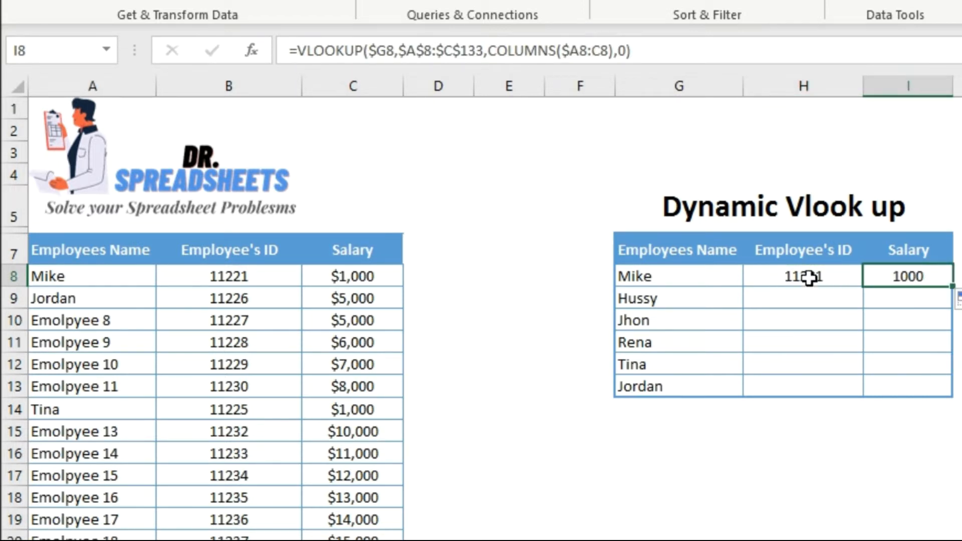
# Fill the formulas in H8:I8 down through row 13 for the remaining employees.
pyautogui.click(809, 278)
pyautogui.moveTo(810, 278); pyautogui.dragTo(870, 276)
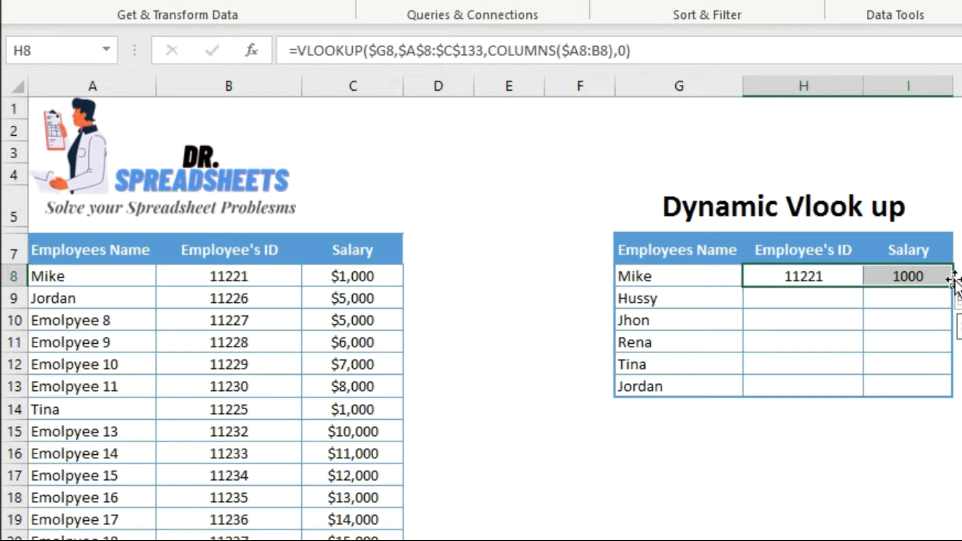
pyautogui.moveTo(954, 286); pyautogui.dragTo(942, 387)
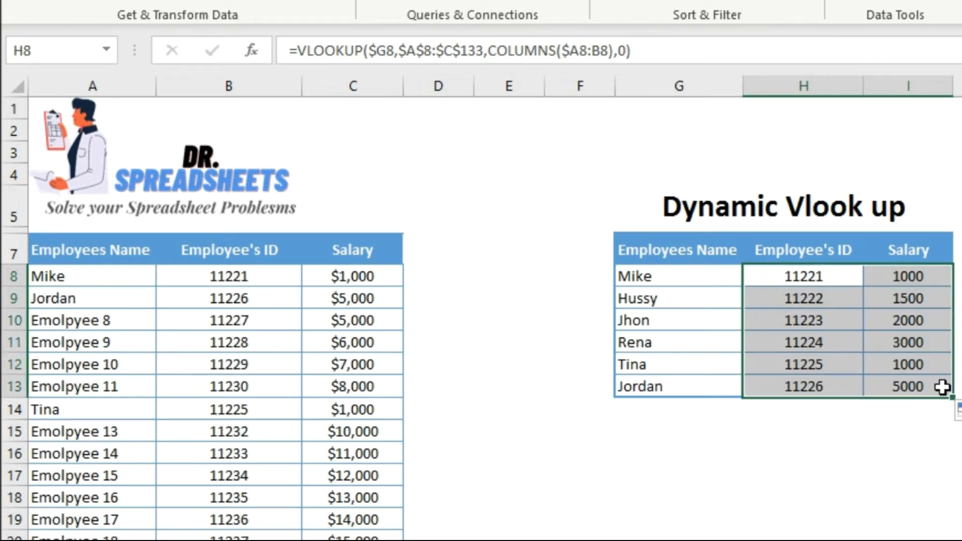
# On the Vlookup with Match sheet, start a MATCH formula in cell L8.
pyautogui.click(554, 270)
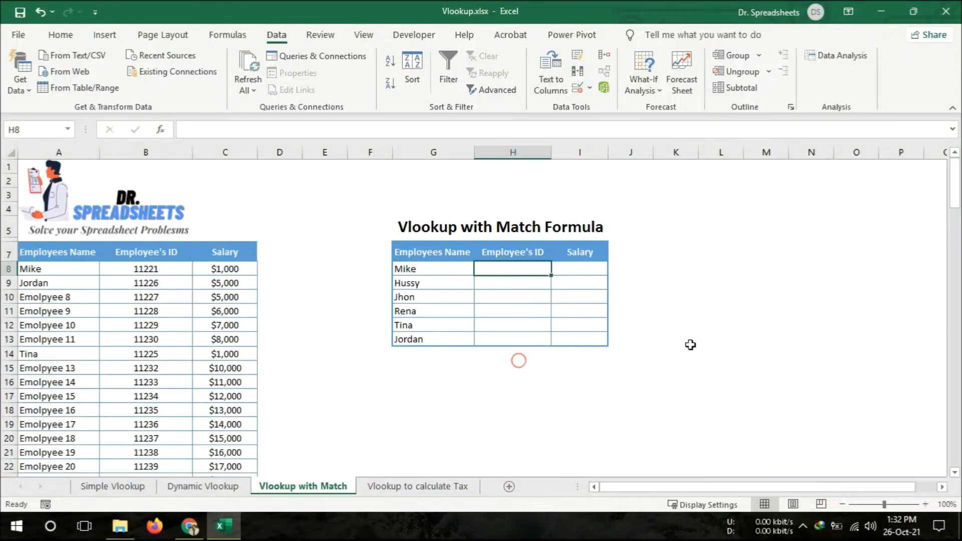
pyautogui.click(710, 260)
pyautogui.click(716, 270)
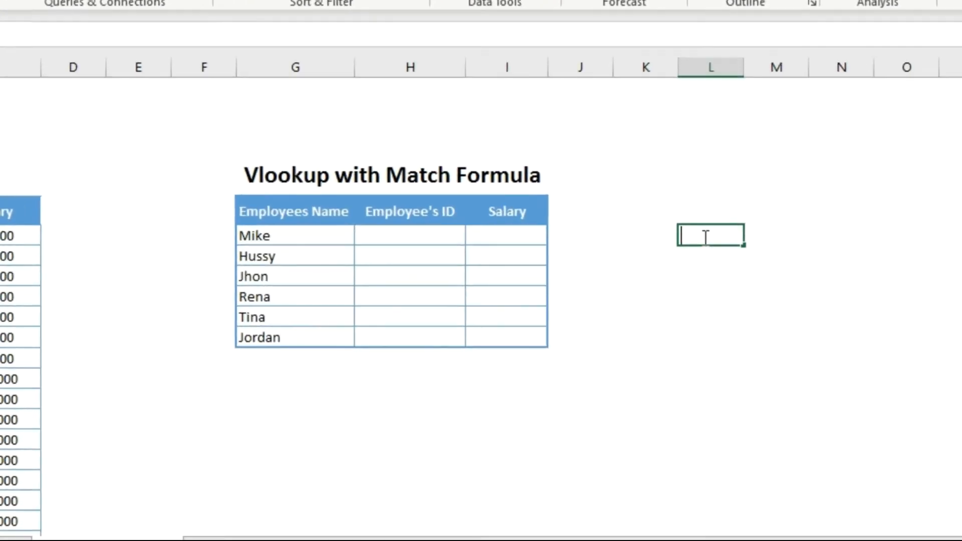
pyautogui.write('=ma')
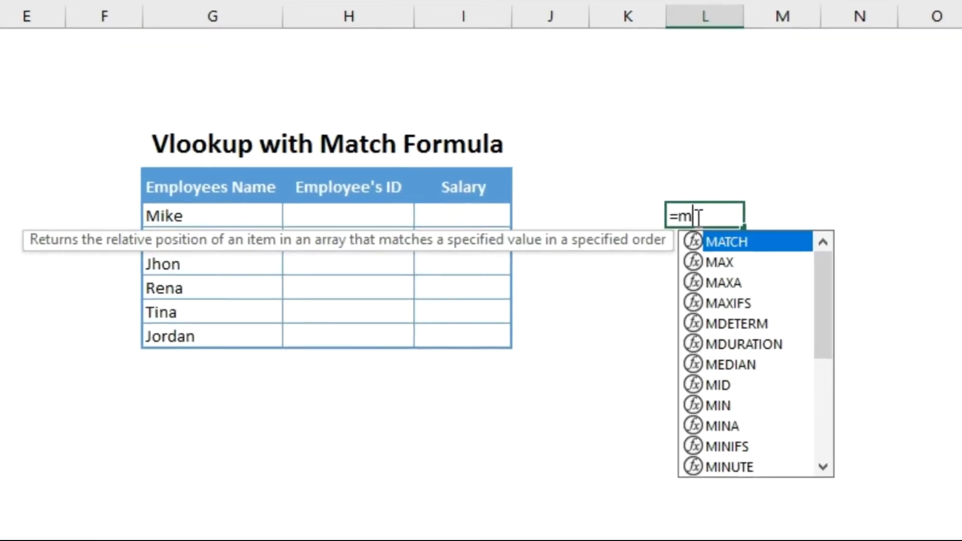
pyautogui.write('tc')
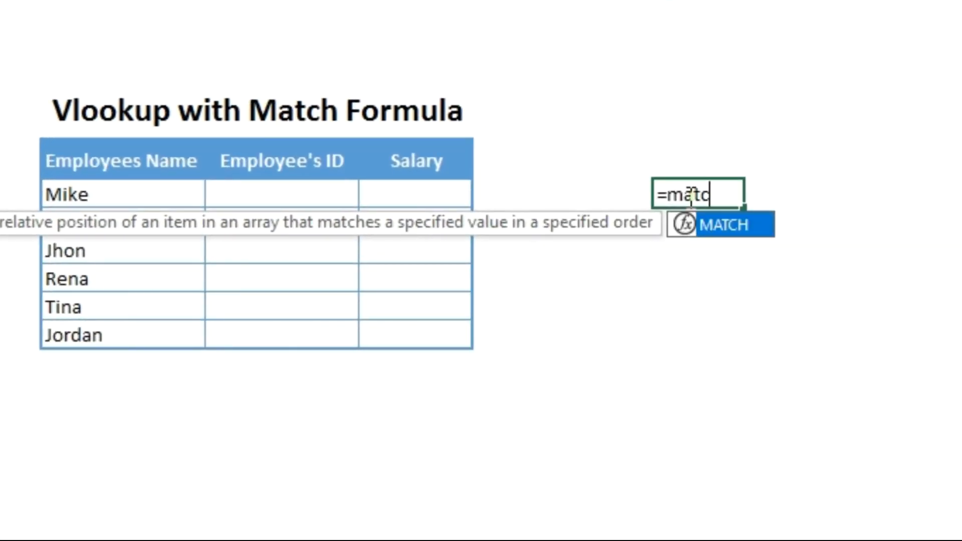
pyautogui.press('Tab')
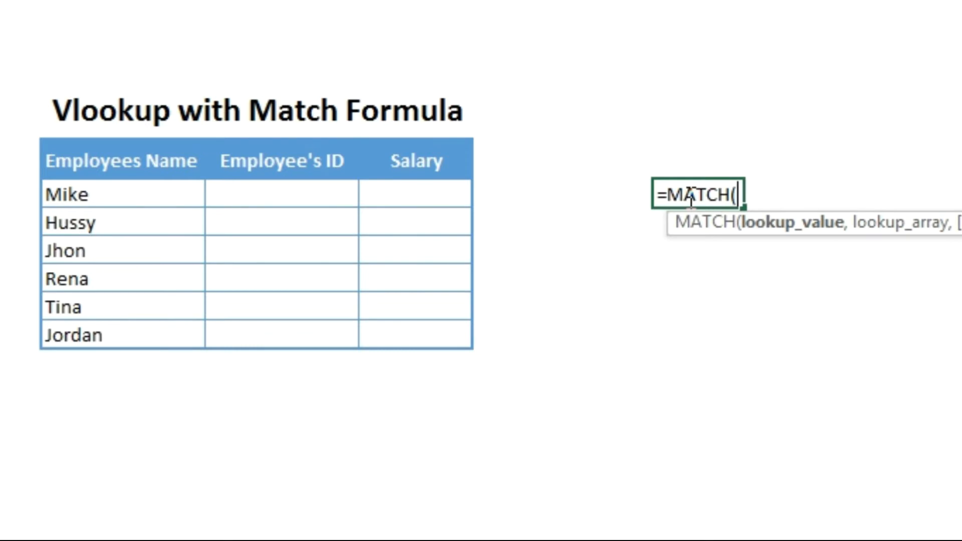
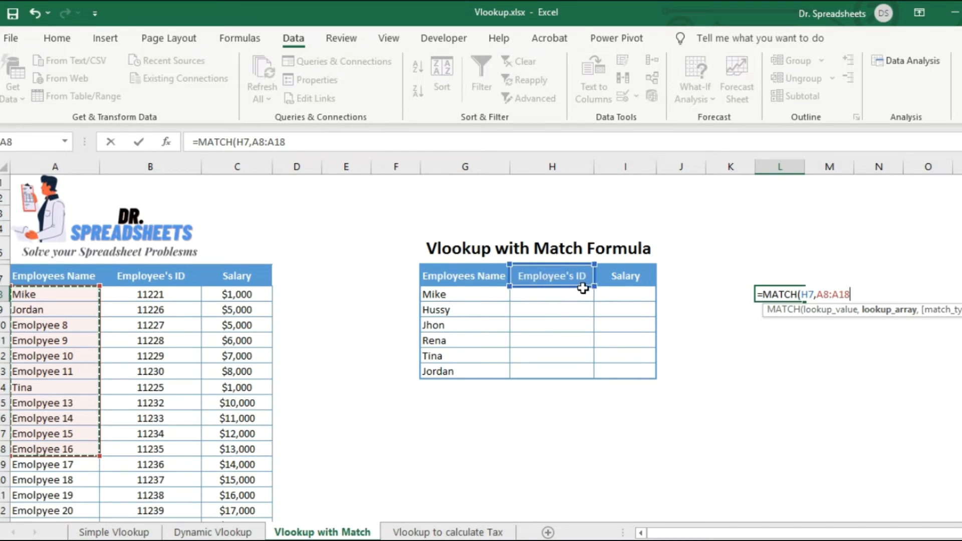
# Complete L8's formula as =MATCH(H7,$A$7:$C$7,0), using the locked header row as lookup array and exact match.
pyautogui.moveTo(72, 276); pyautogui.dragTo(240, 273)
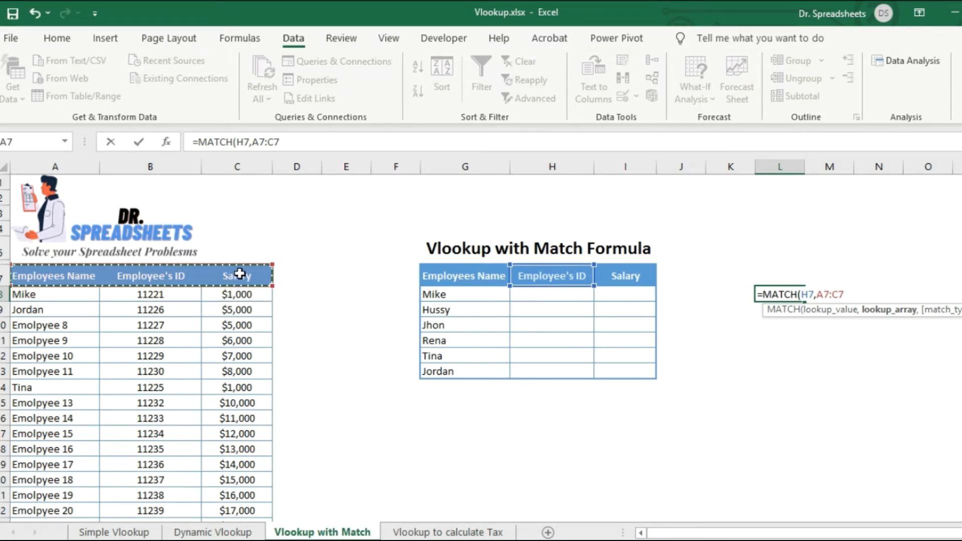
pyautogui.press('F4')
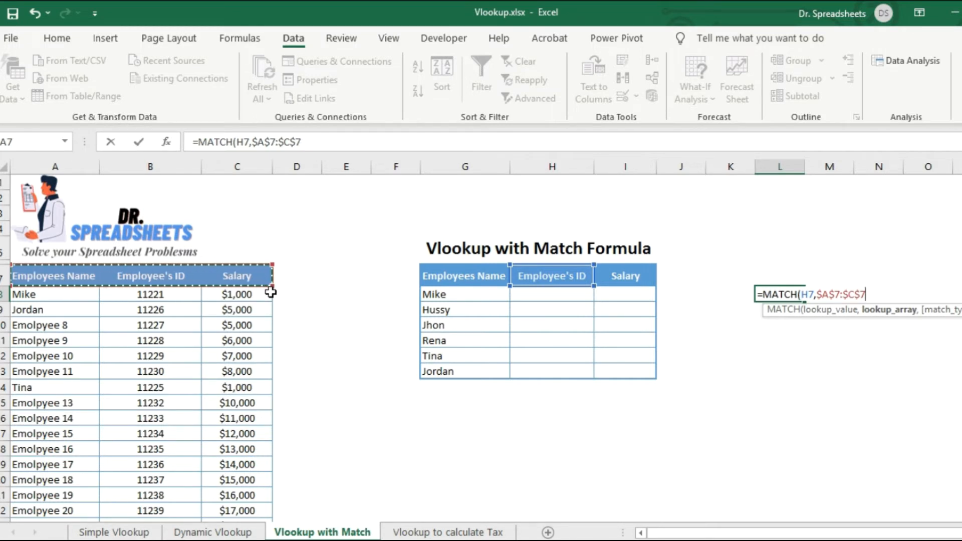
pyautogui.write(',')
pyautogui.press('Down')
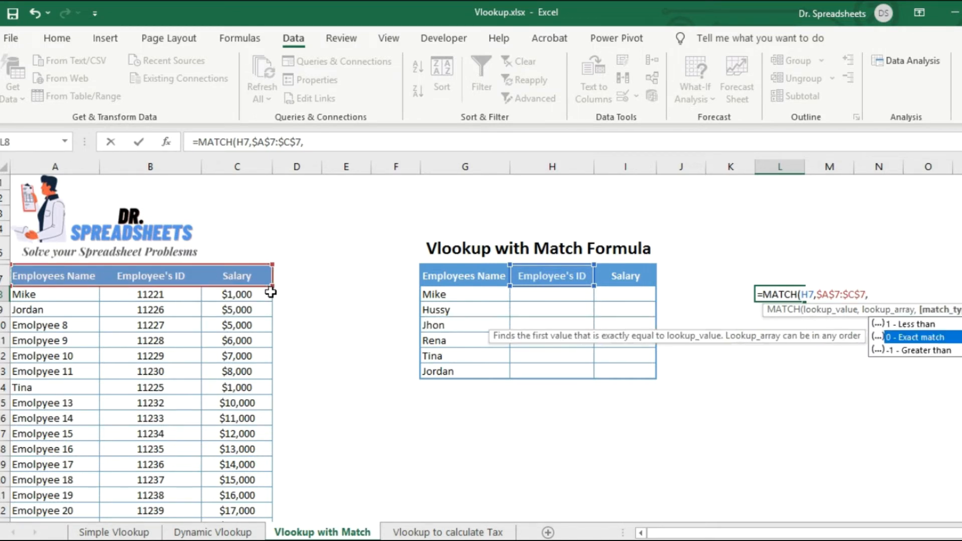
pyautogui.press('Tab')
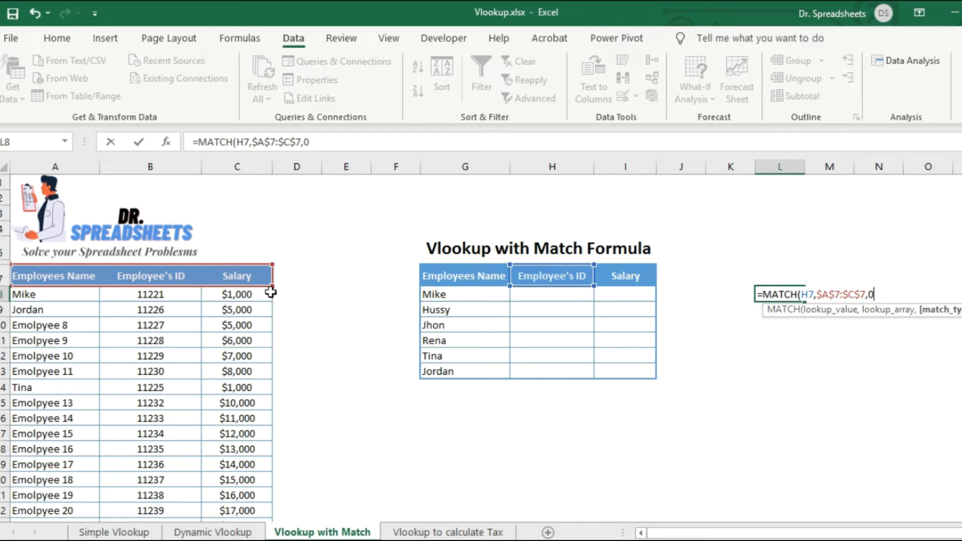
pyautogui.write(')')
pyautogui.press('Return')
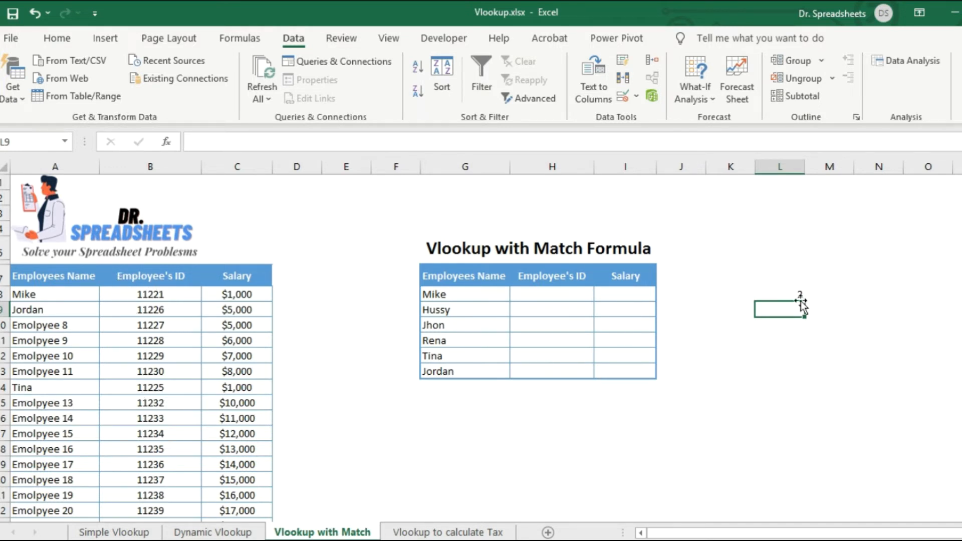
# Fill the MATCH formula from L8 across into M8 and open M8's formula to inspect its lookup value reference.
pyautogui.click(785, 296)
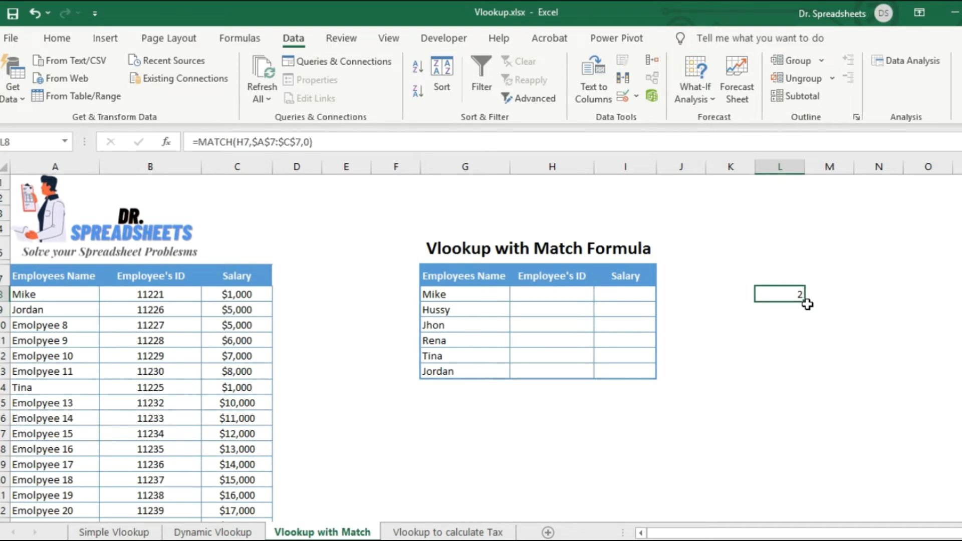
pyautogui.moveTo(806, 303); pyautogui.dragTo(842, 296)
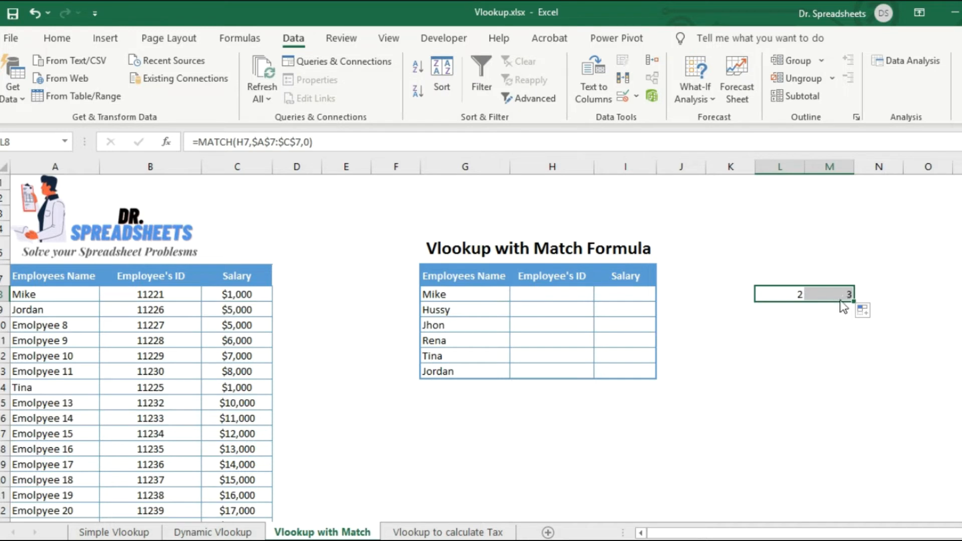
pyautogui.click(842, 300)
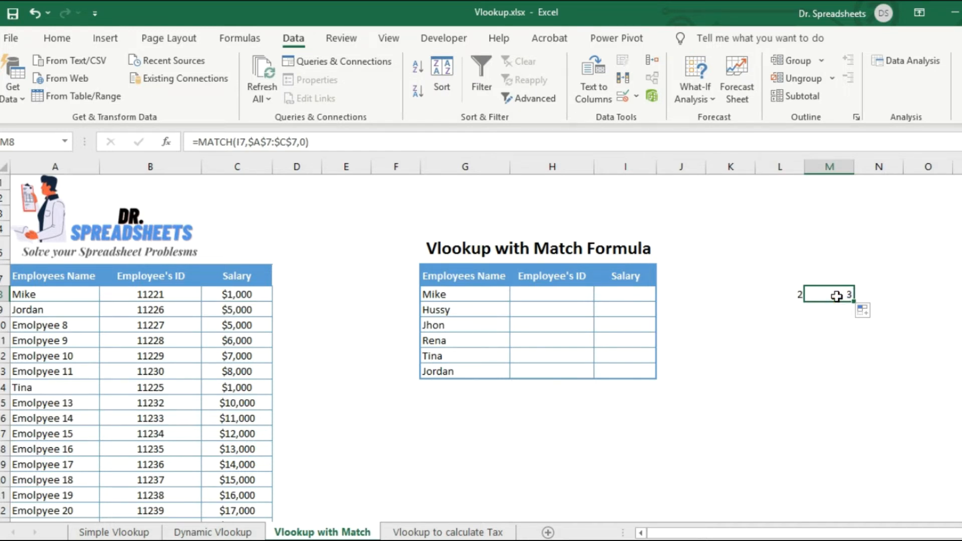
pyautogui.doubleClick(838, 296)
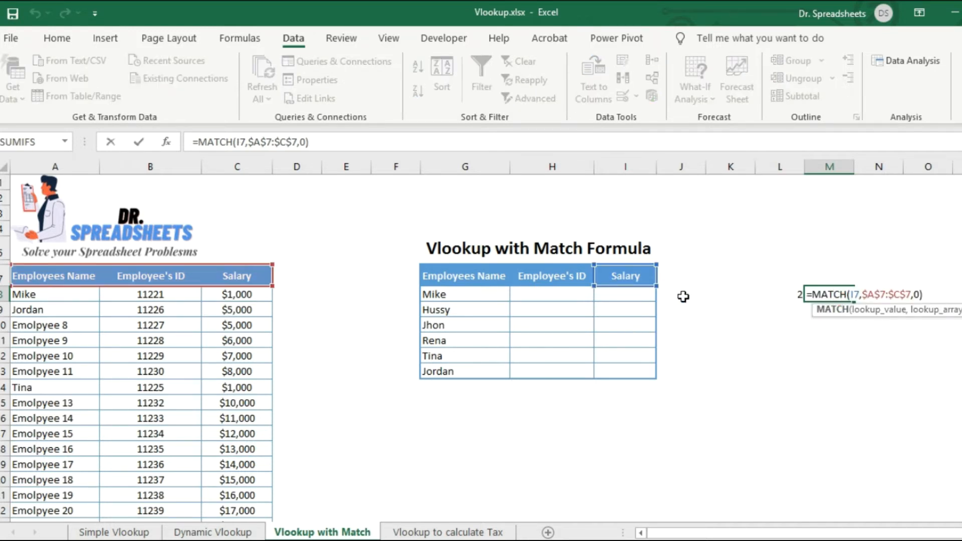
pyautogui.click(867, 306)
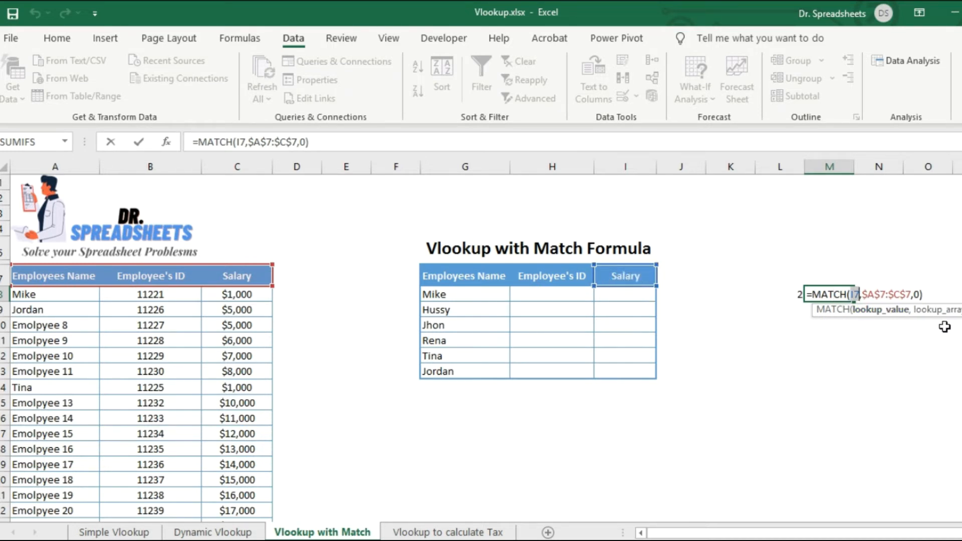
# Examine the lookup array and match type arguments of M8's MATCH formula and close the formula.
pyautogui.click(942, 310)
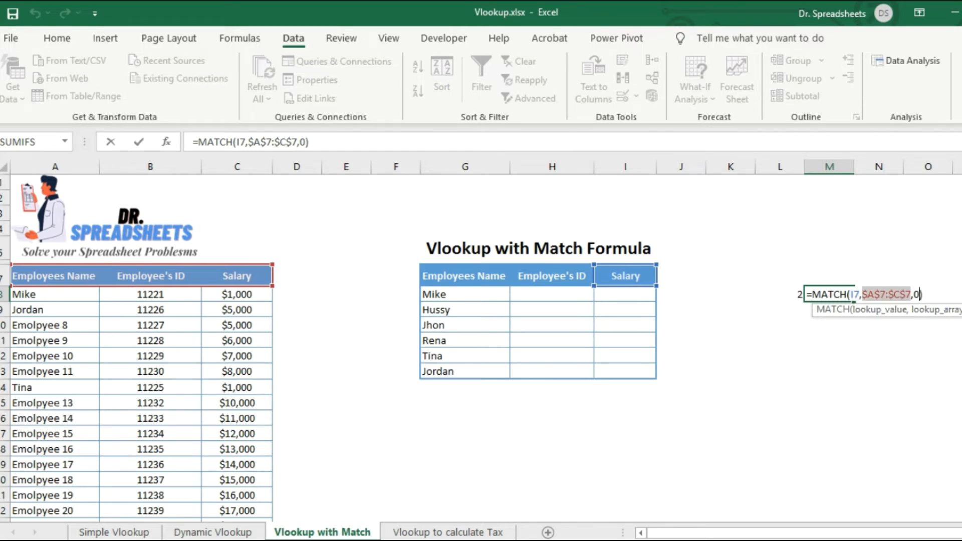
pyautogui.doubleClick(918, 295)
pyautogui.press('Return')
# Start a VLOOKUP formula in H8 with G8 as lookup value and the locked range $A$7:$C$133 as table array.
pyautogui.press('Up')
pyautogui.press('Left')
pyautogui.press('Left')
pyautogui.press('Left')
pyautogui.press('Left')
pyautogui.press('Left')
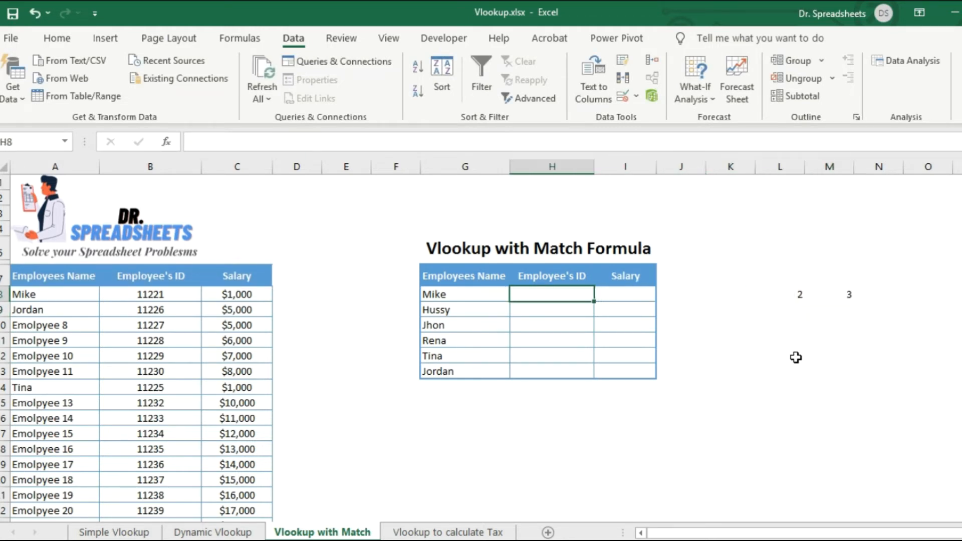
pyautogui.write('=vl')
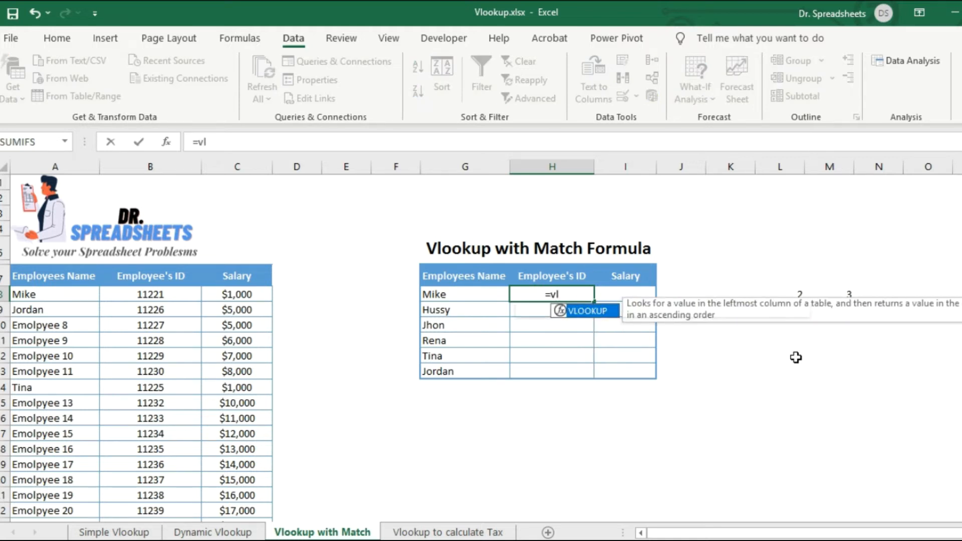
pyautogui.press('Tab')
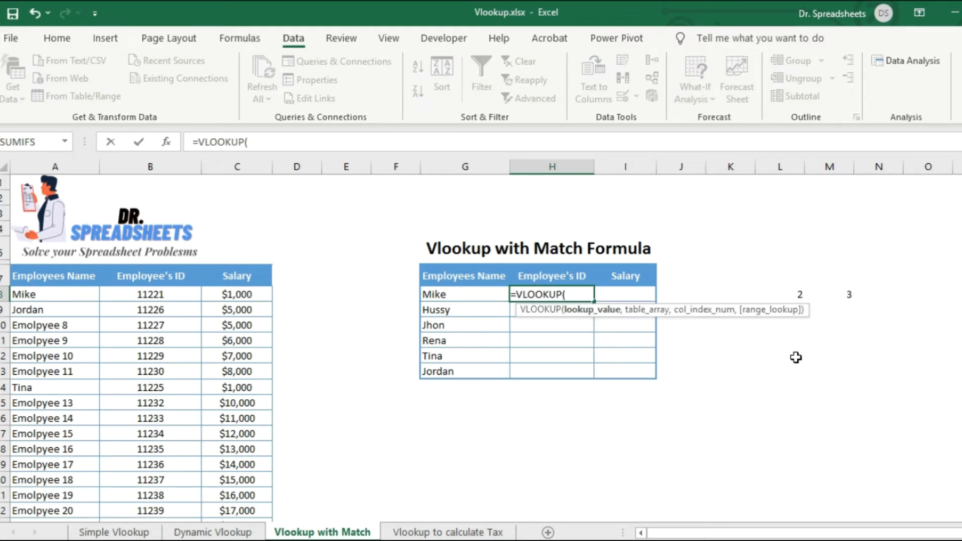
pyautogui.click(480, 293)
pyautogui.write(',')
pyautogui.moveTo(34, 278); pyautogui.dragTo(245, 287)
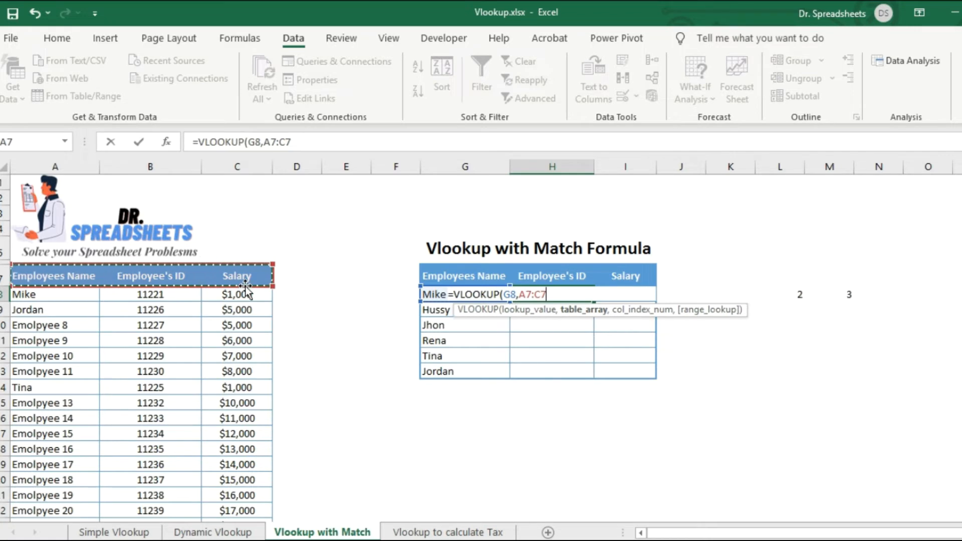
pyautogui.hotkey('ctrl', 'shift', 'Down')
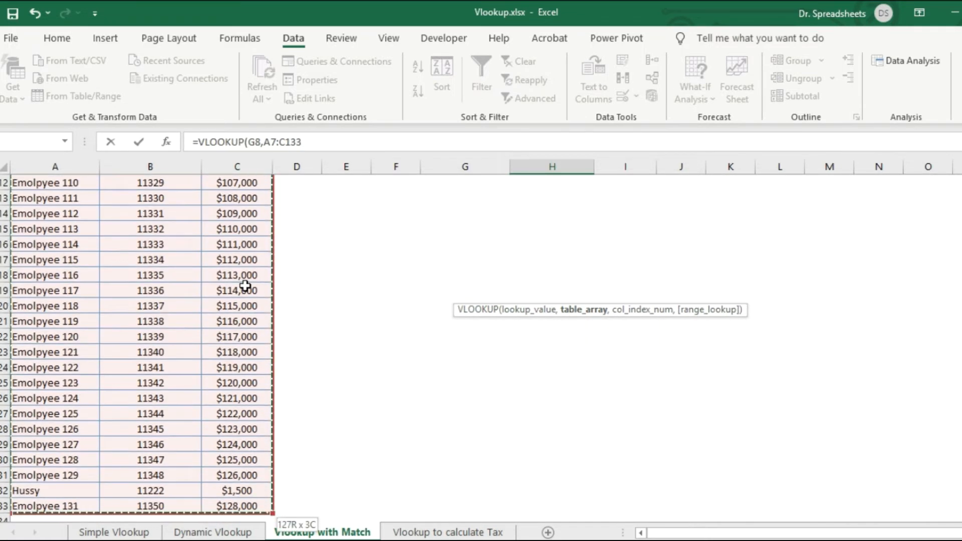
pyautogui.press('F4')
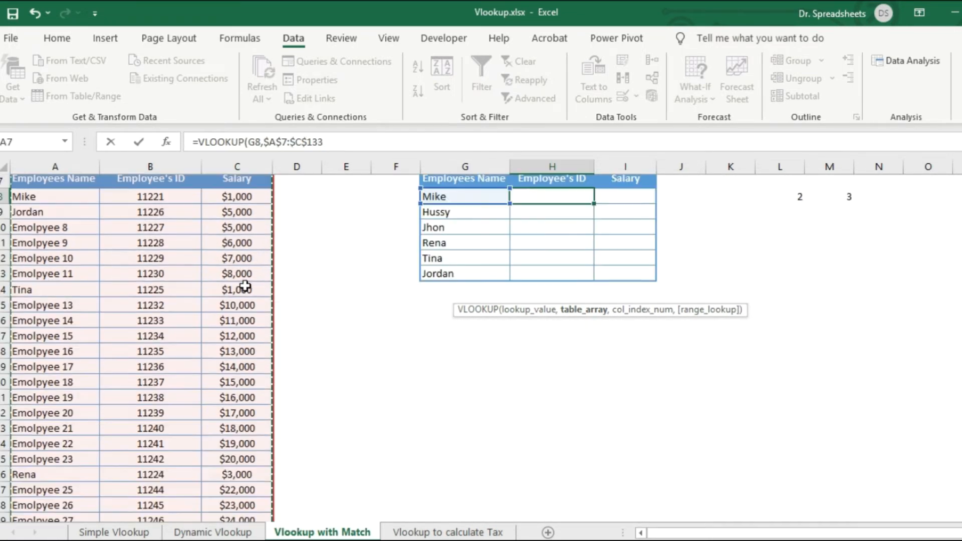
pyautogui.write(',')
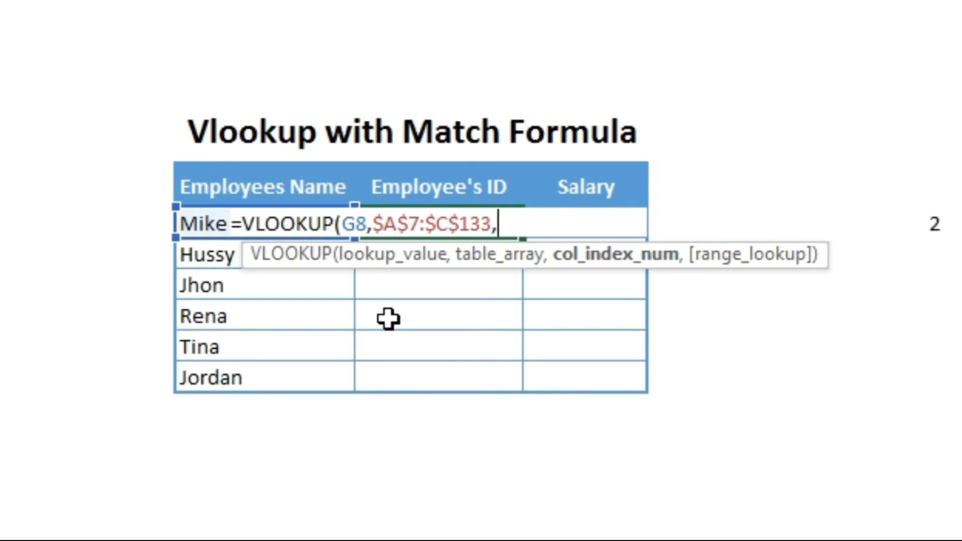
# Nest MATCH(H7,$A$7:$C$7,0) as the column index argument of H8's VLOOKUP.
pyautogui.write('mac')
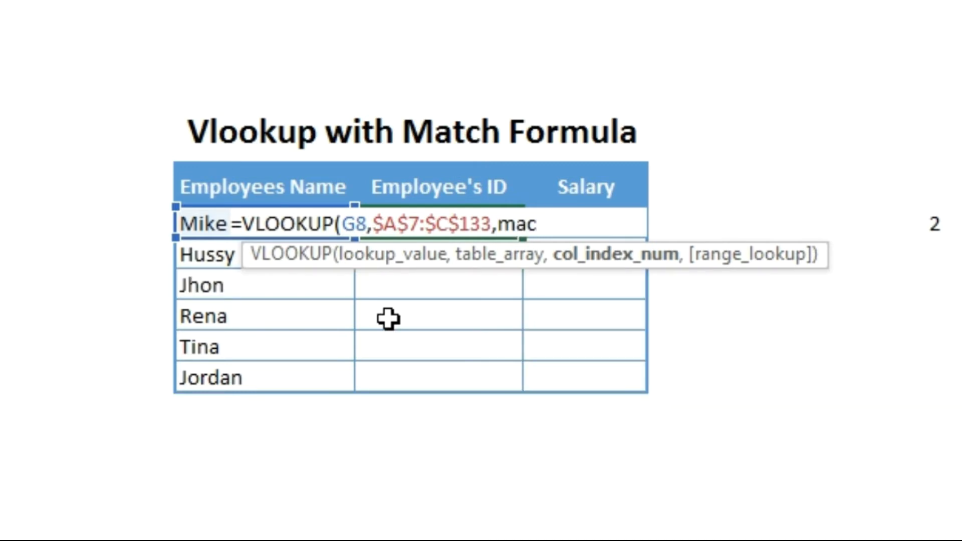
pyautogui.press('BackSpace')
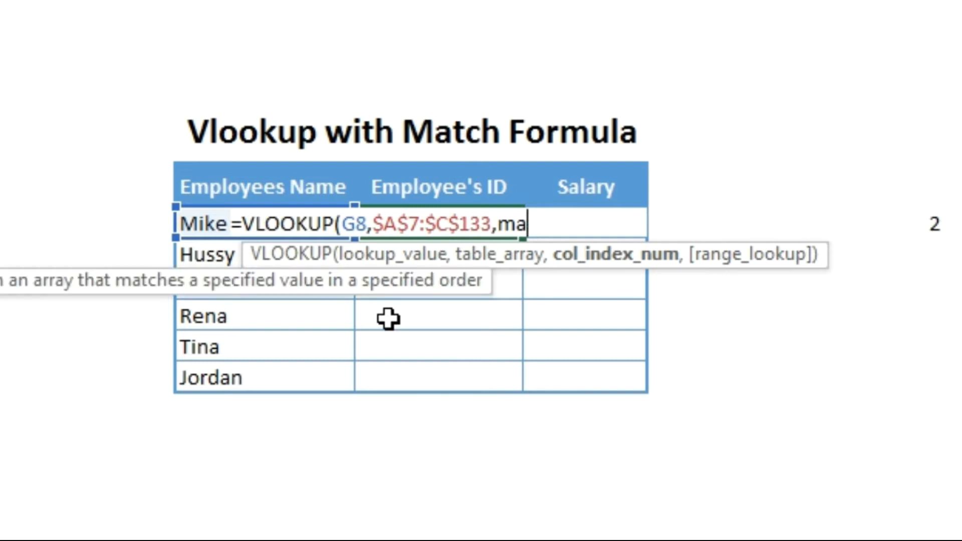
pyautogui.write('tc')
pyautogui.press('Tab')
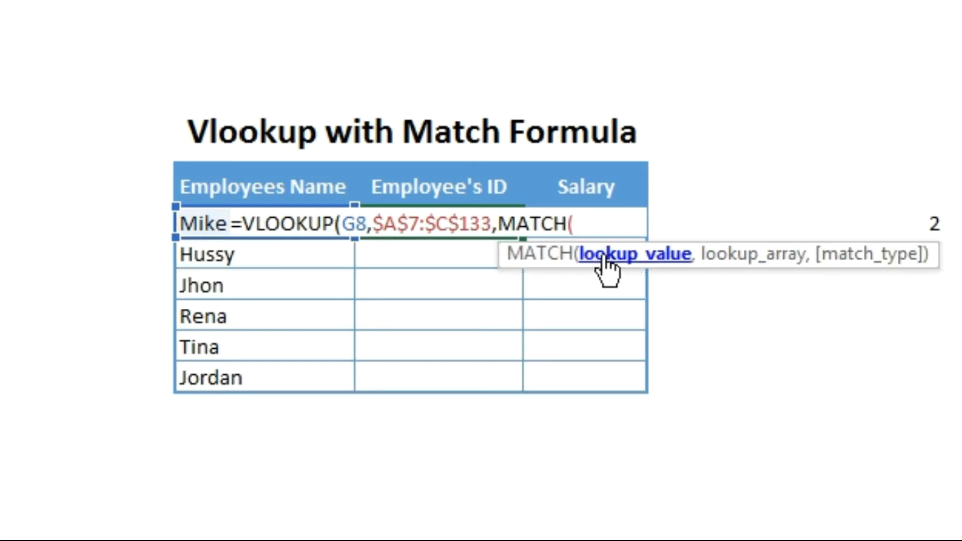
pyautogui.click(432, 194)
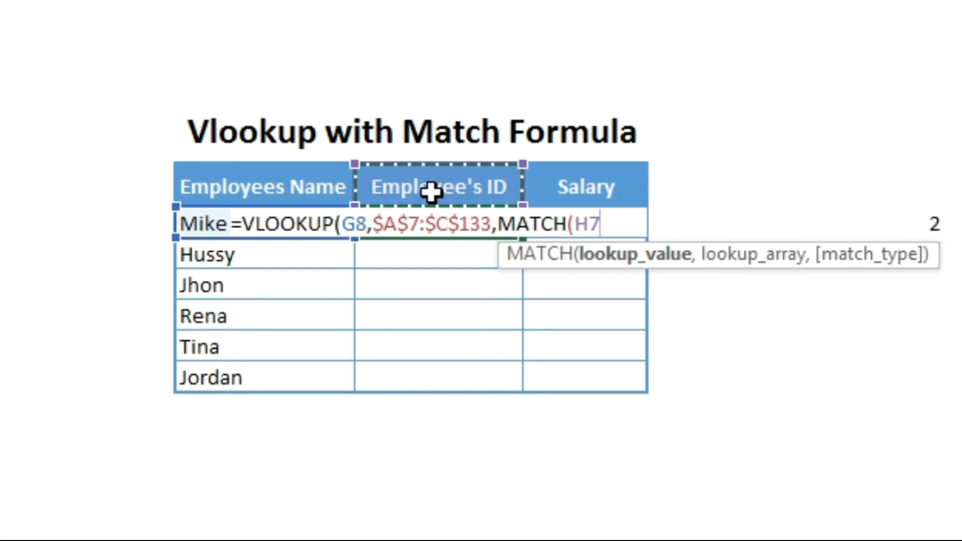
pyautogui.write(',')
pyautogui.moveTo(92, 195); pyautogui.dragTo(297, 188)
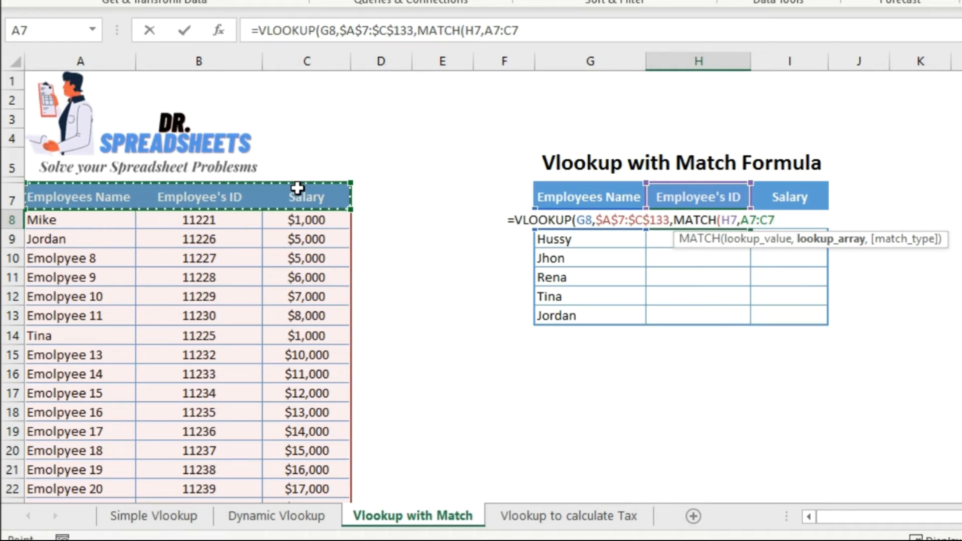
pyautogui.press('F4')
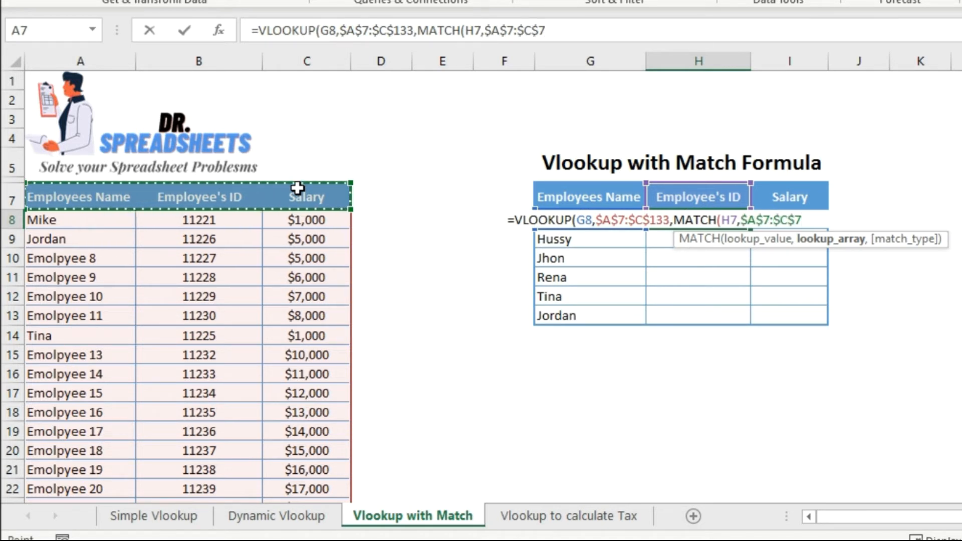
pyautogui.write(',0)')
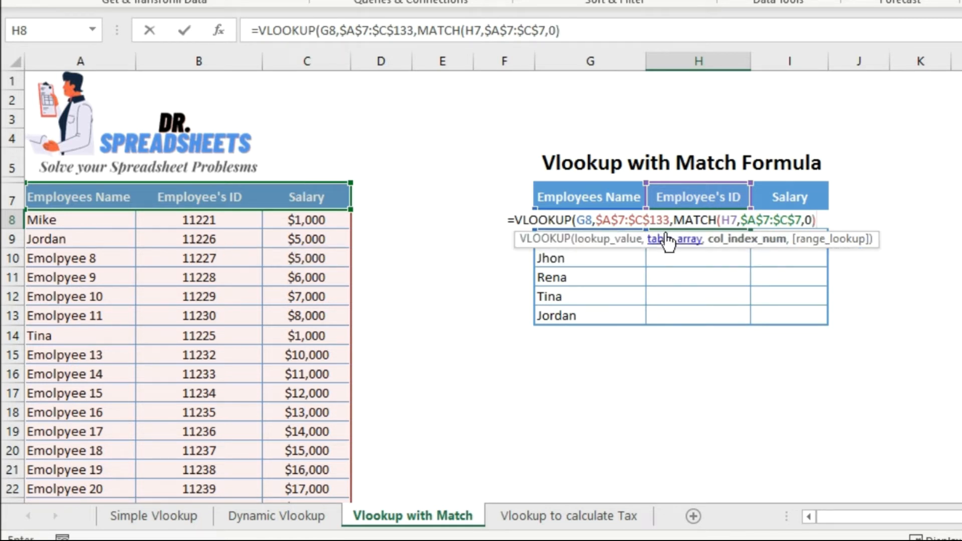
pyautogui.click(757, 241)
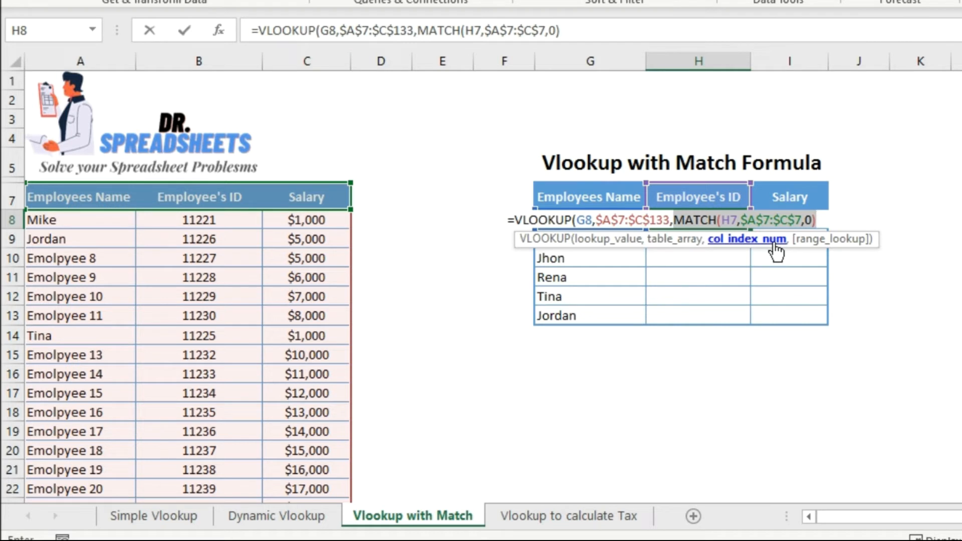
pyautogui.press('Right')
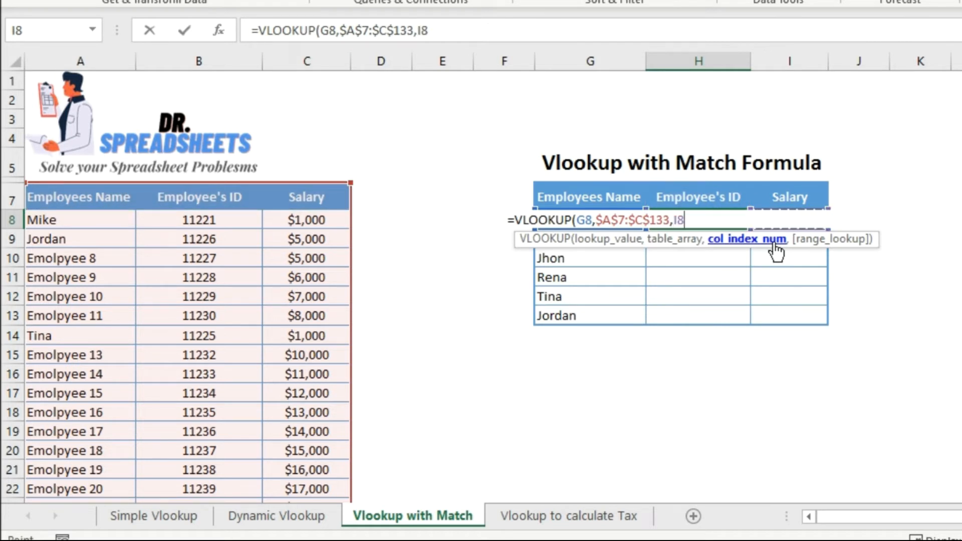
pyautogui.hotkey('ctrl', 'z')
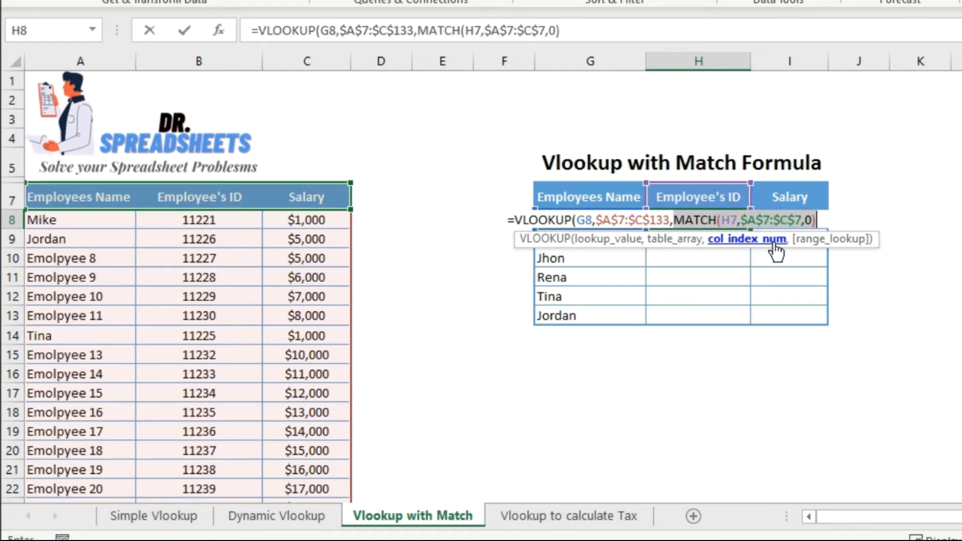
# Complete H8's VLOOKUP formula with FALSE for an exact match.
pyautogui.click(566, 28)
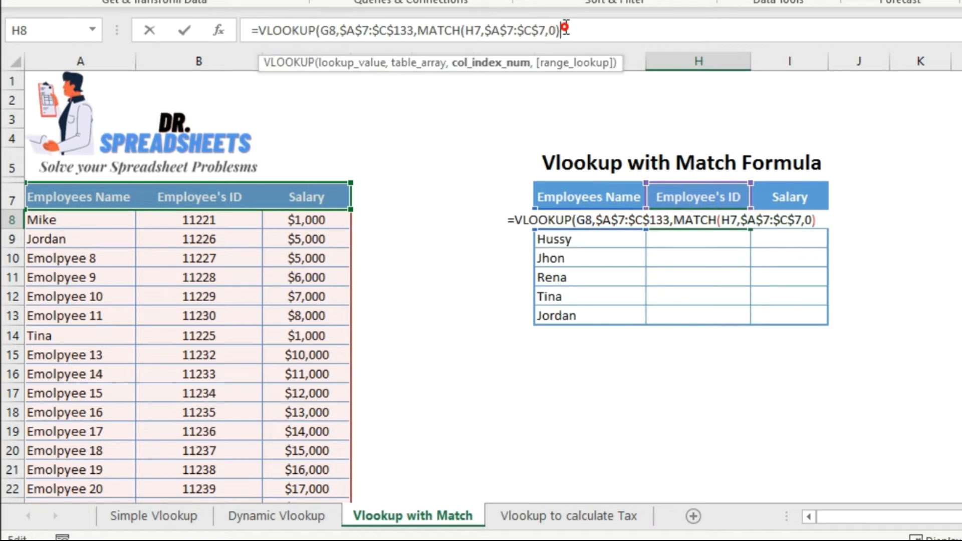
pyautogui.write(',')
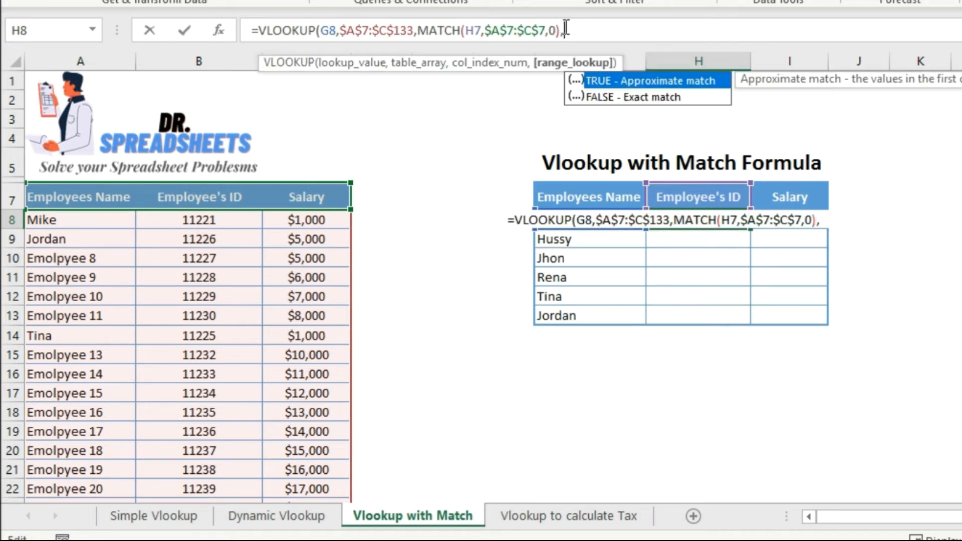
pyautogui.doubleClick(620, 96)
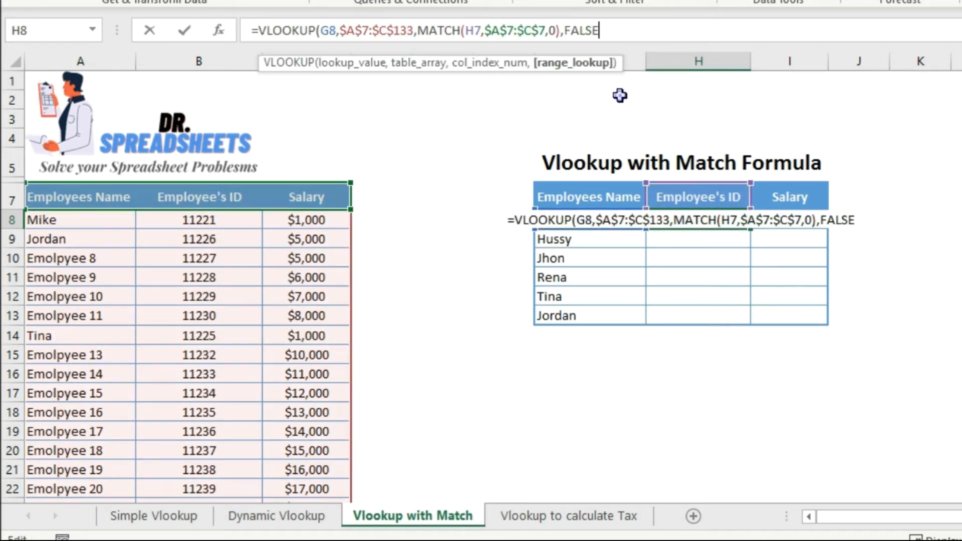
pyautogui.write(')')
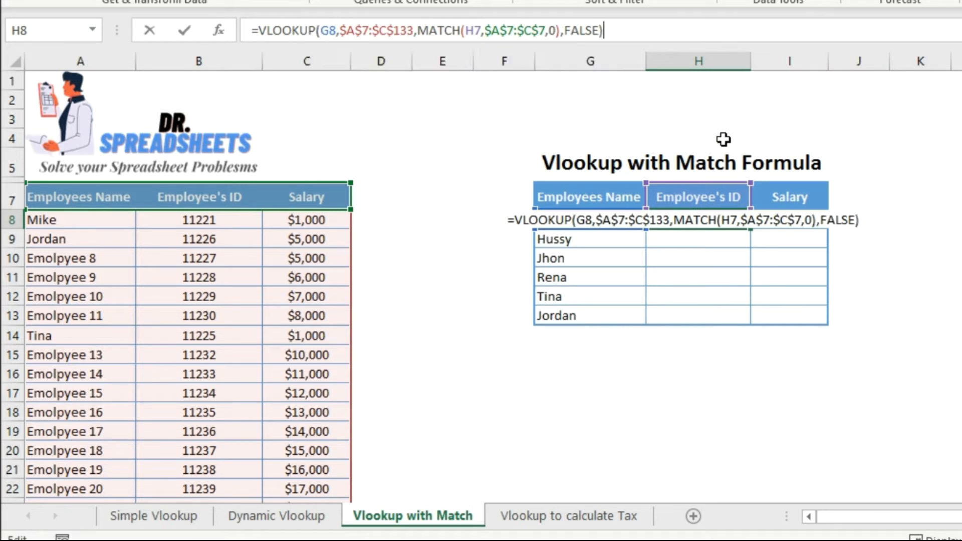
pyautogui.press('Return')
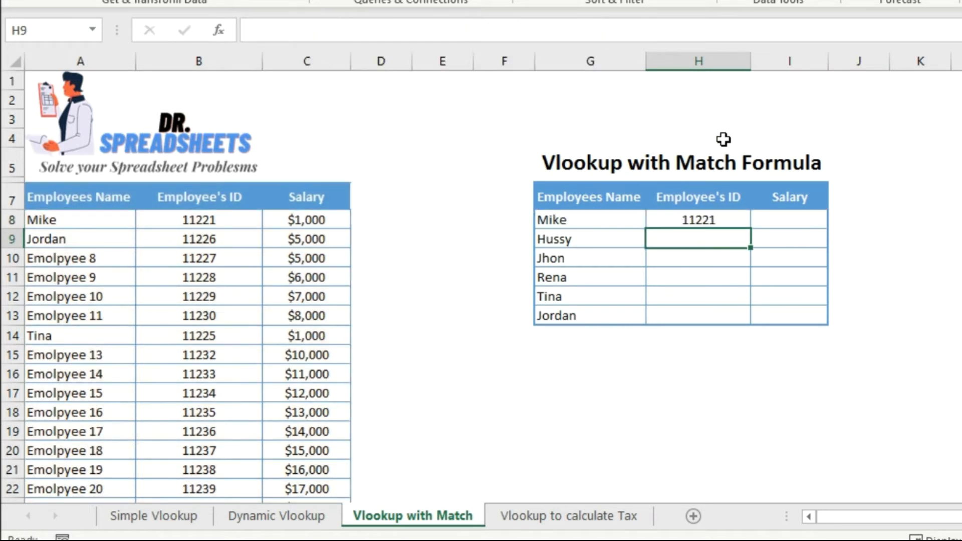
# Lock the row of the nested MATCH lookup value in H8's formula, making it H$7.
pyautogui.click(698, 219)
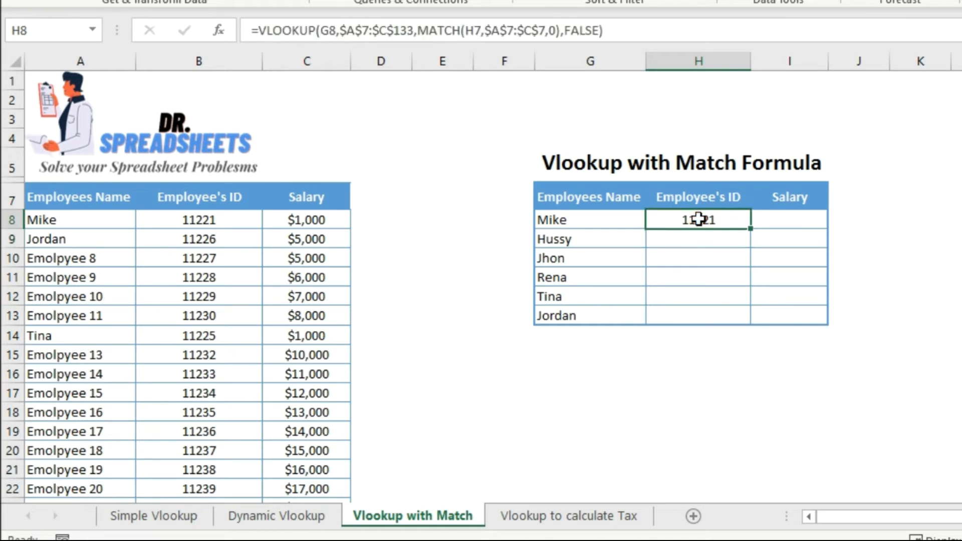
pyautogui.click(468, 30)
pyautogui.click(497, 64)
pyautogui.click(475, 31)
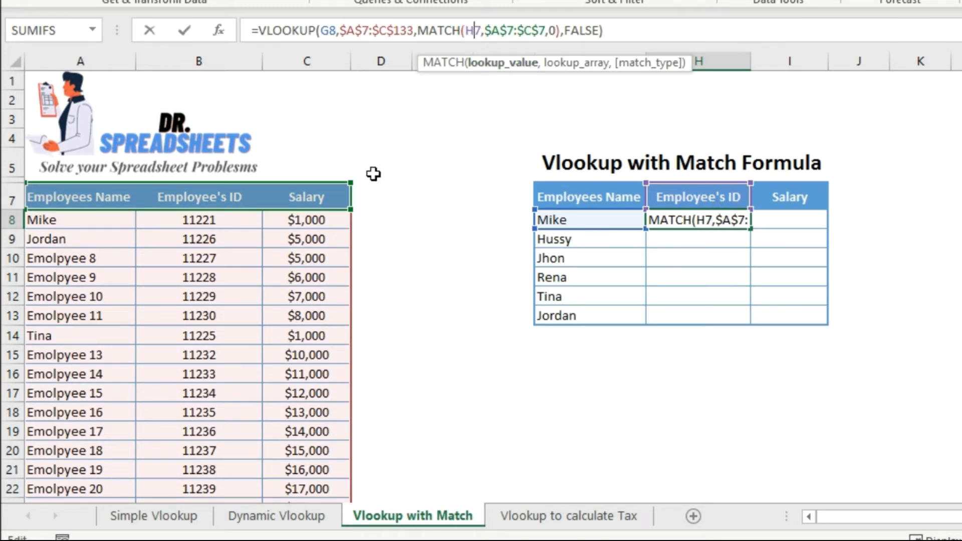
pyautogui.write('$')
pyautogui.press('Return')
pyautogui.press('Up')
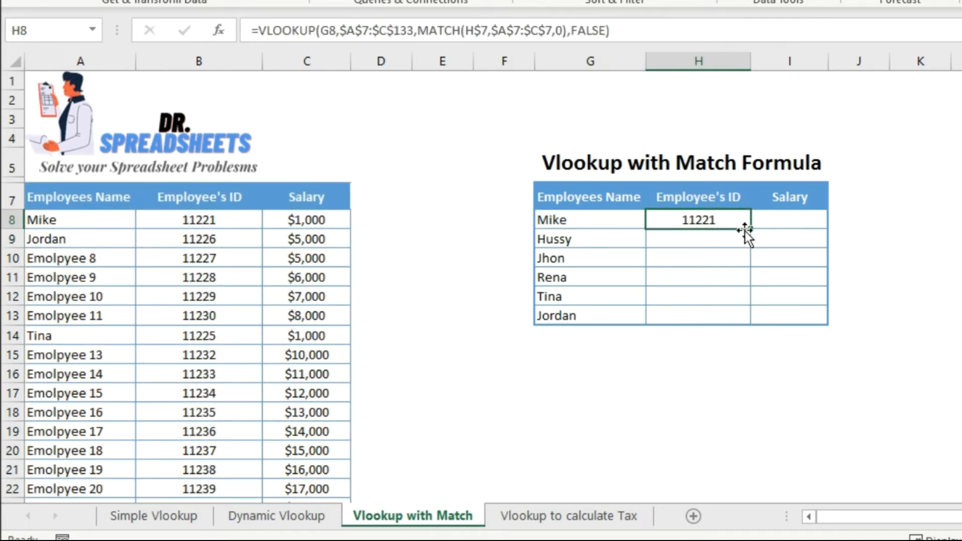
# Fill H8's formula down through H13 and across into the Salary cell I8.
pyautogui.moveTo(750, 231); pyautogui.dragTo(739, 324)
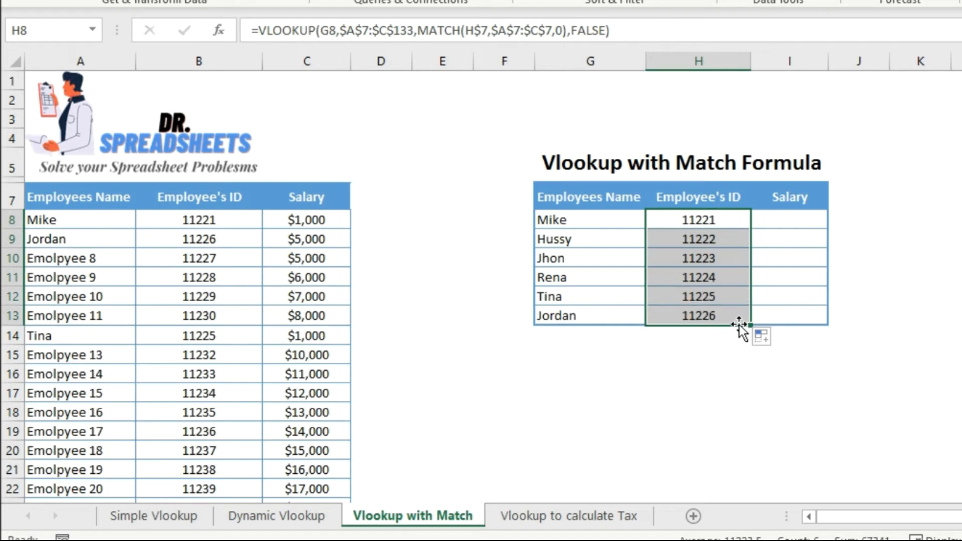
pyautogui.click(728, 220)
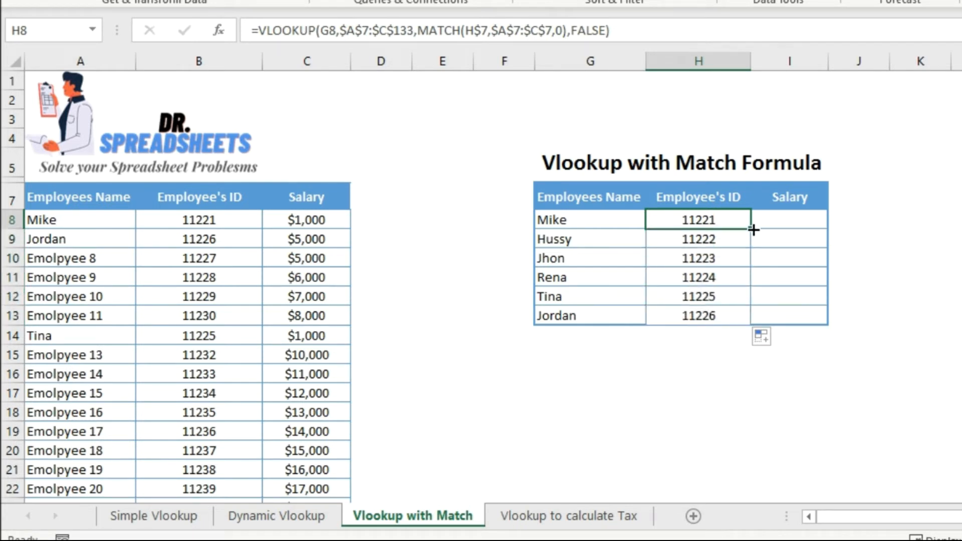
pyautogui.moveTo(753, 228); pyautogui.dragTo(801, 221)
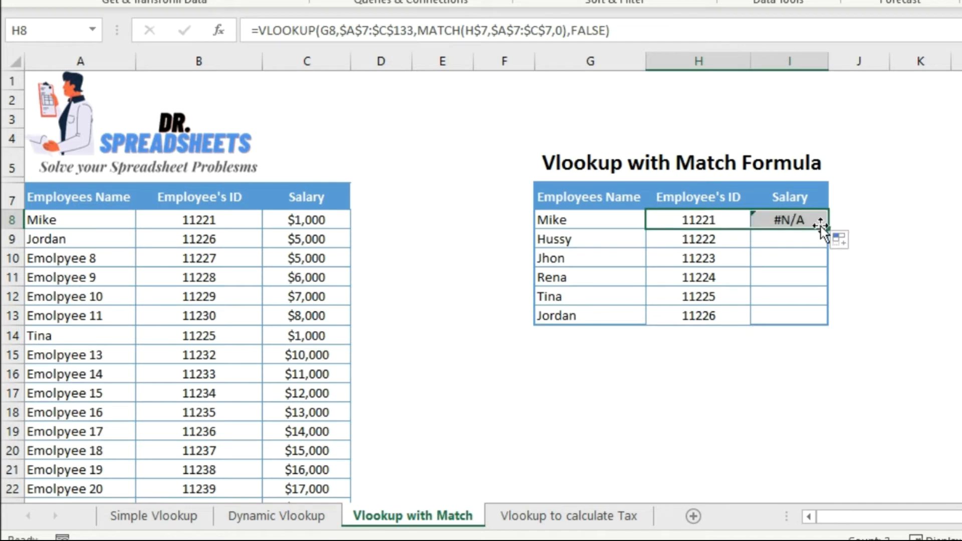
# Examine the lookup value references in I8's copied VLOOKUP formula and close it.
pyautogui.doubleClick(805, 220)
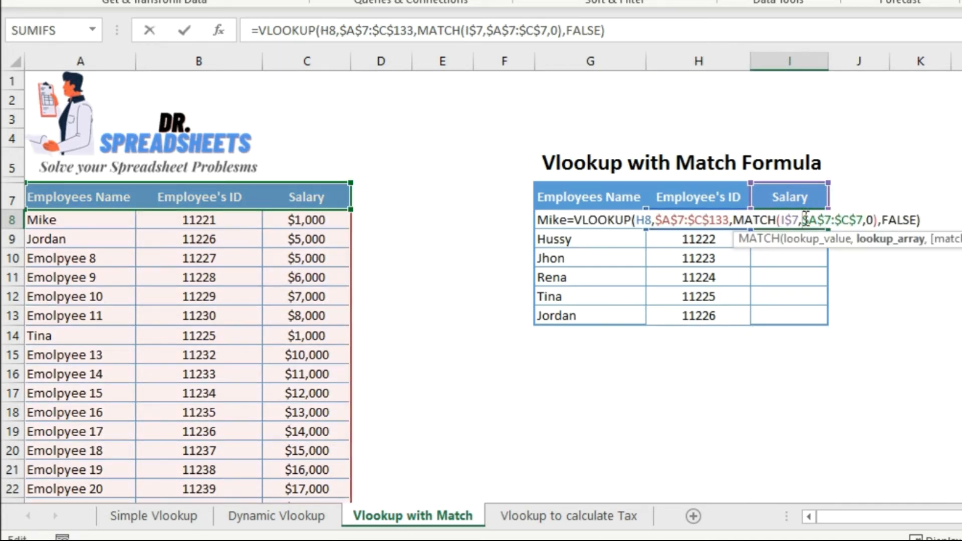
pyautogui.click(788, 219)
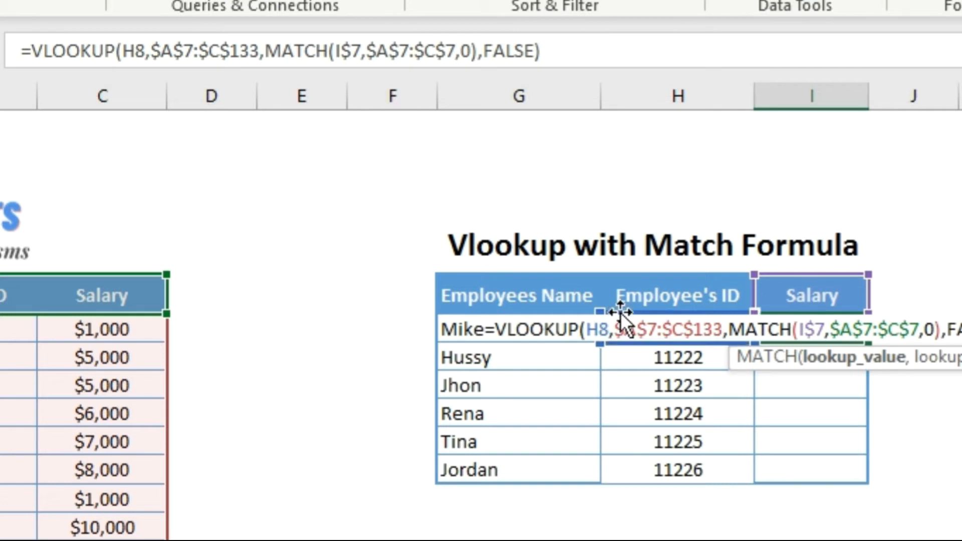
pyautogui.press('Return')
# Lock the column of the VLOOKUP lookup value in H8 as $G8 and reopen the formula at that reference.
pyautogui.press('Up')
pyautogui.press('Left')
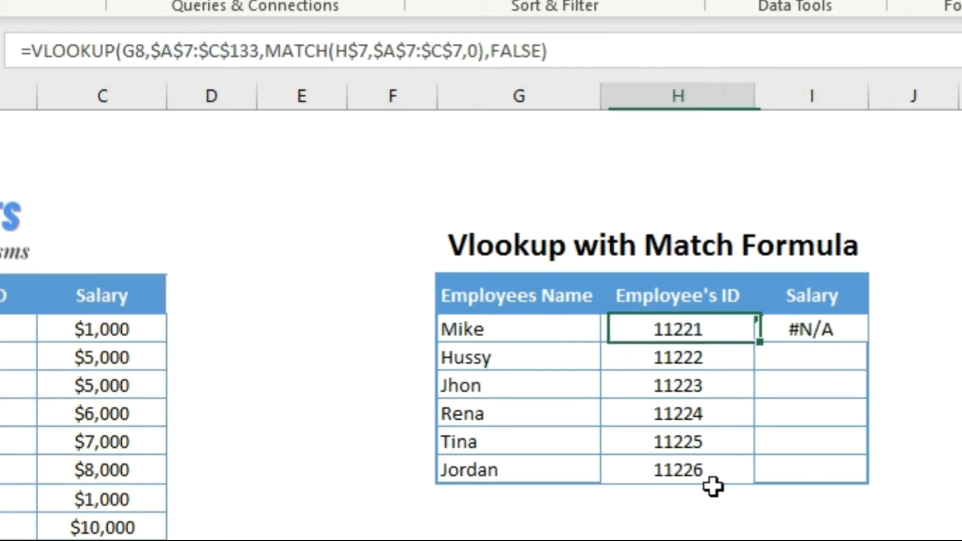
pyautogui.click(124, 51)
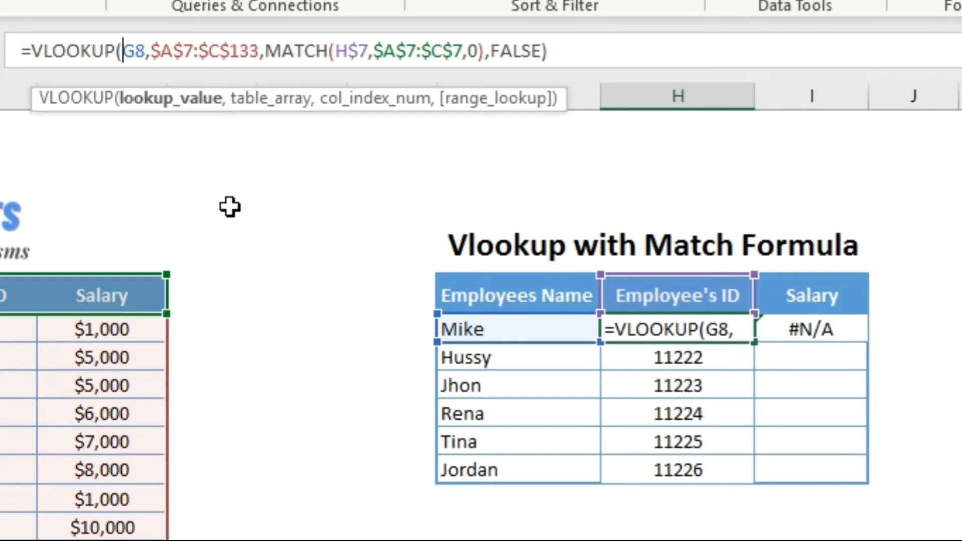
pyautogui.write('$')
pyautogui.press('Return')
pyautogui.press('Up')
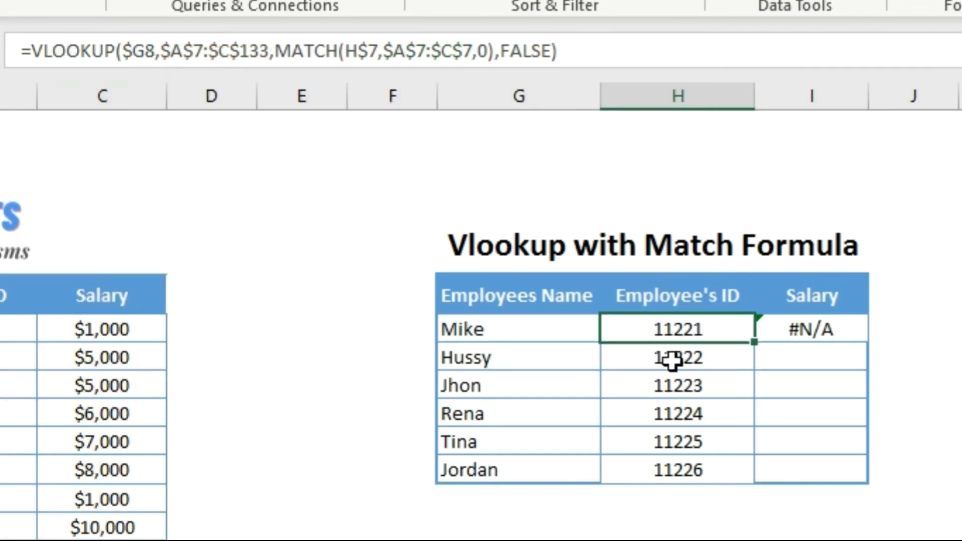
pyautogui.click(145, 49)
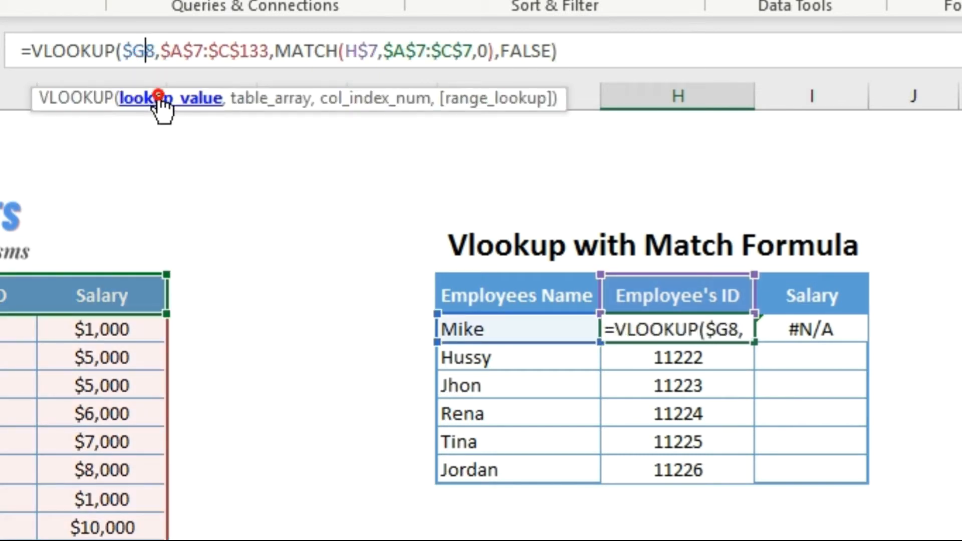
# Check the $G8 and H$7 lookup values in H8's VLOOKUP-MATCH formula, and fill the formula down and across through I13.
pyautogui.click(163, 100)
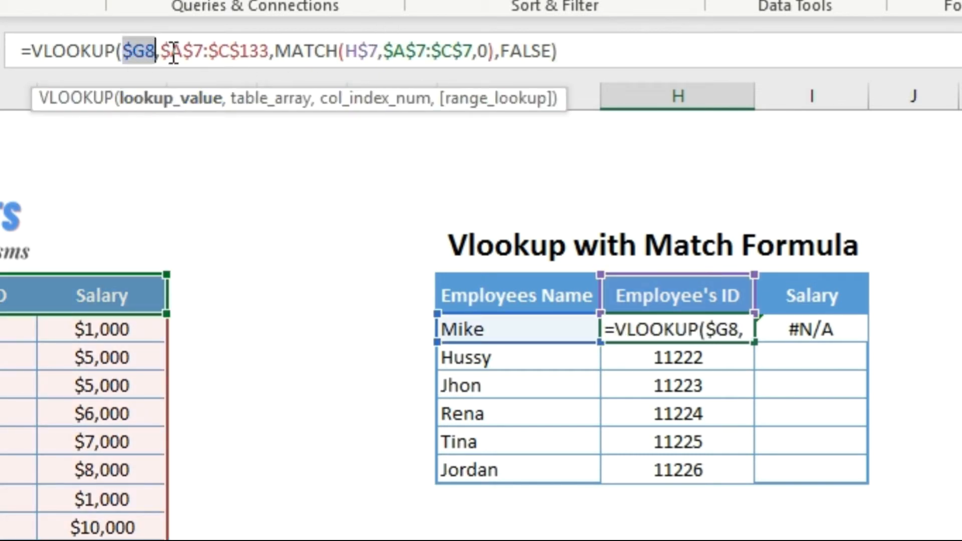
pyautogui.click(365, 49)
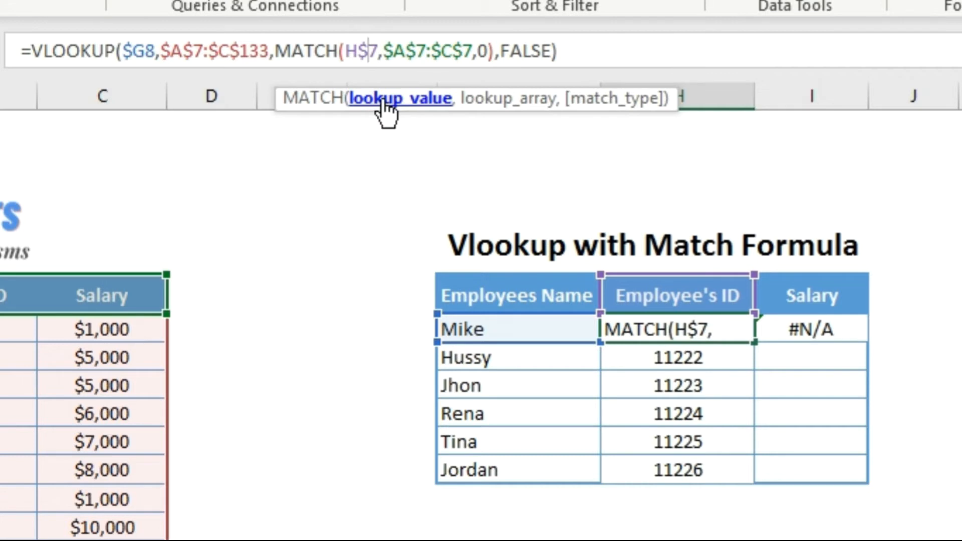
pyautogui.click(383, 98)
pyautogui.press('Return')
pyautogui.press('Up')
pyautogui.moveTo(755, 342)
pyautogui.mouseDown()
pyautogui.moveTo(742, 487)
pyautogui.moveTo(855, 470)
pyautogui.mouseUp()
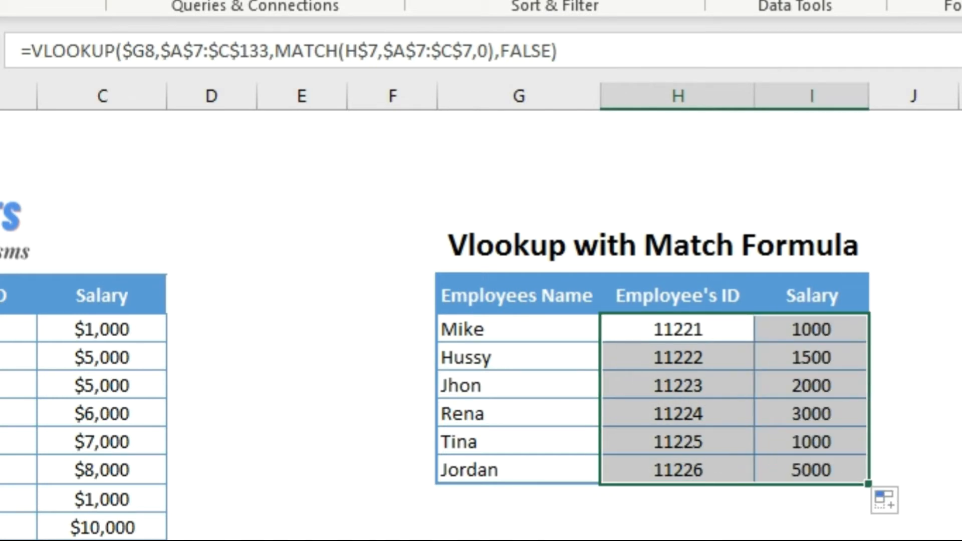
# On the "Vlookup to calculate Tax" sheet, start a VLOOKUP in Tax Rate cell L8 with salary K8 as lookup value.
pyautogui.click(429, 538)
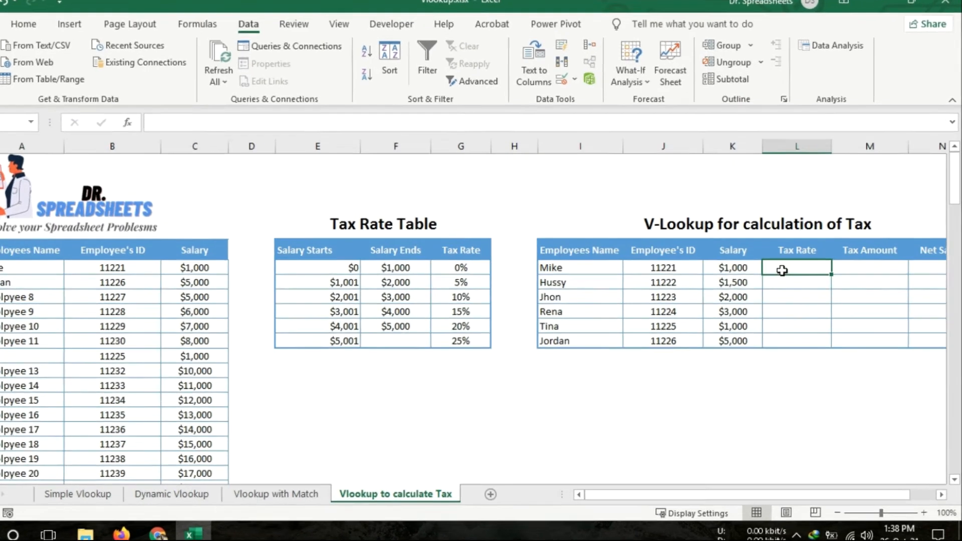
pyautogui.write('=vl')
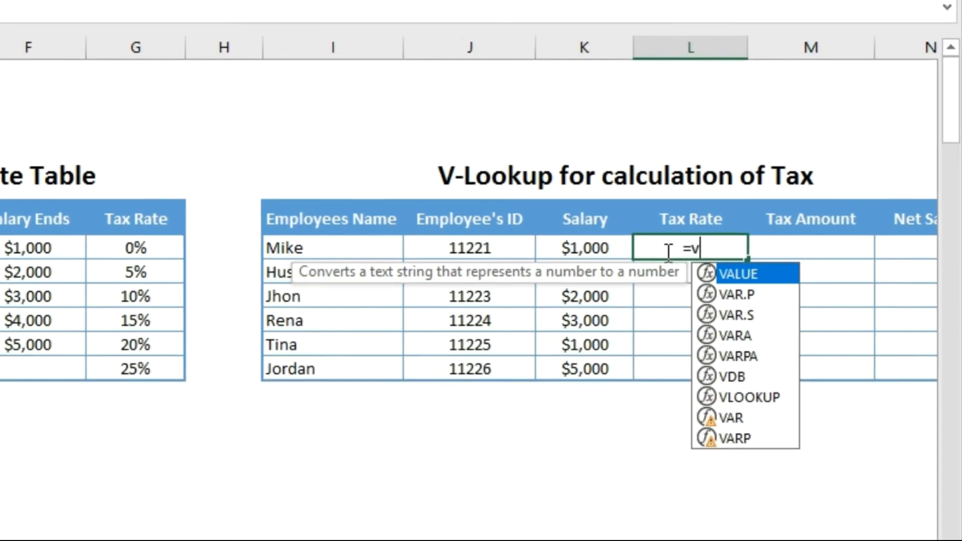
pyautogui.write('o')
pyautogui.press('Tab')
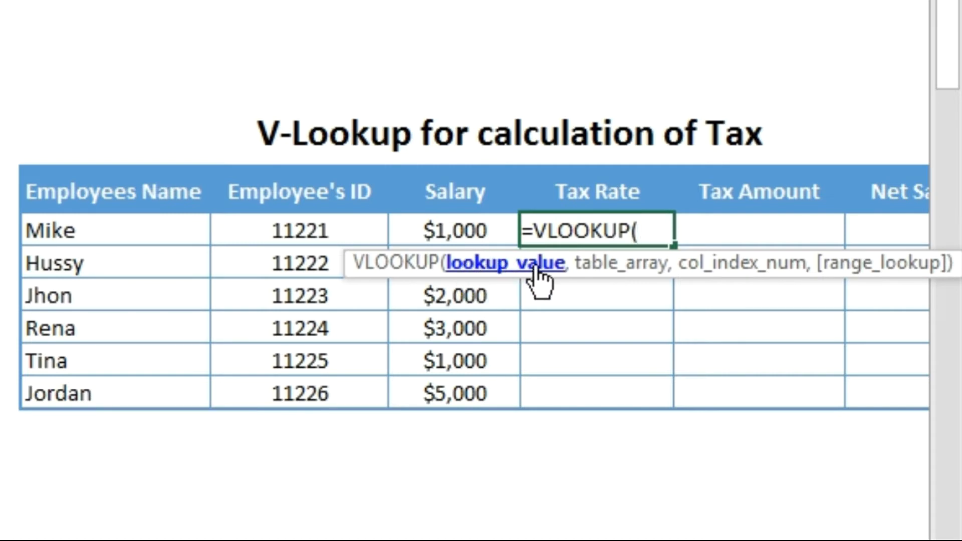
pyautogui.click(468, 231)
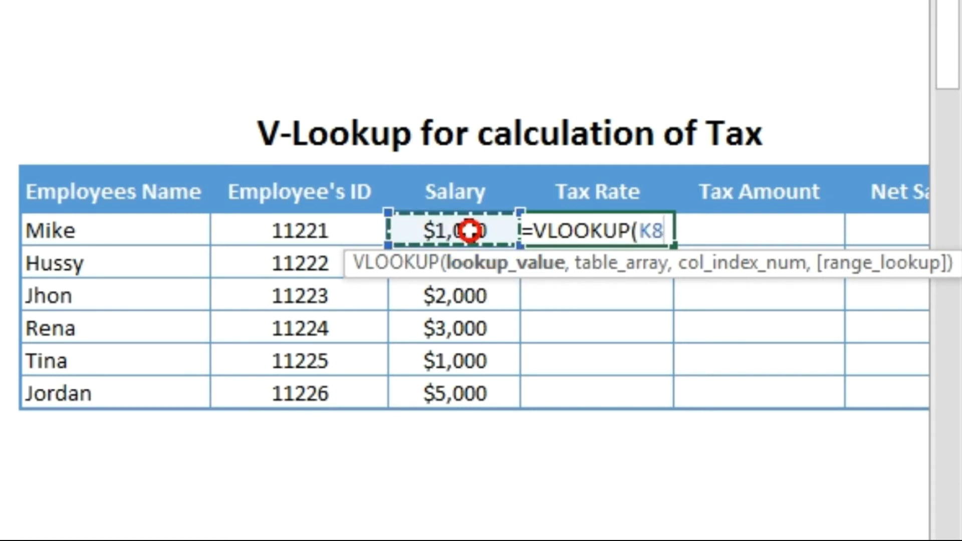
pyautogui.write(',')
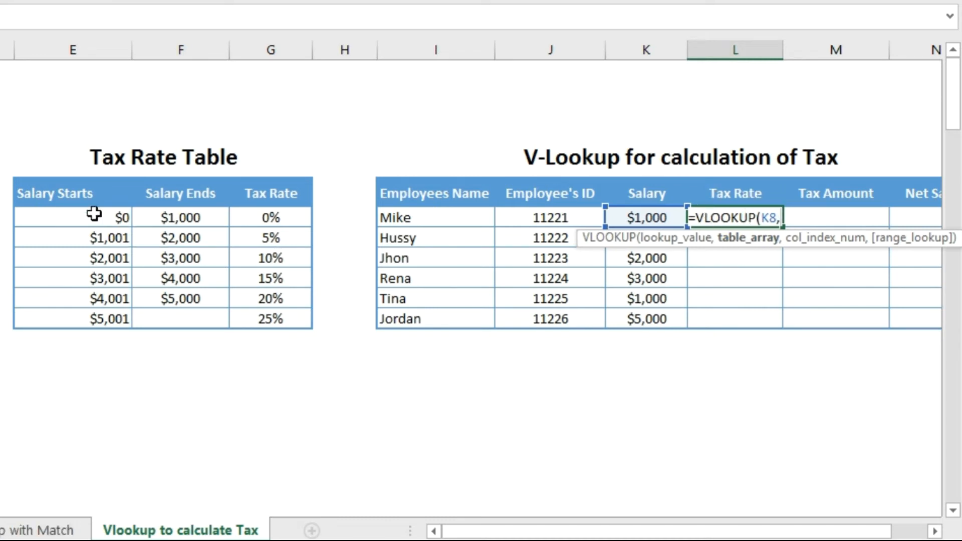
# Set the VLOOKUP's table array to the locked tax rate range $E$8:$G$13 and its column index to 3.
pyautogui.moveTo(82, 217); pyautogui.dragTo(244, 334)
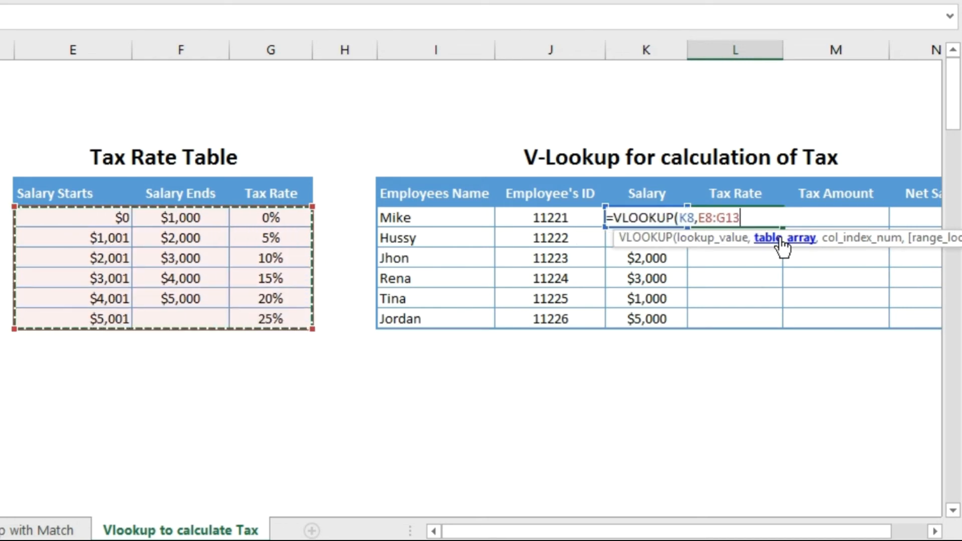
pyautogui.press('F4')
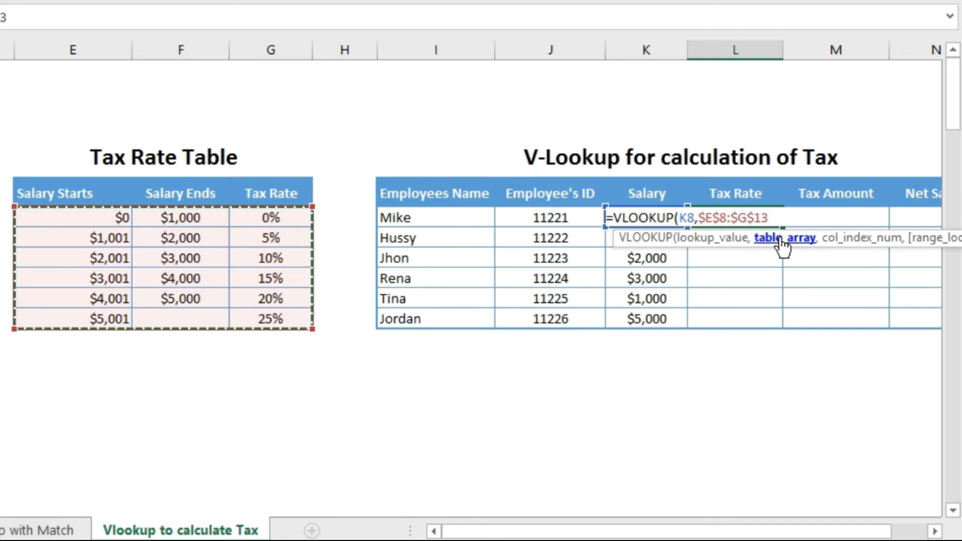
pyautogui.write(',3')
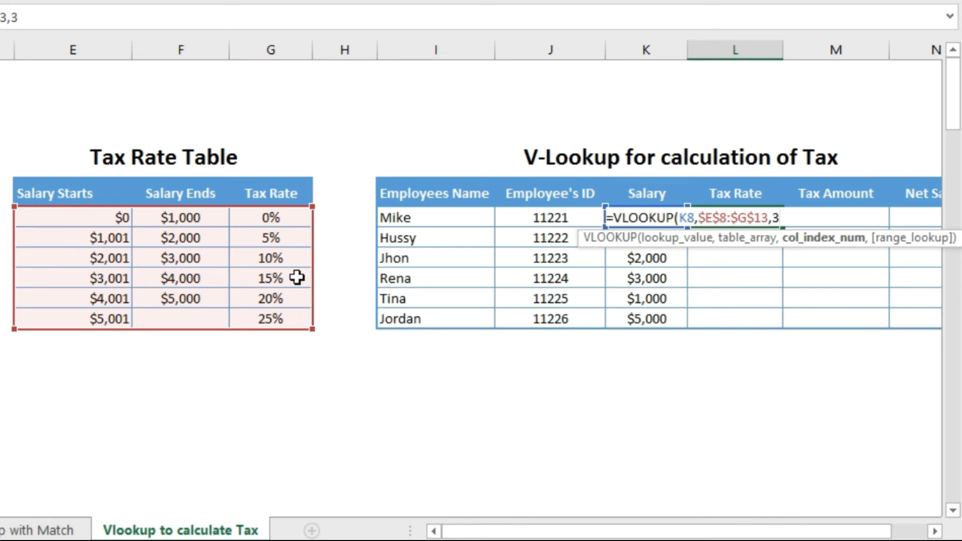
# Finish L8's VLOOKUP with TRUE for approximate match and fill it down through L13.
pyautogui.write(',')
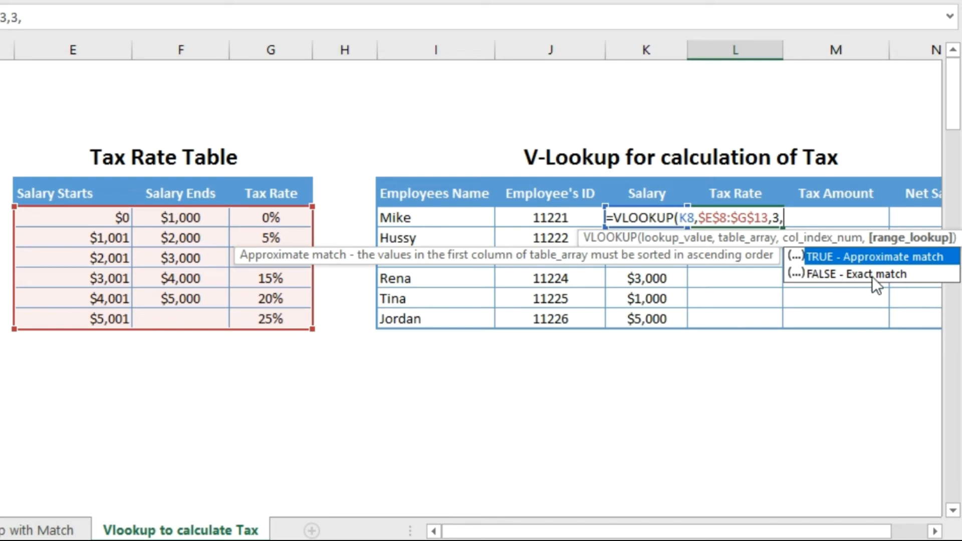
pyautogui.doubleClick(850, 252)
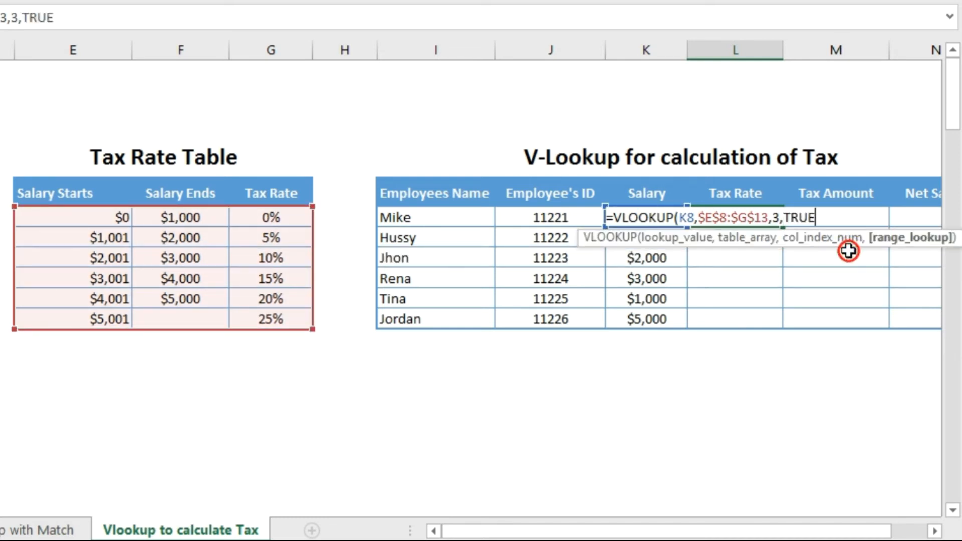
pyautogui.write(')')
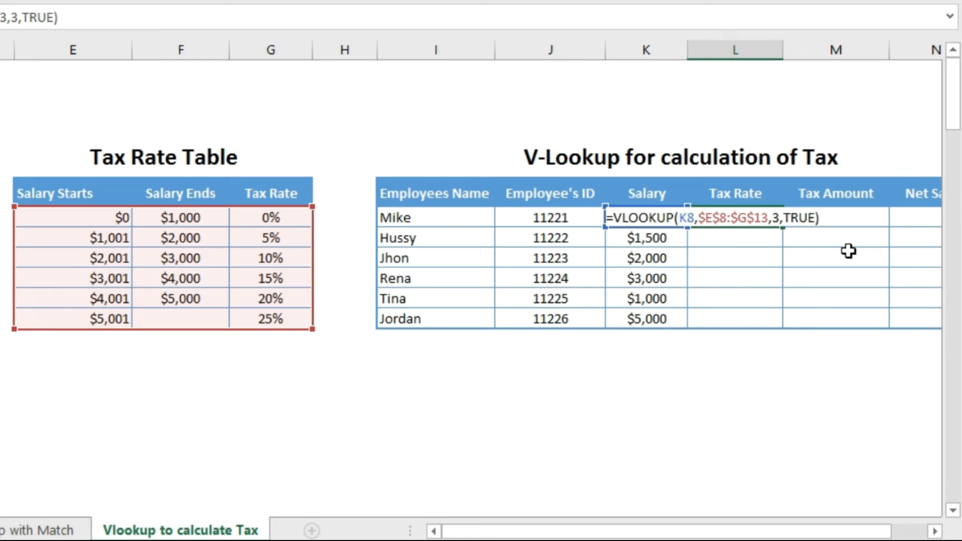
pyautogui.press('Return')
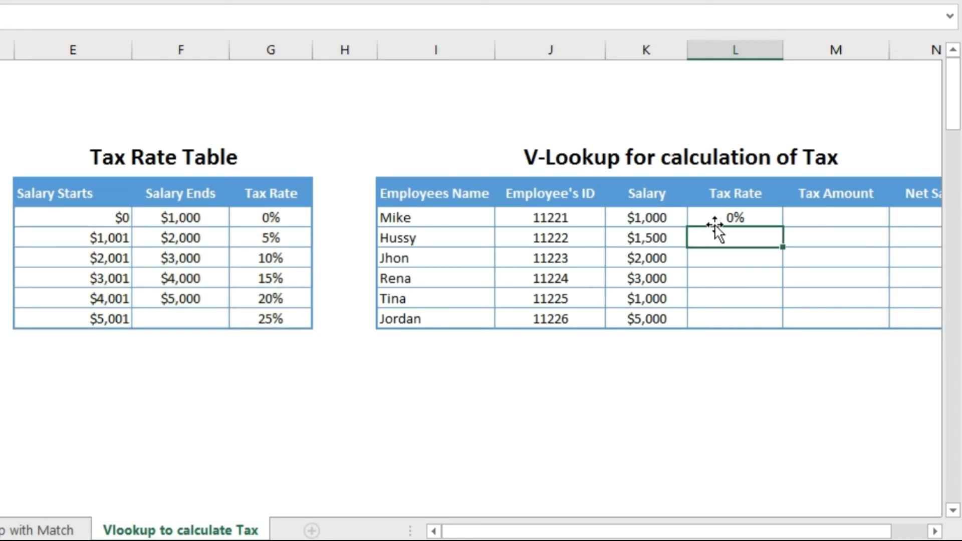
pyautogui.click(763, 219)
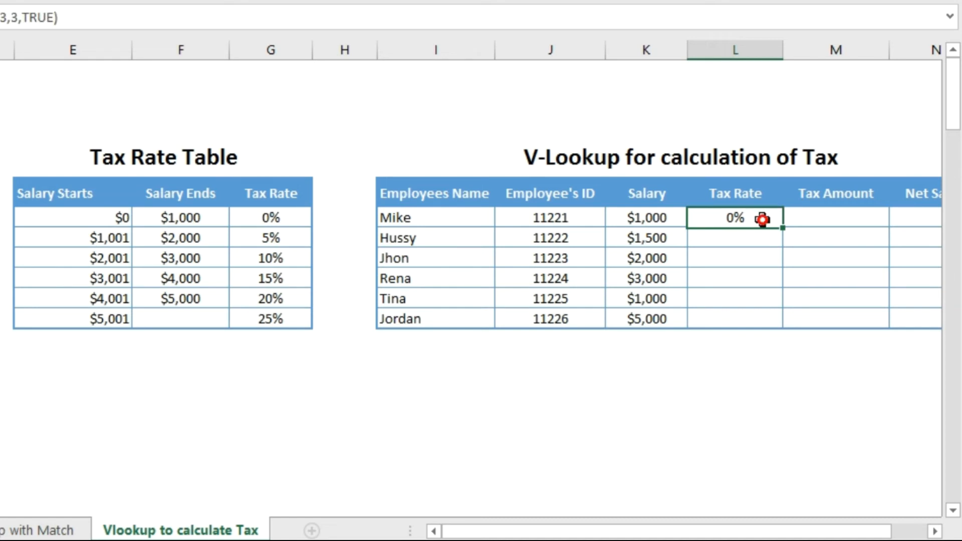
pyautogui.moveTo(784, 229); pyautogui.dragTo(778, 326)
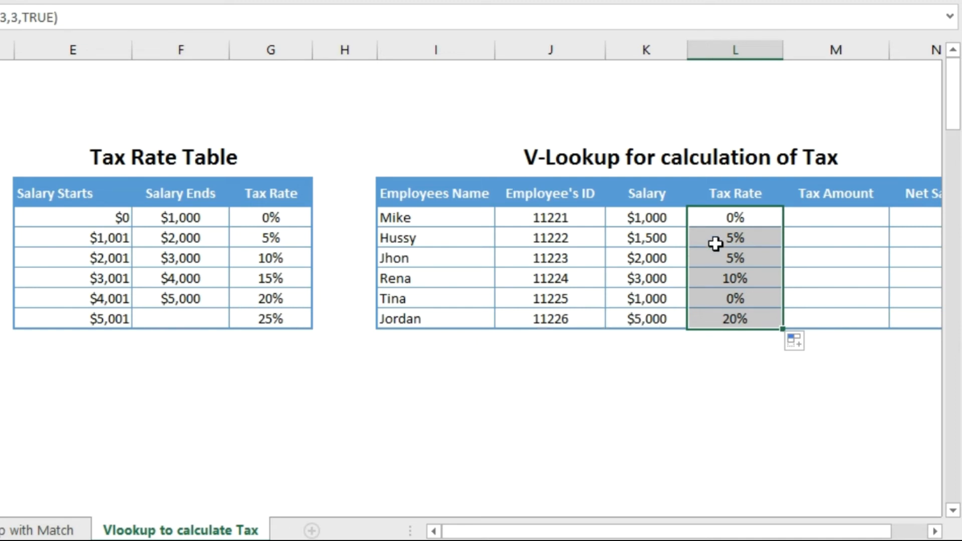
# Examine the lookup value argument in L8's VLOOKUP formula against the tax rate table and close the formula.
pyautogui.doubleClick(724, 218)
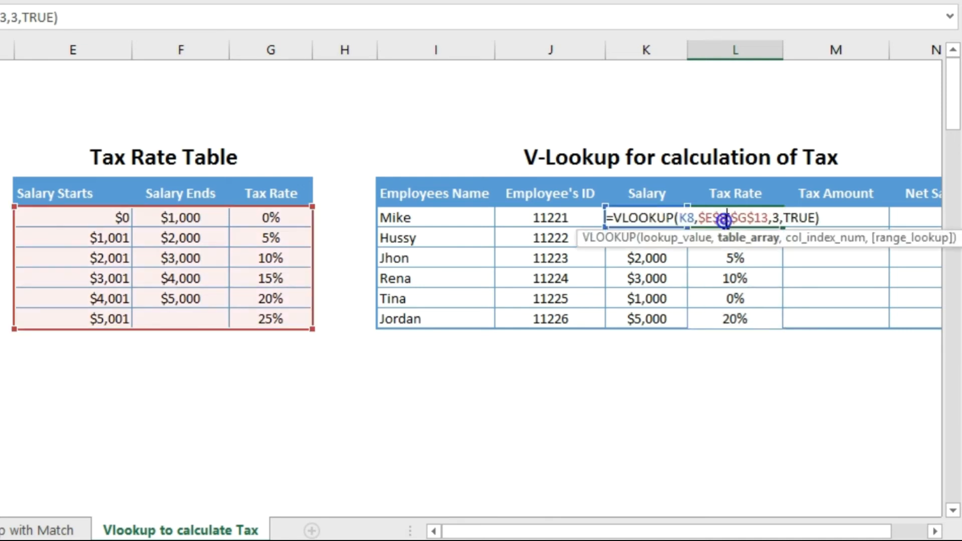
pyautogui.click(657, 239)
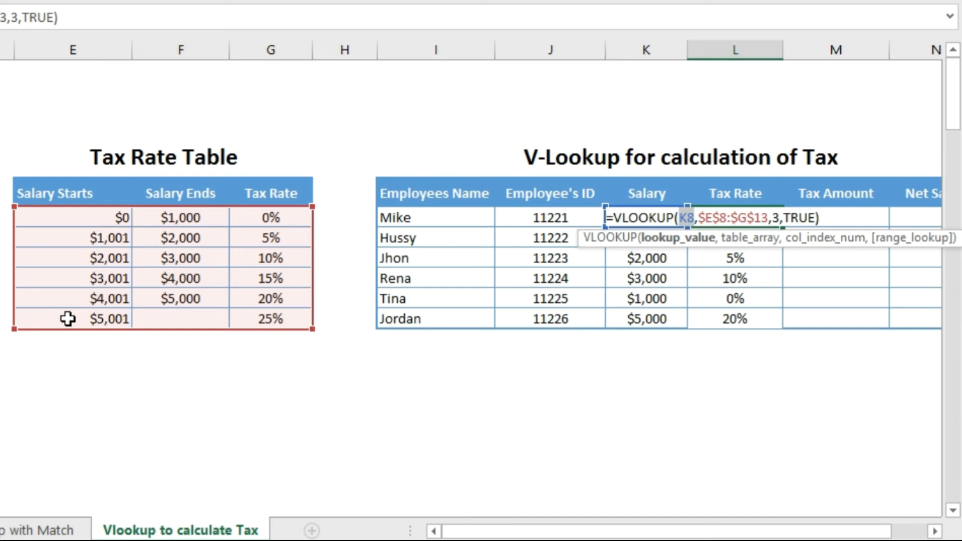
pyautogui.press('Return')
# Test the tax rate lookup with a salary of 1700 in K8, and undo the change.
pyautogui.press('Up')
pyautogui.press('Left')
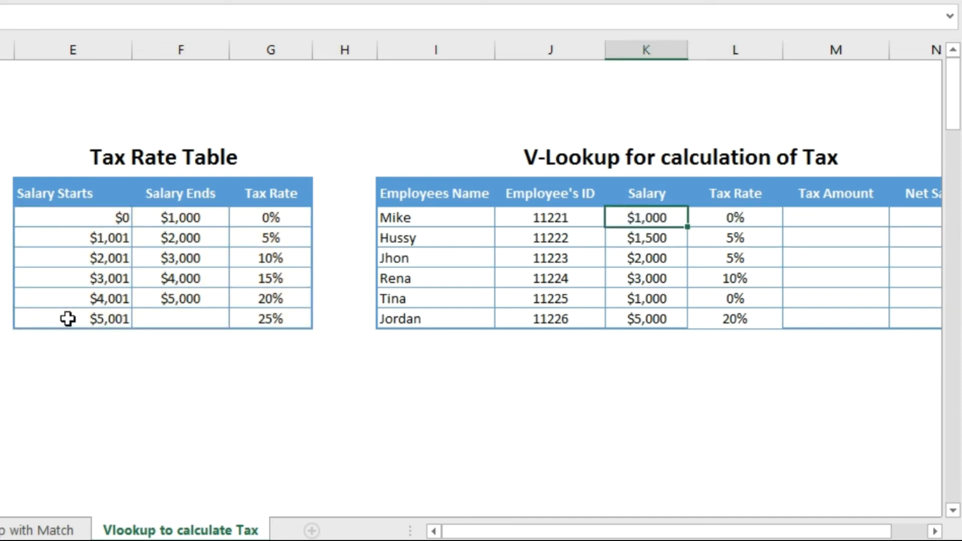
pyautogui.write('1500')
pyautogui.press('BackSpace')
pyautogui.press('BackSpace')
pyautogui.write('700')
pyautogui.press('Return')
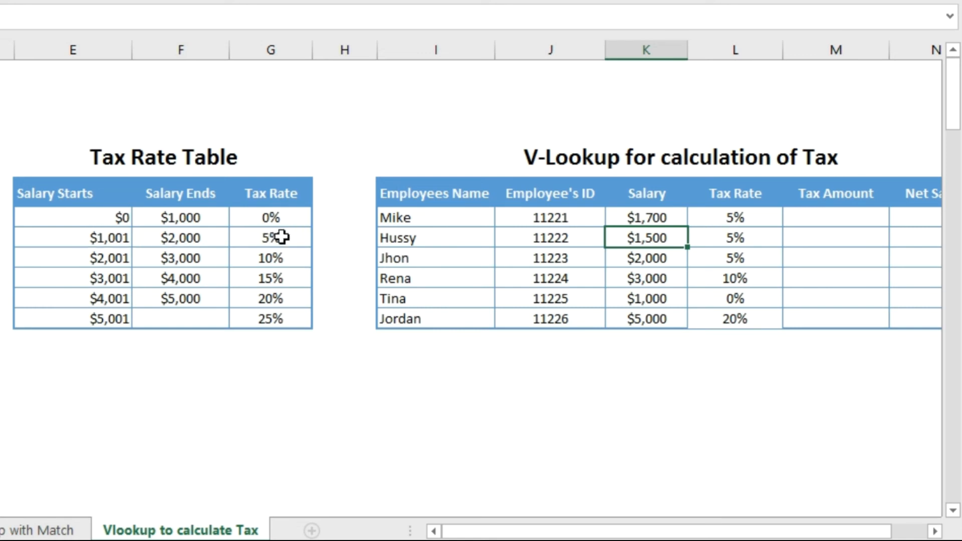
pyautogui.hotkey('ctrl', 'z')
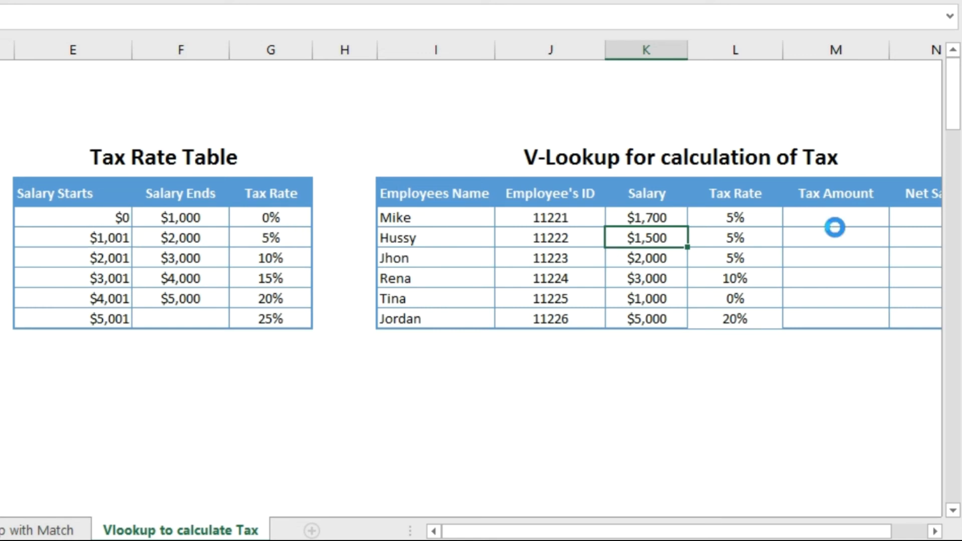
# Calculate the Tax Amount in M8 as =K8*L8 and fill the formula down through M13.
pyautogui.click(836, 228)
pyautogui.hscroll(3, 836, 229)
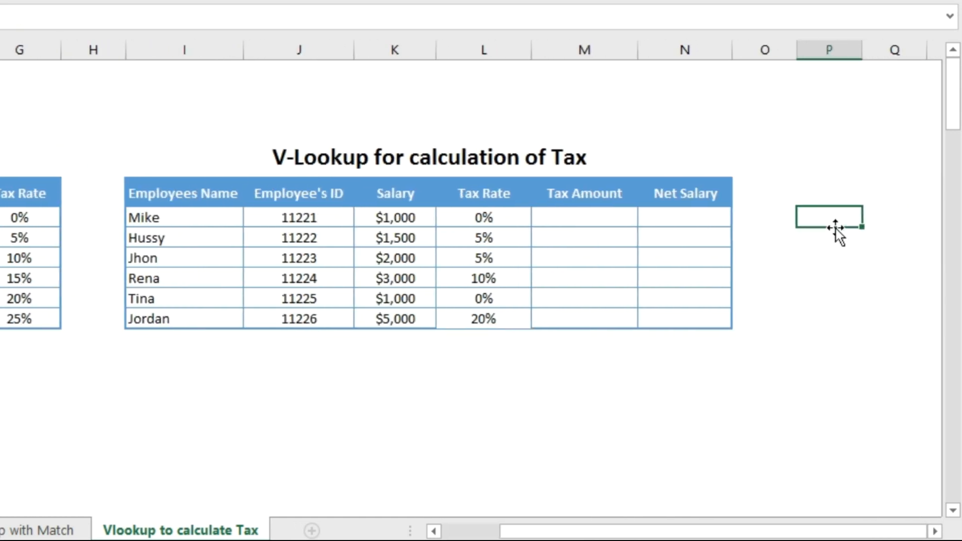
pyautogui.write('=')
pyautogui.press('Left')
pyautogui.press('Left')
pyautogui.write('*')
pyautogui.press('Left')
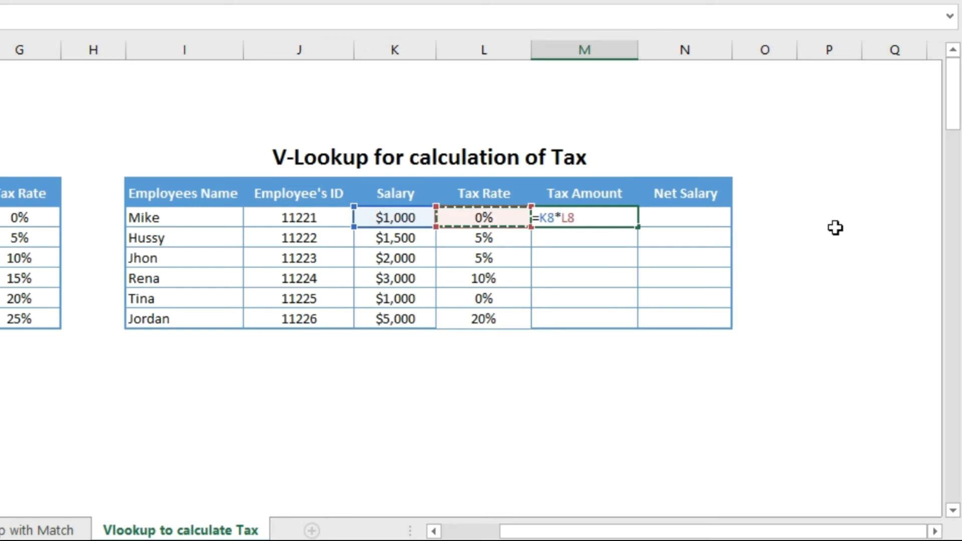
pyautogui.press('Return')
pyautogui.press('Up')
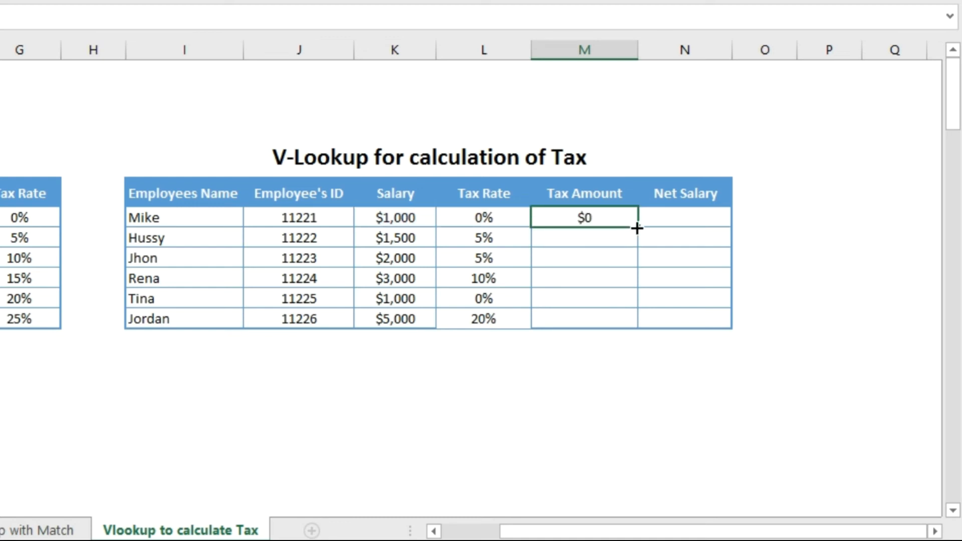
pyautogui.moveTo(630, 268); pyautogui.dragTo(618, 336)
# Calculate the Net Salary in N8 as =K8-M8 and fill the formula down through N13.
pyautogui.click(690, 217)
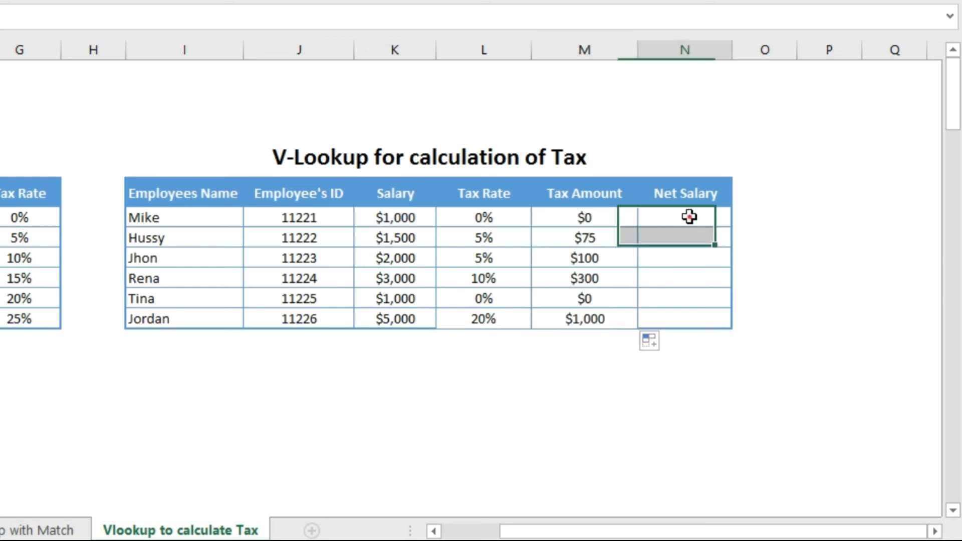
pyautogui.write('=')
pyautogui.press('Left')
pyautogui.press('Left')
pyautogui.press('Left')
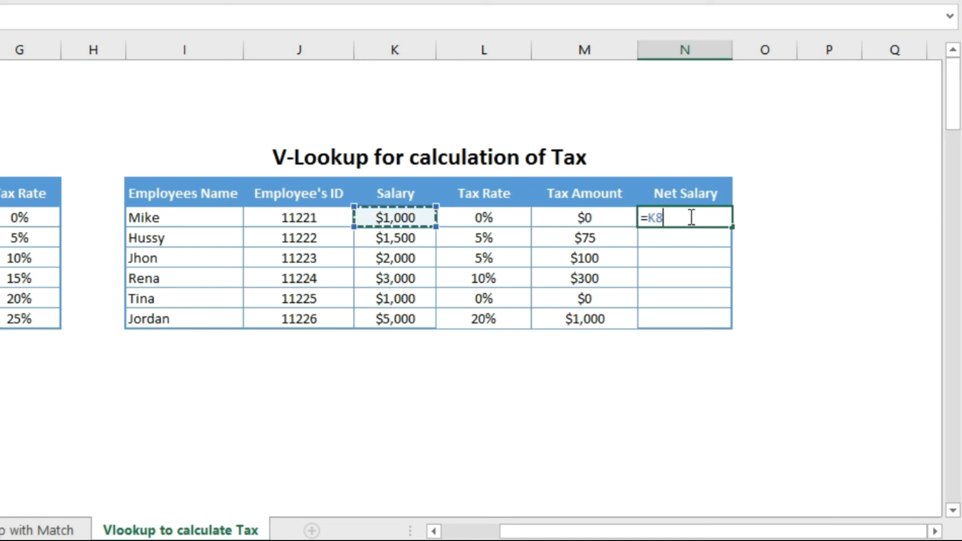
pyautogui.write('-')
pyautogui.press('Left')
pyautogui.hotkey('ctrl', 'Return')
pyautogui.moveTo(734, 225); pyautogui.dragTo(710, 326)
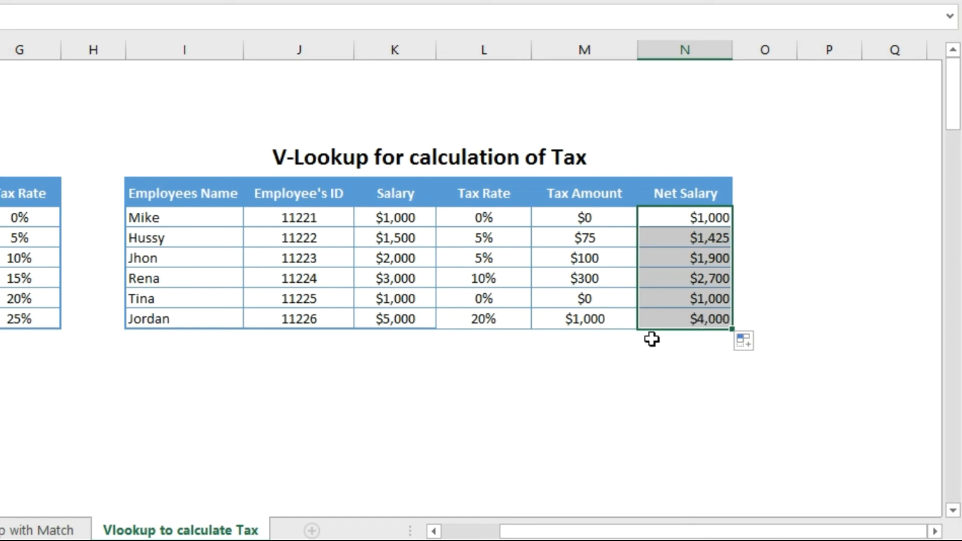
# Return to the "Vlookup with Match" sheet and clear the helper numbers in L8:M8.
pyautogui.click(86, 316)
pyautogui.hscroll(-2, 86, 314)
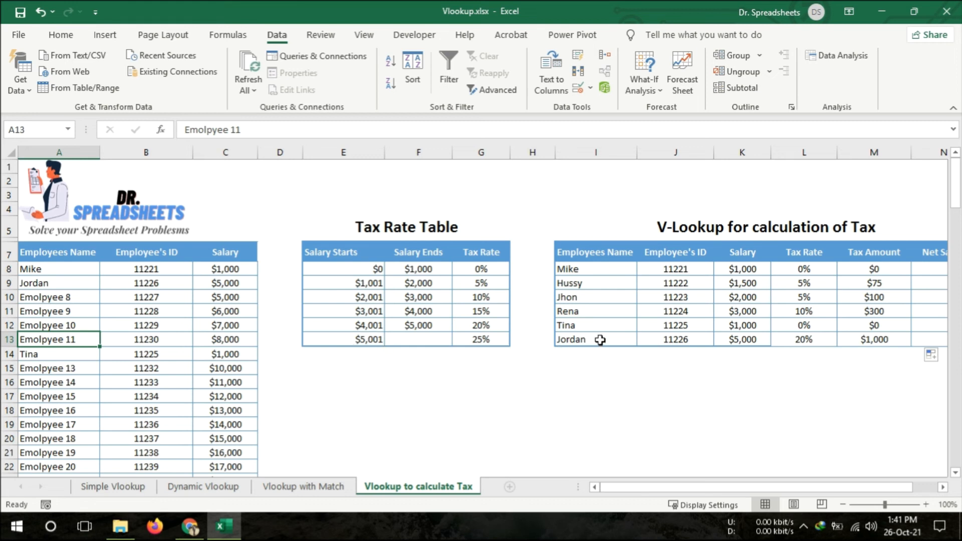
pyautogui.click(309, 487)
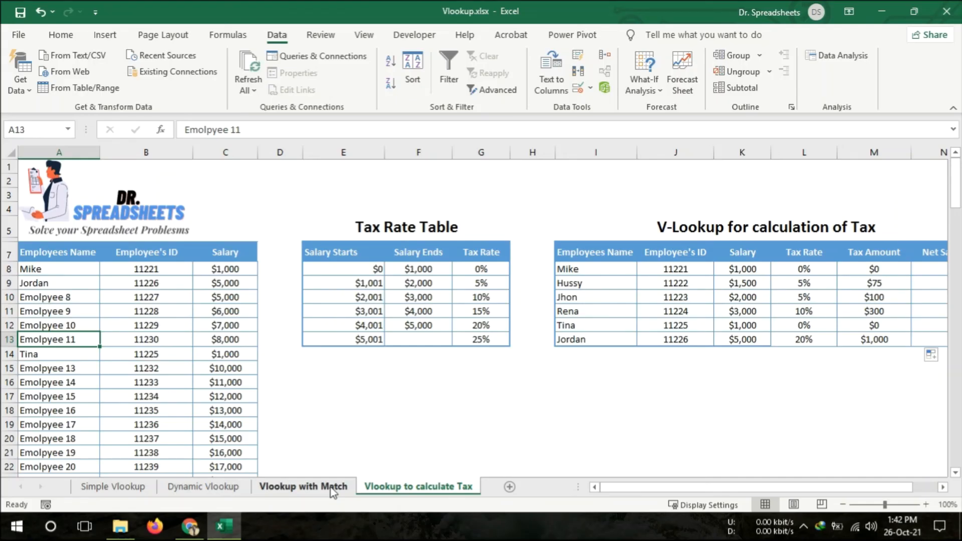
pyautogui.click(331, 488)
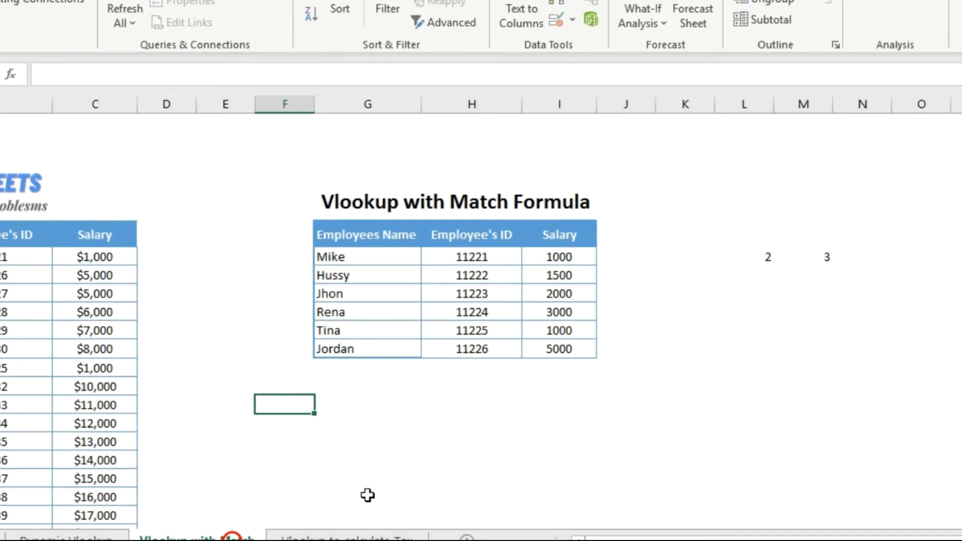
pyautogui.click(869, 213)
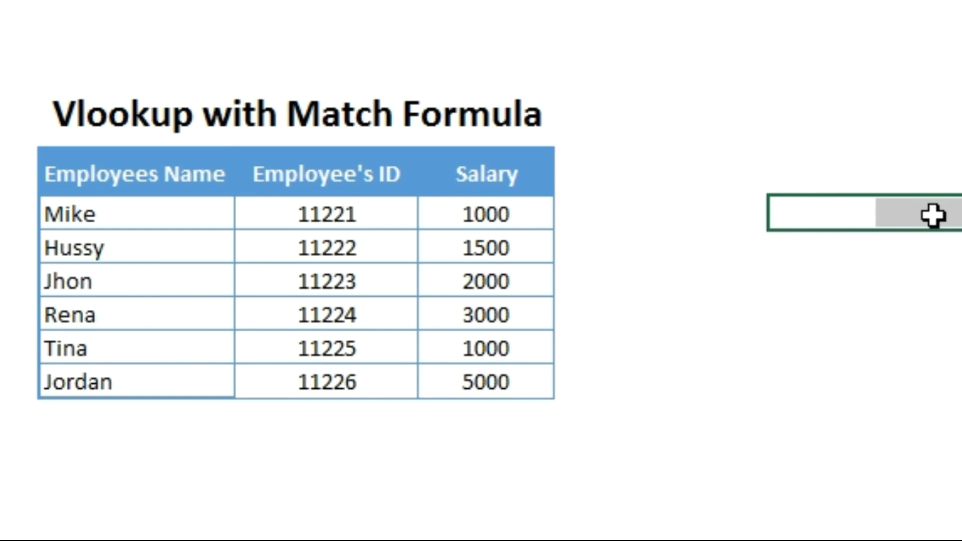
# Enter the header "Tax Amount" in J7, beside the Salary header of the lookup table.
pyautogui.press('Down')
pyautogui.press('Left')
pyautogui.press('Left')
pyautogui.press('Up')
pyautogui.press('Up')
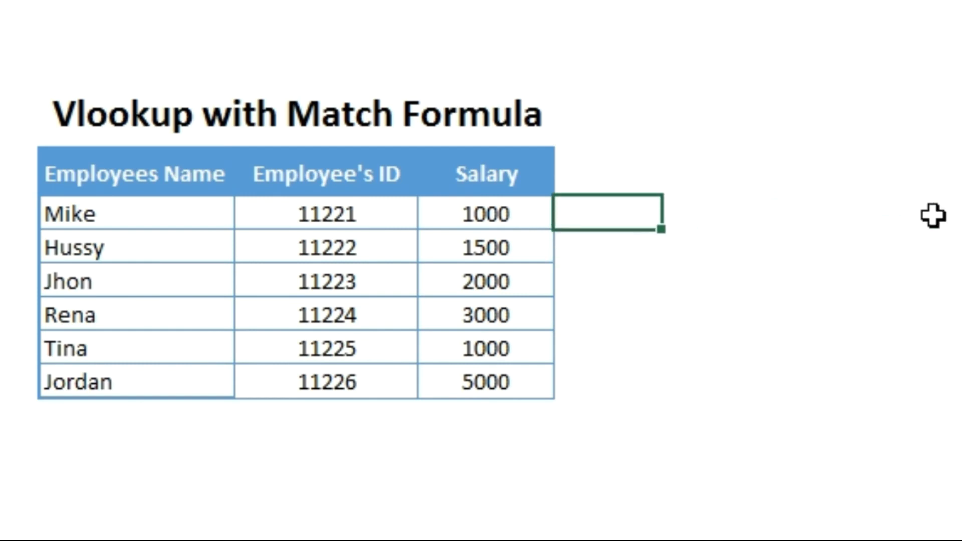
pyautogui.write('Tax Amount')
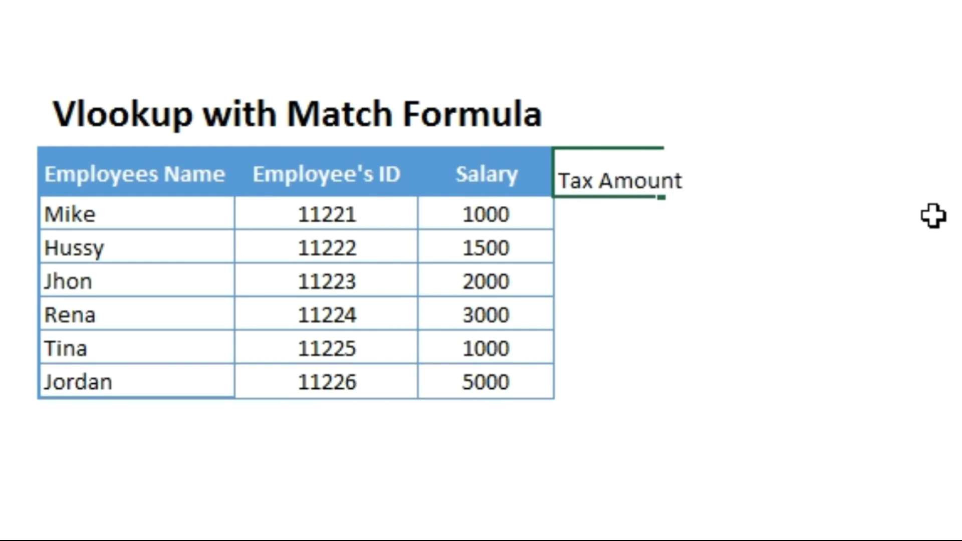
pyautogui.press('Return')
pyautogui.press('Up')
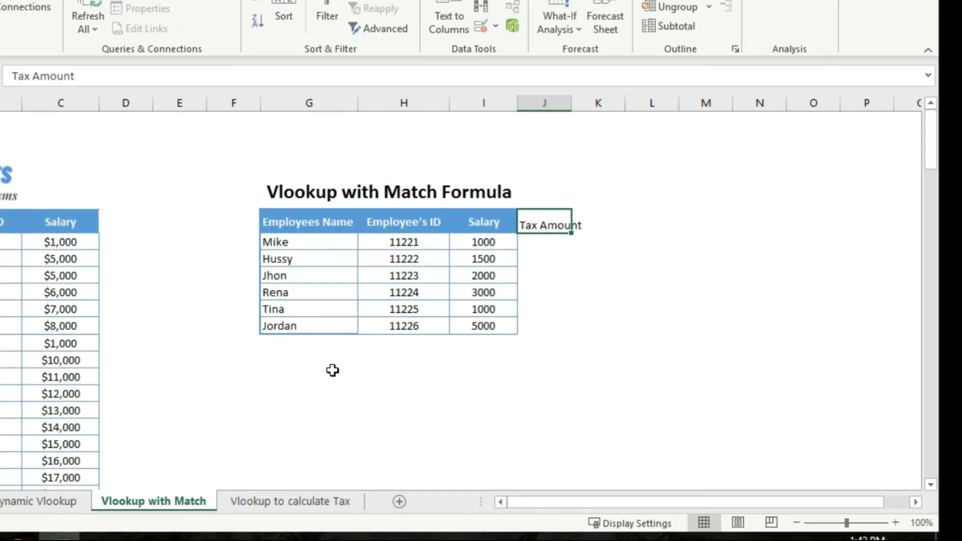
# Start a VLOOKUP in J8 of "Vlookup with Match" with lookup value G8 and the absolute table range 'Vlookup to calculate Tax'!$I$8:$N$13.
pyautogui.click(279, 501)
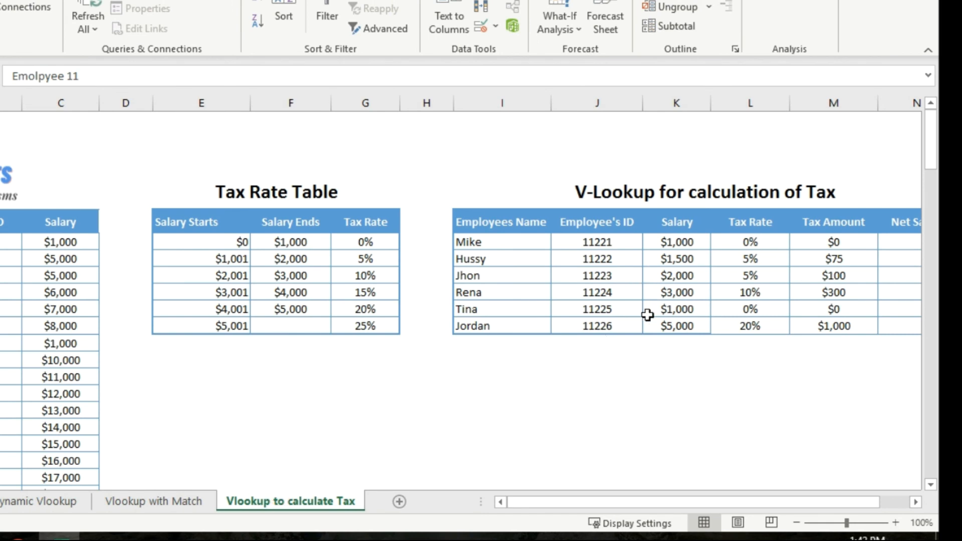
pyautogui.click(160, 501)
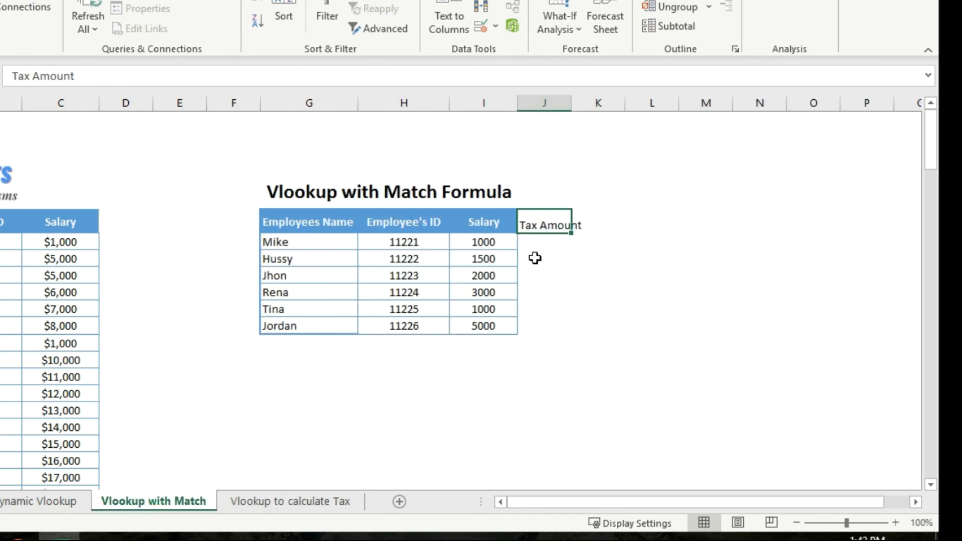
pyautogui.click(532, 243)
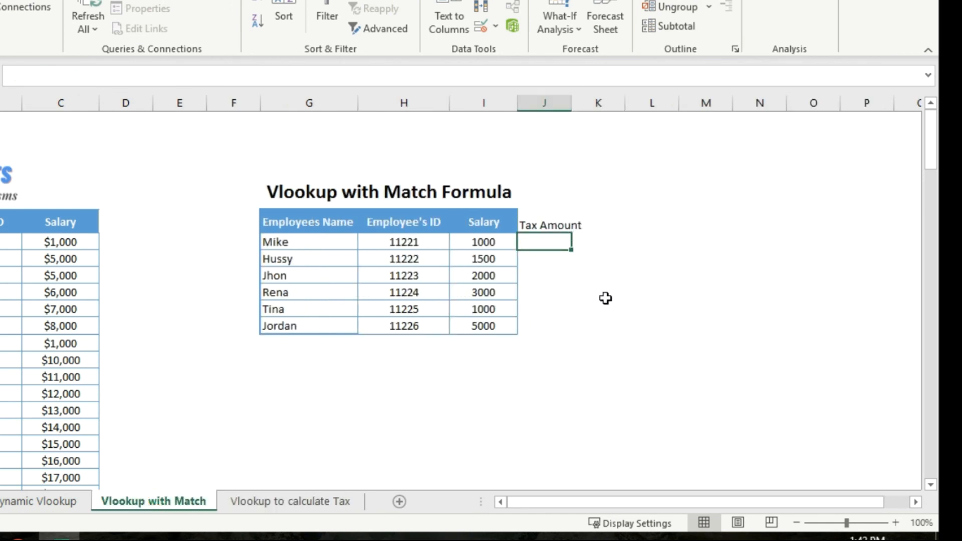
pyautogui.write('=vlo')
pyautogui.press('Tab')
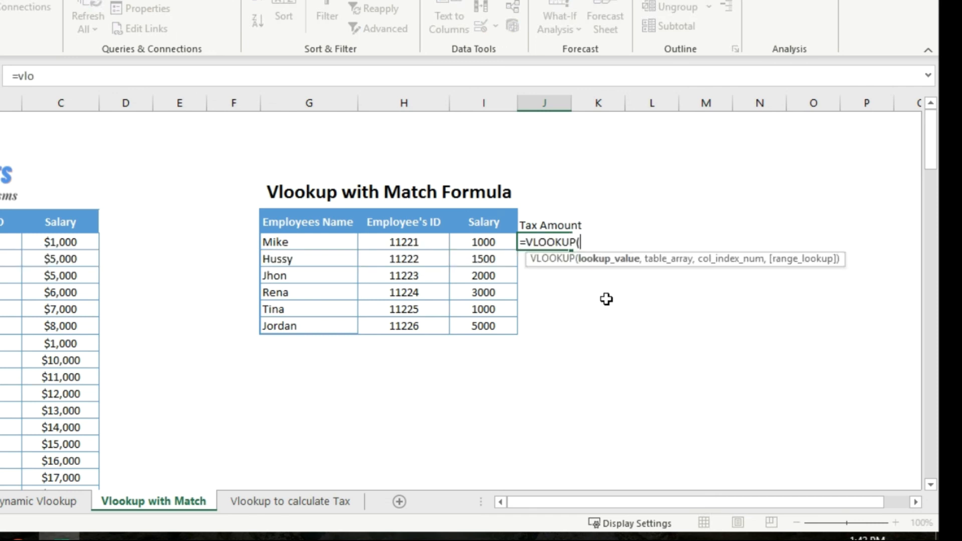
pyautogui.press('Left')
pyautogui.press('Left')
pyautogui.press('Left')
pyautogui.write(',')
pyautogui.click(301, 499)
pyautogui.moveTo(488, 242); pyautogui.dragTo(836, 323)
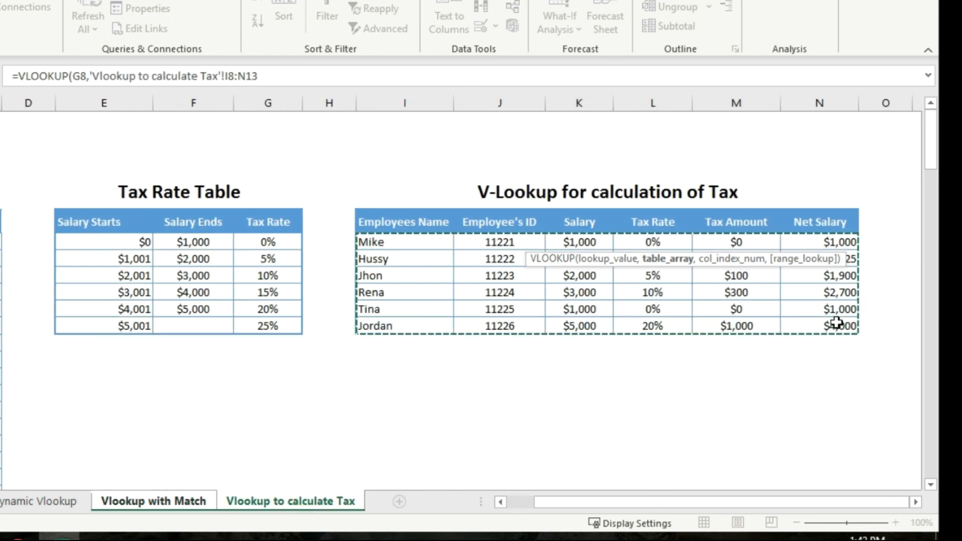
pyautogui.press('F4')
pyautogui.write(',')
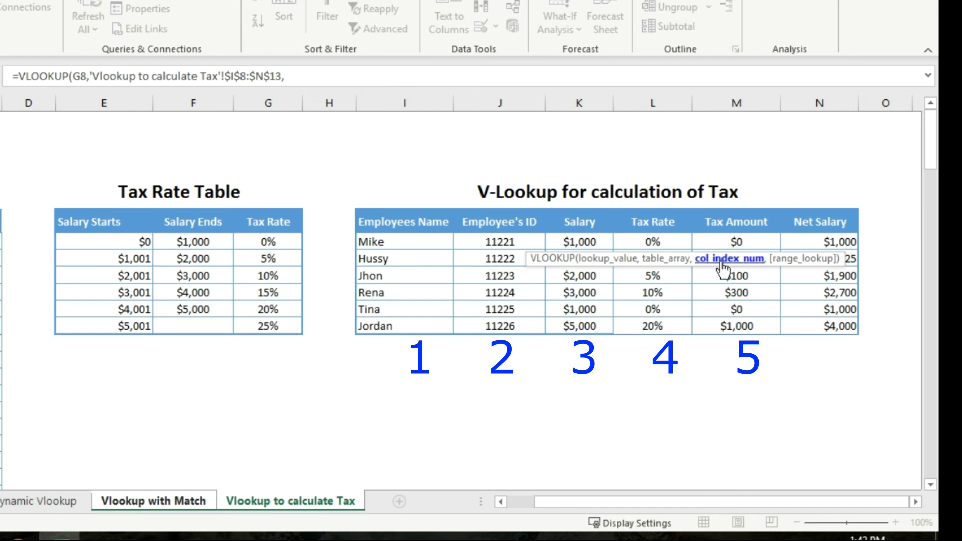
# Complete the J8 formula with column index 5 and FALSE for an exact match, and fill it down through J13.
pyautogui.write('5,')
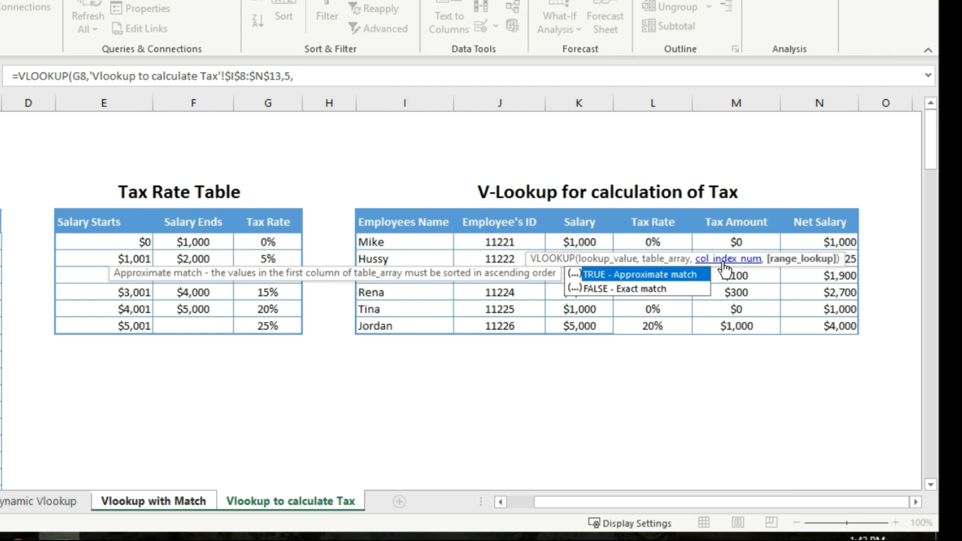
pyautogui.press('Down')
pyautogui.press('Tab')
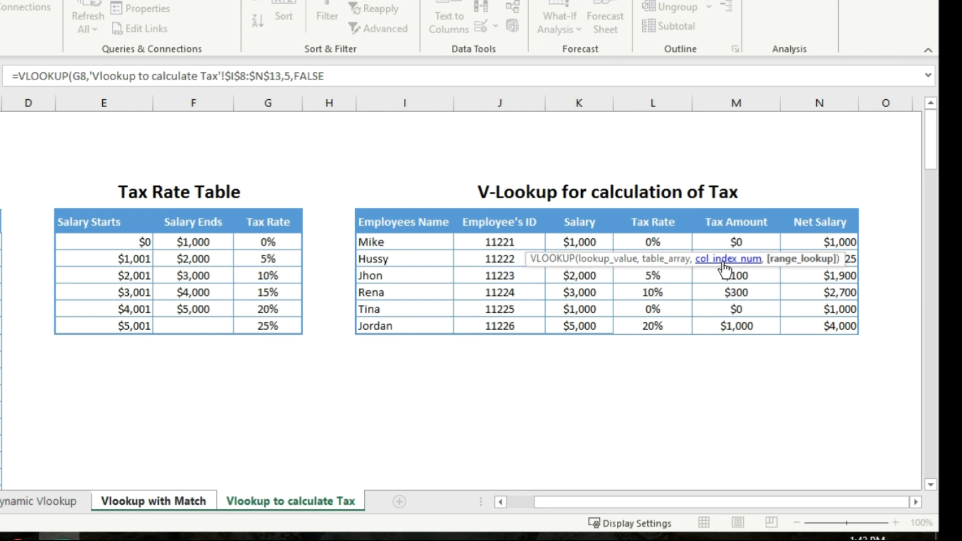
pyautogui.write(')')
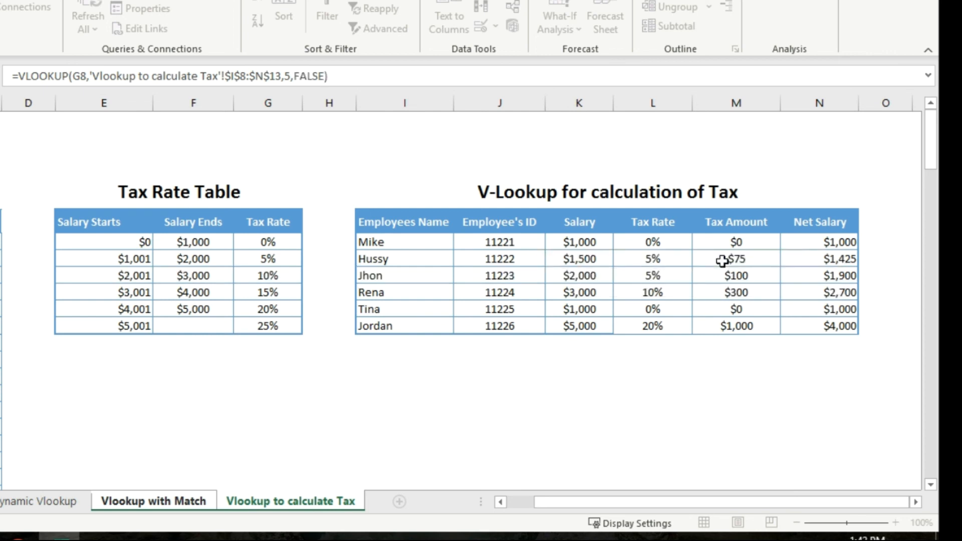
pyautogui.press('Return')
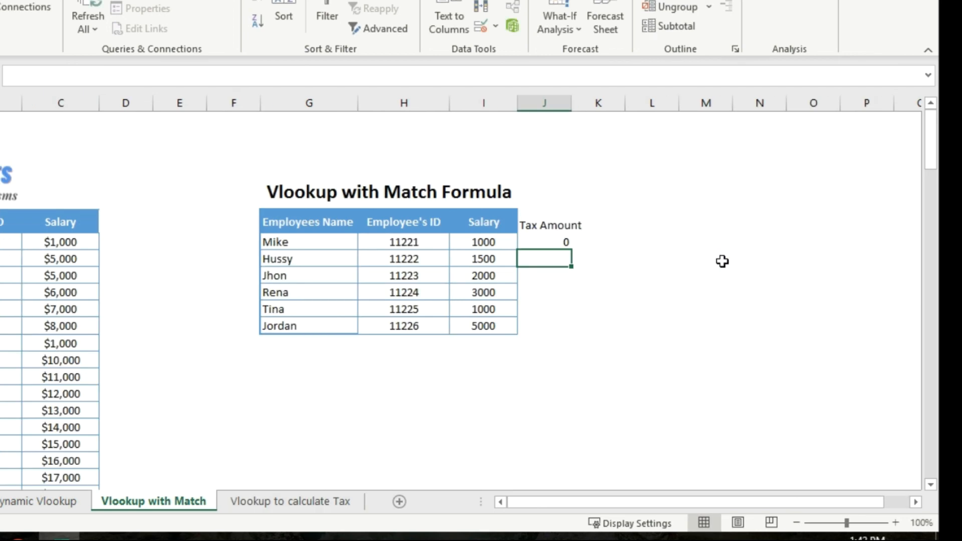
pyautogui.click(559, 242)
pyautogui.moveTo(571, 250); pyautogui.dragTo(567, 333)
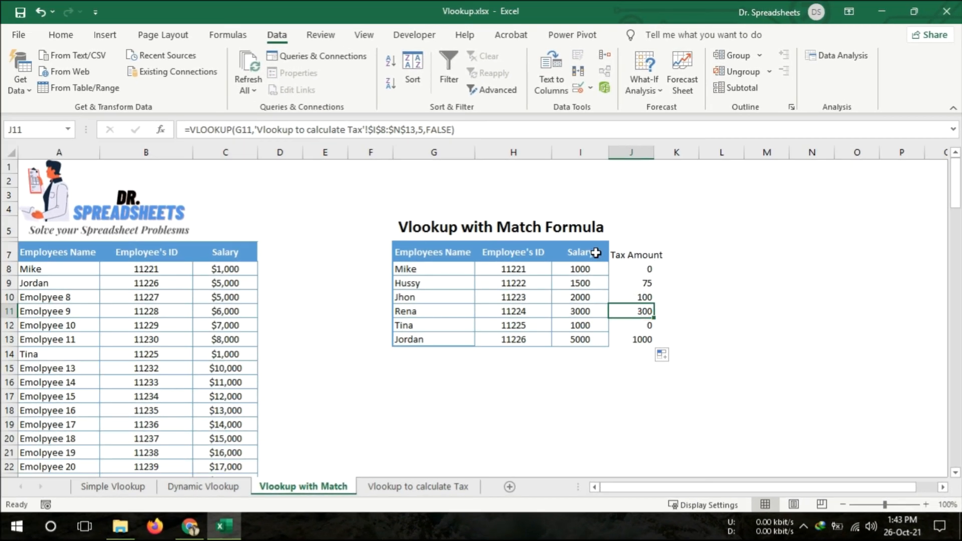
# Copy the formatting of the Salary column I7:I13 onto the Tax Amount cells J7:J13 and autofit column J's width.
pyautogui.moveTo(546, 237); pyautogui.dragTo(579, 339)
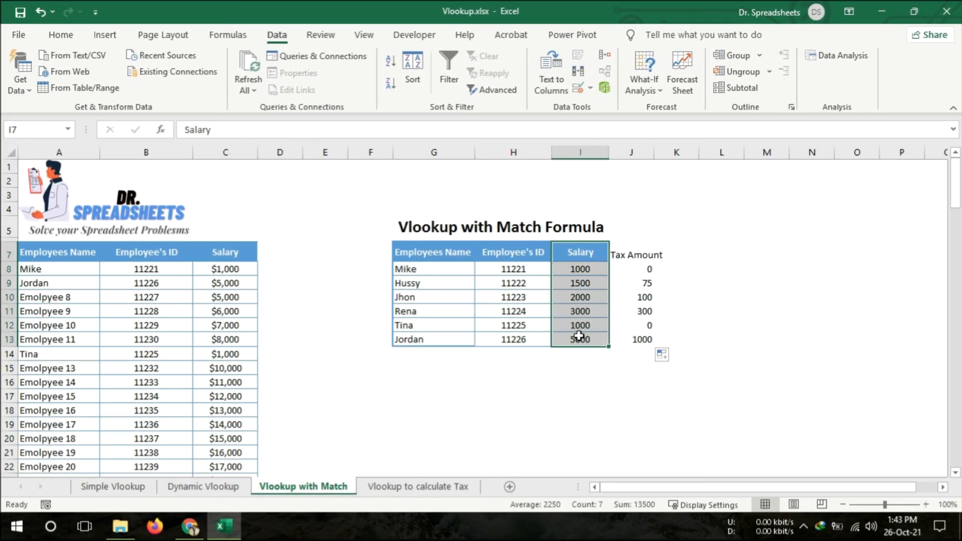
pyautogui.click(69, 36)
pyautogui.click(45, 90)
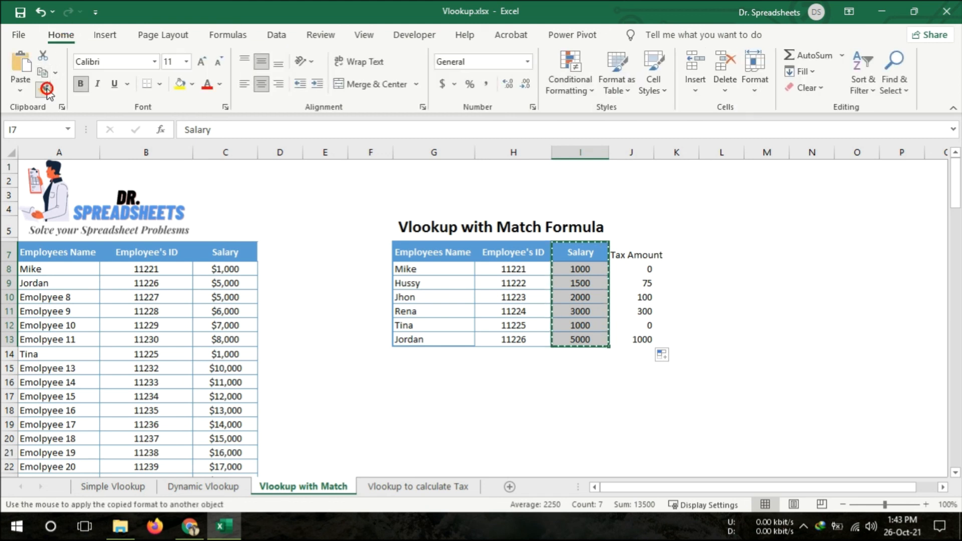
pyautogui.press('Right')
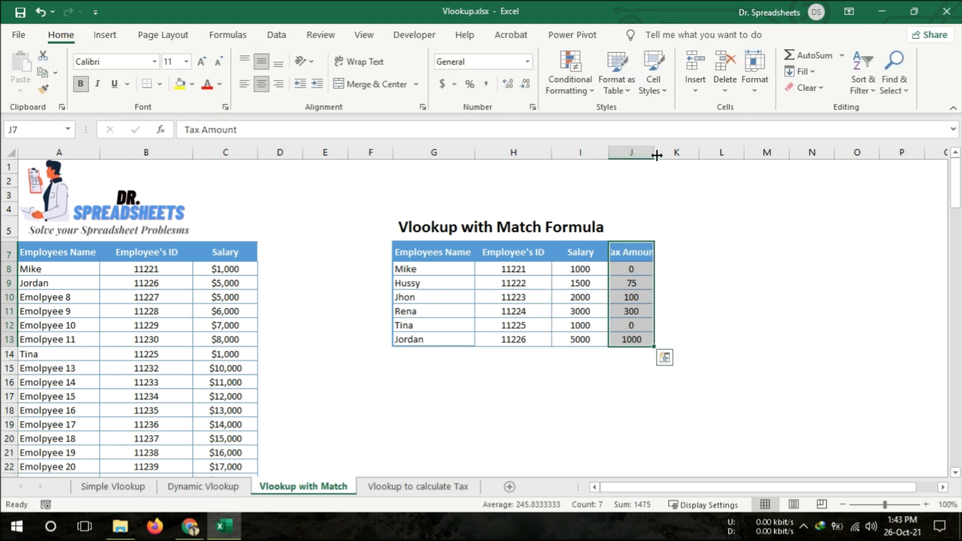
pyautogui.doubleClick(654, 153)
pyautogui.click(633, 311)
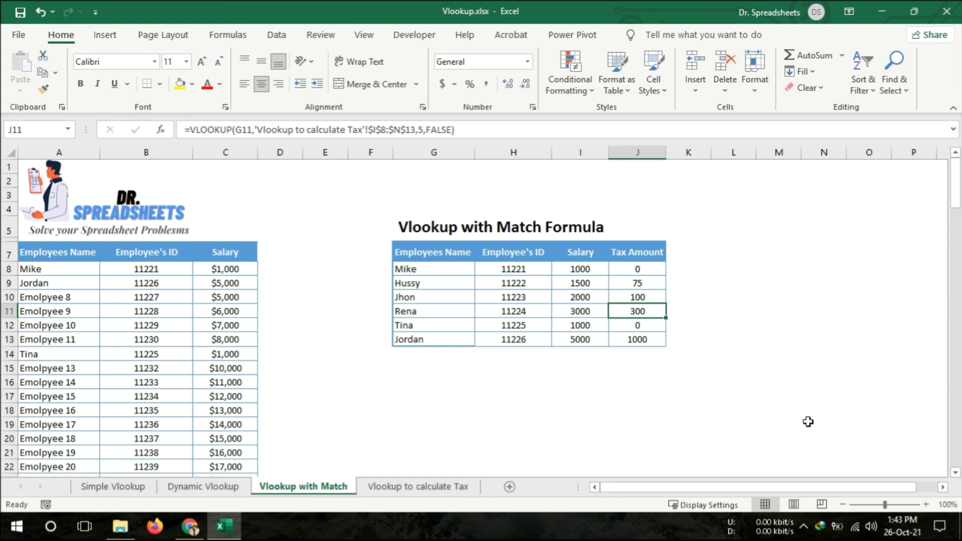
pyautogui.click(804, 528)
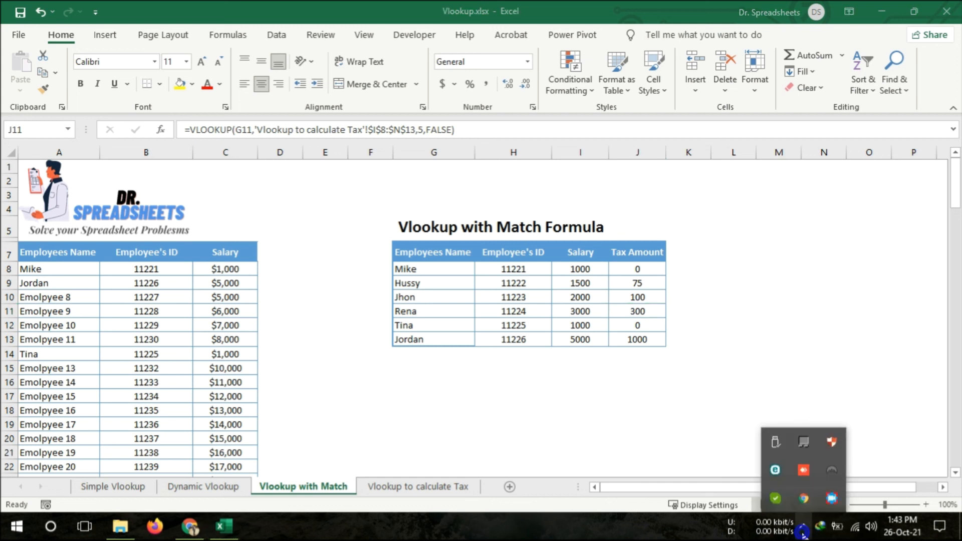